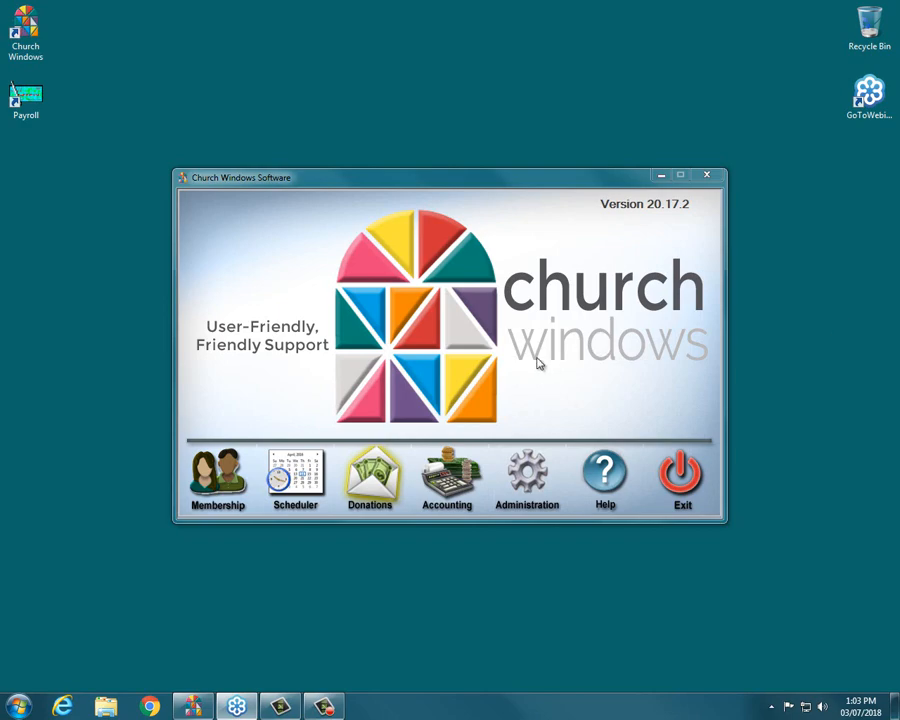
Open the Pledge/Giving Analysis report setup in the Donations module and reposition its window
click(390, 478)
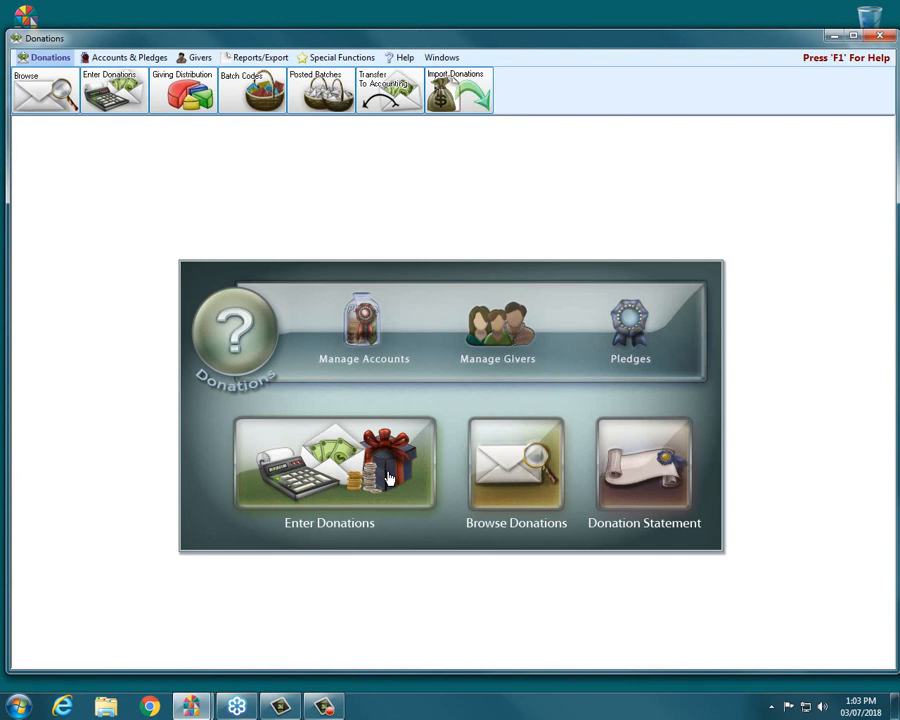
click(270, 60)
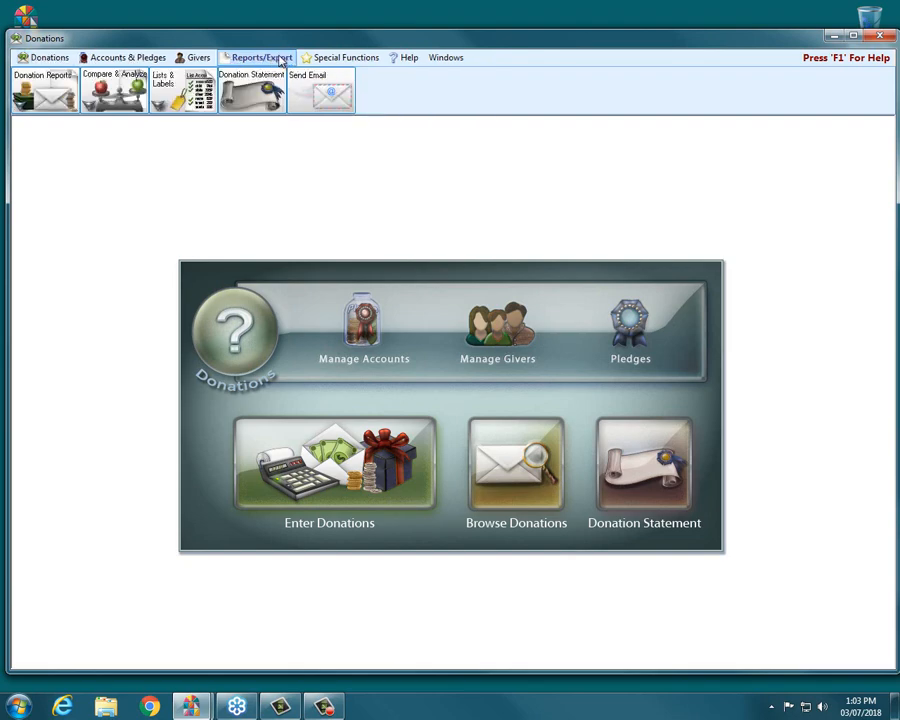
click(124, 88)
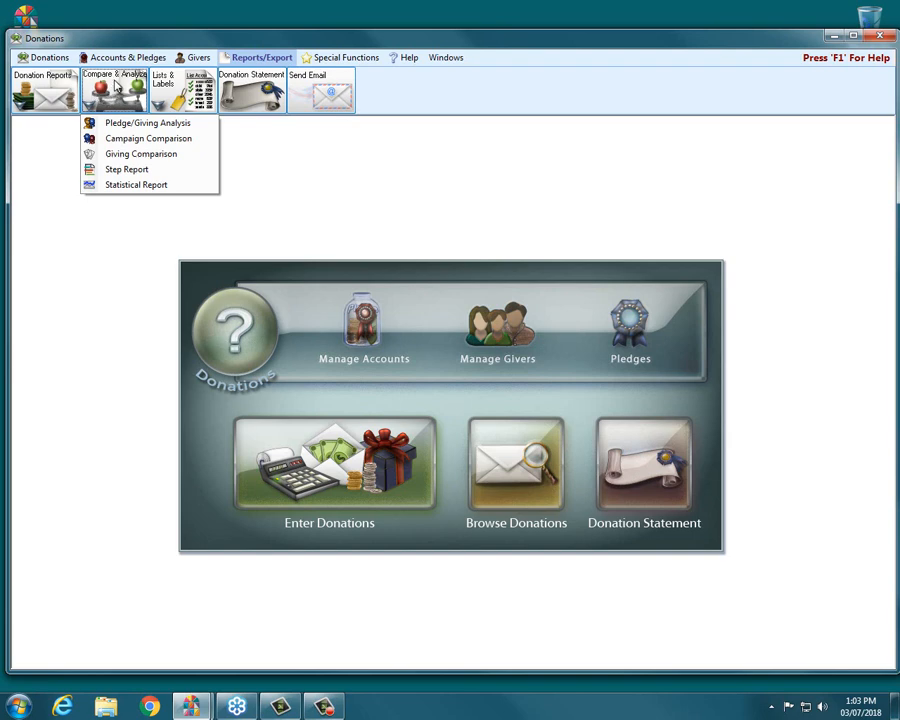
click(136, 127)
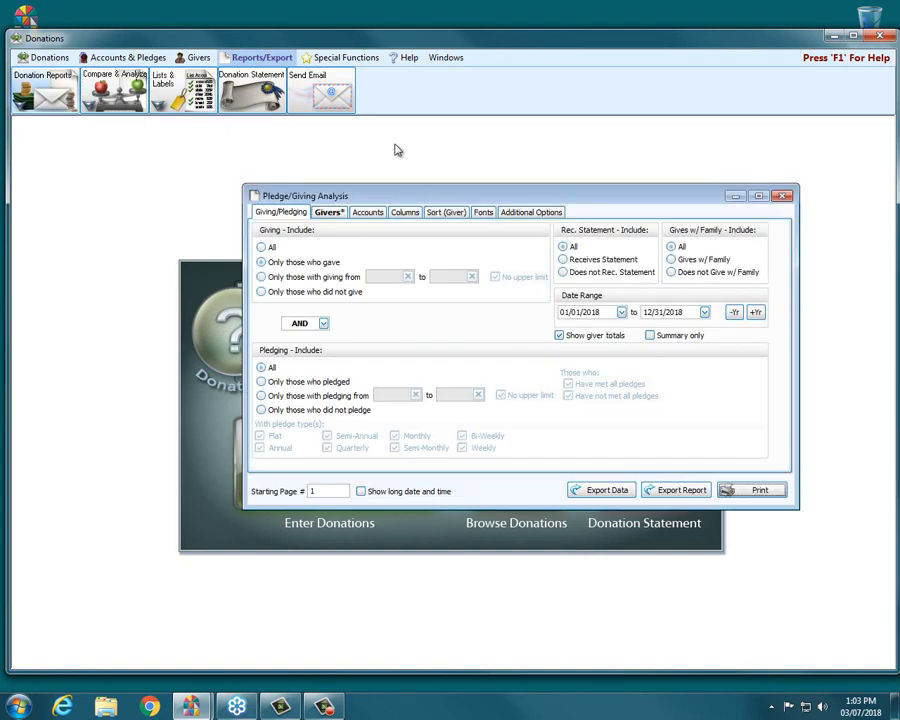
drag(510, 199, 443, 203)
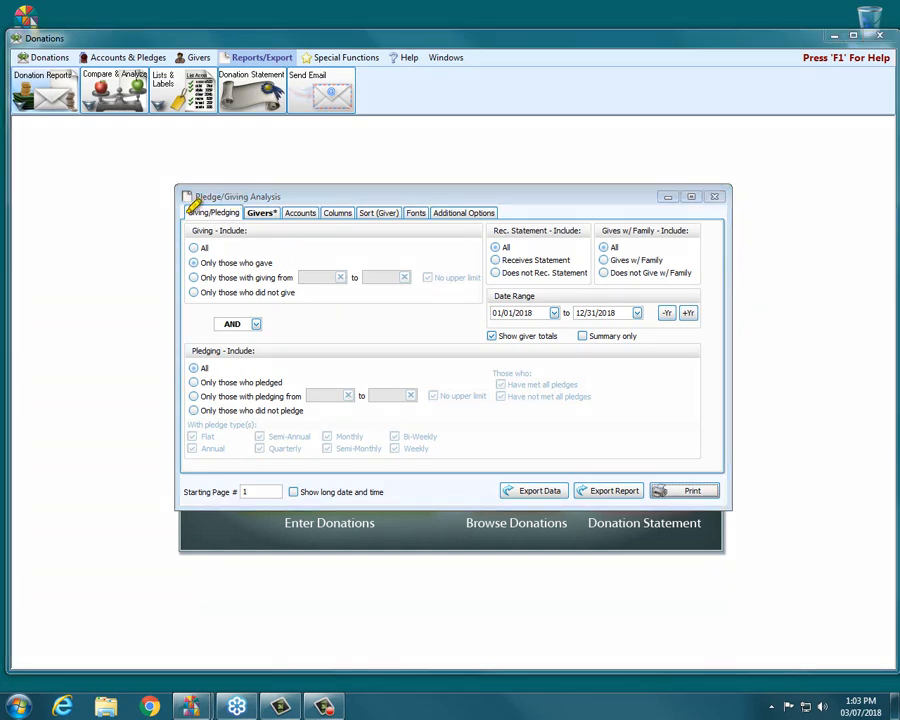
drag(188, 212, 240, 212)
Try limiting the giving filter to amounts from 50 to 100 without the no-upper-limit option, and clear both amounts
click(194, 278)
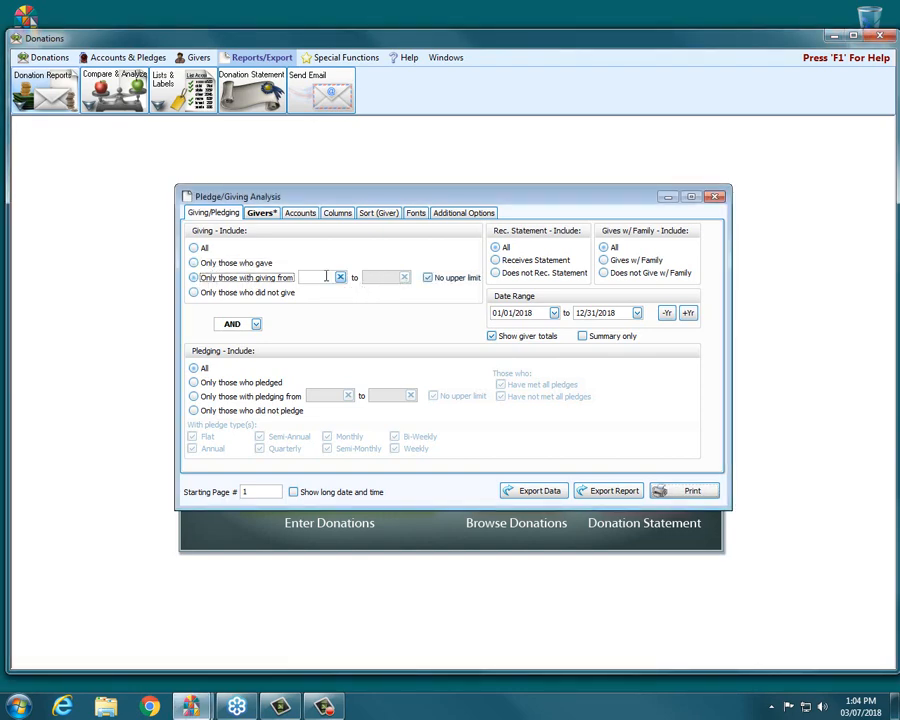
click(326, 276)
text(50)
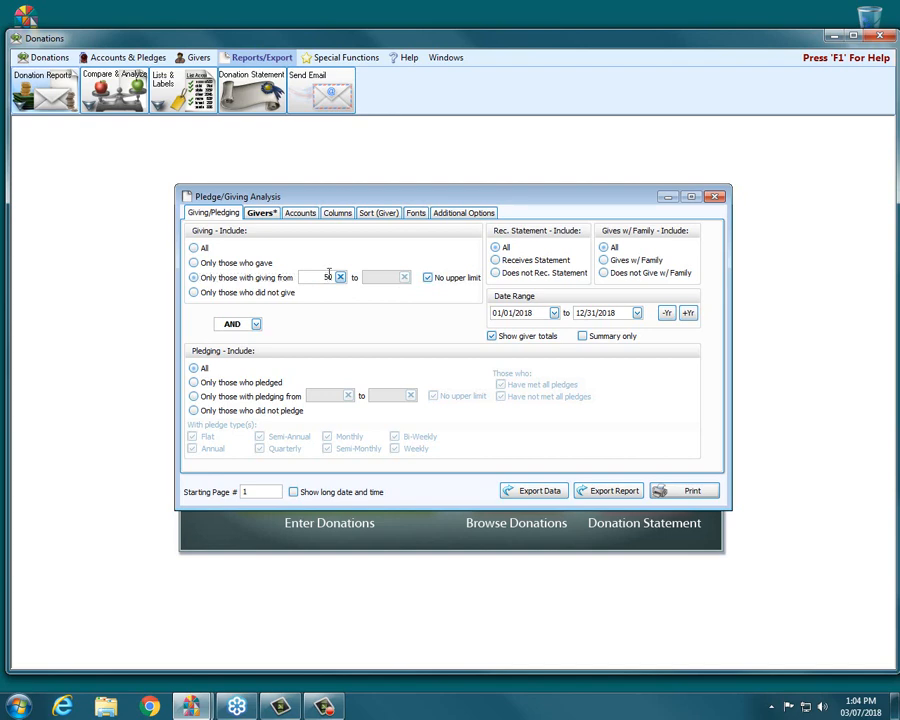
click(429, 279)
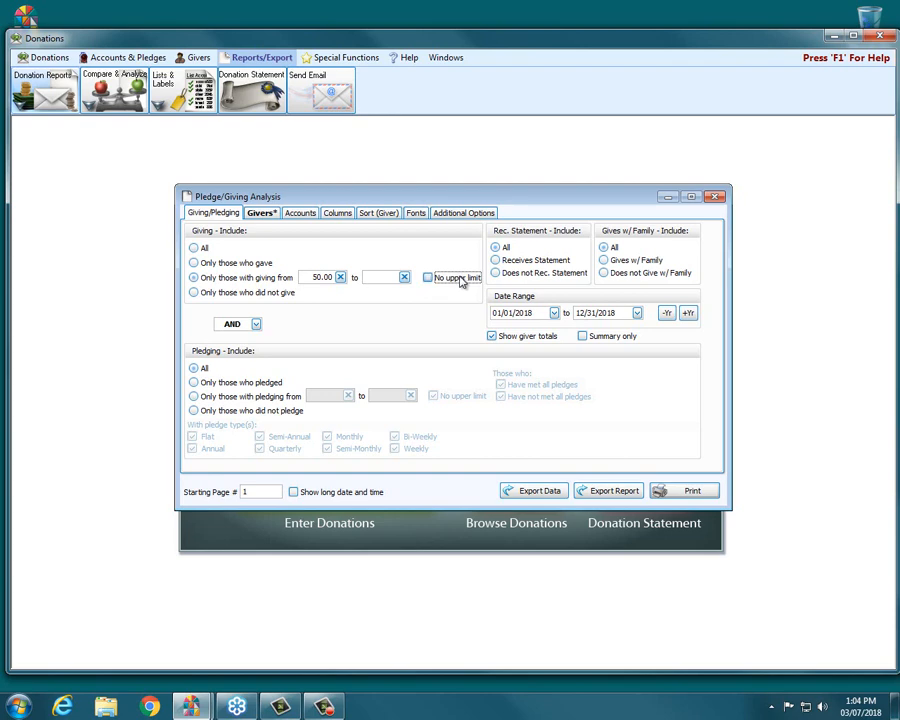
click(379, 276)
text(100)
click(404, 277)
click(340, 278)
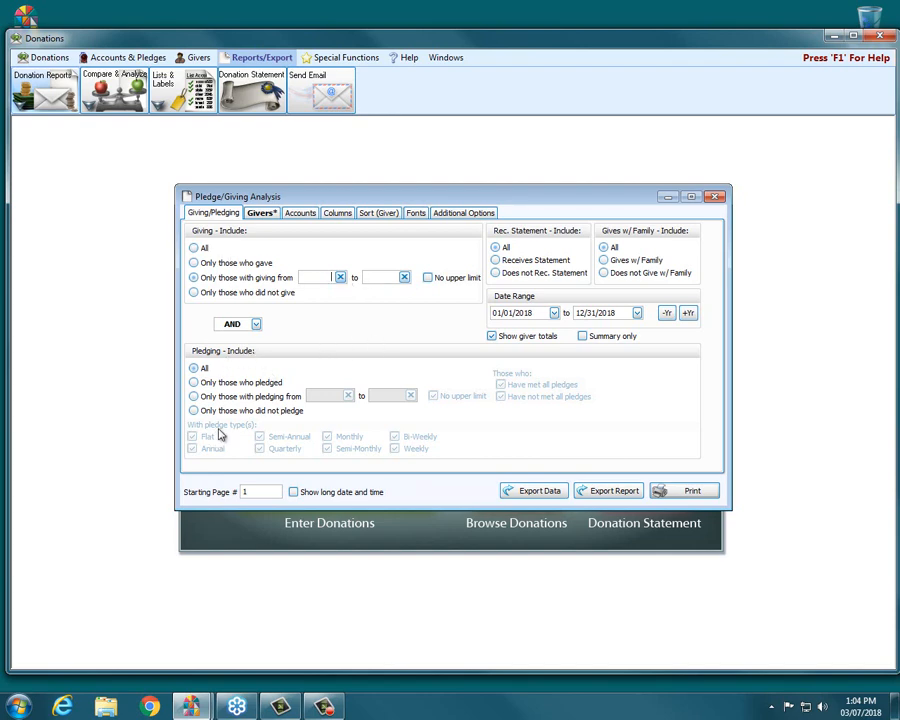
Set the giving filter to only those who gave and the pledging filter to all
click(204, 382)
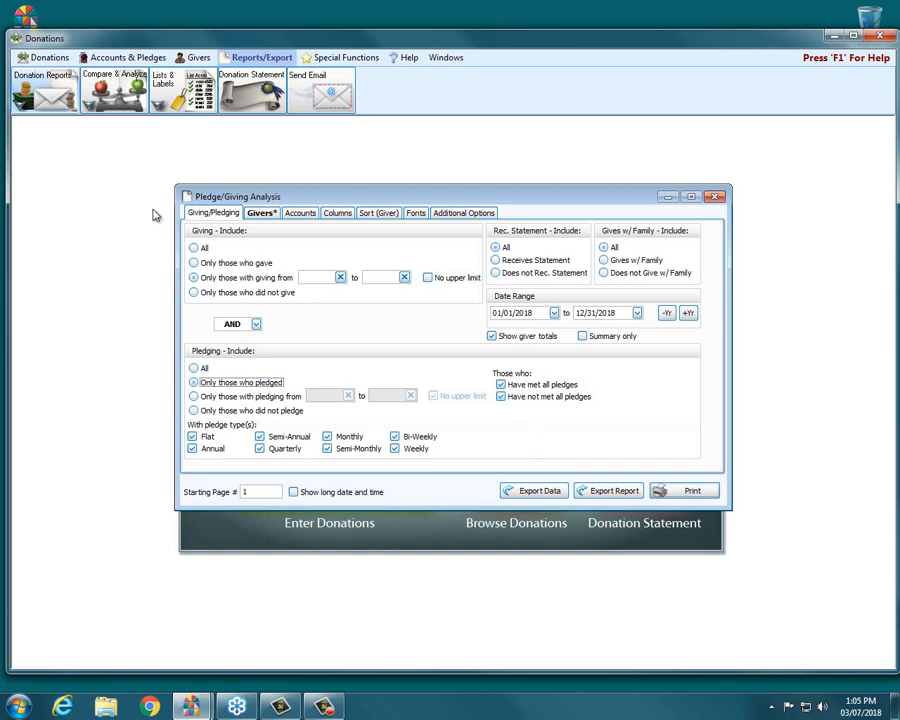
click(205, 250)
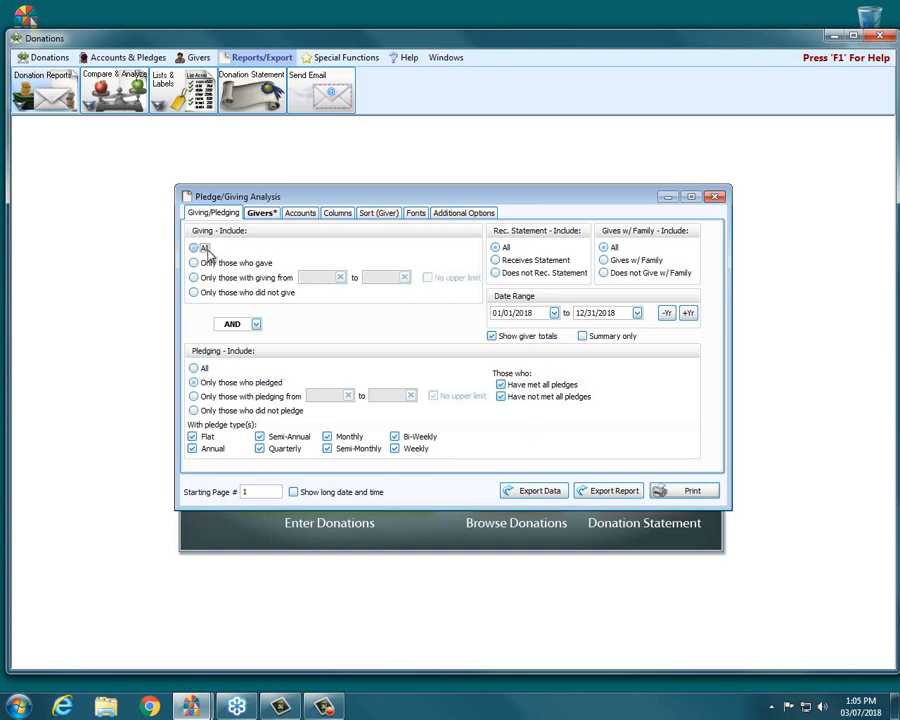
click(206, 263)
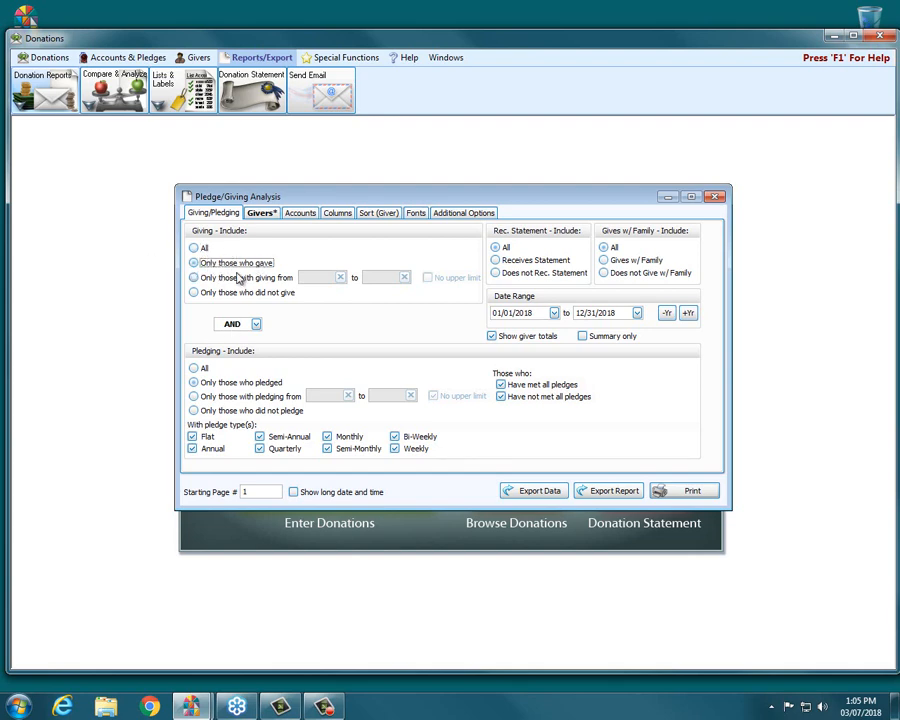
click(195, 369)
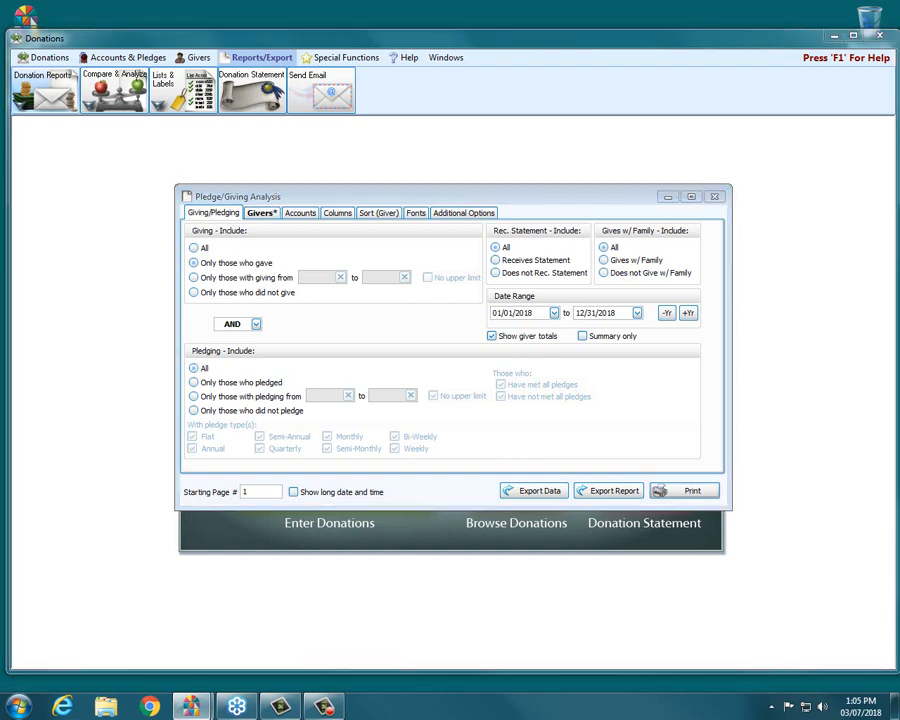
drag(466, 312, 700, 314)
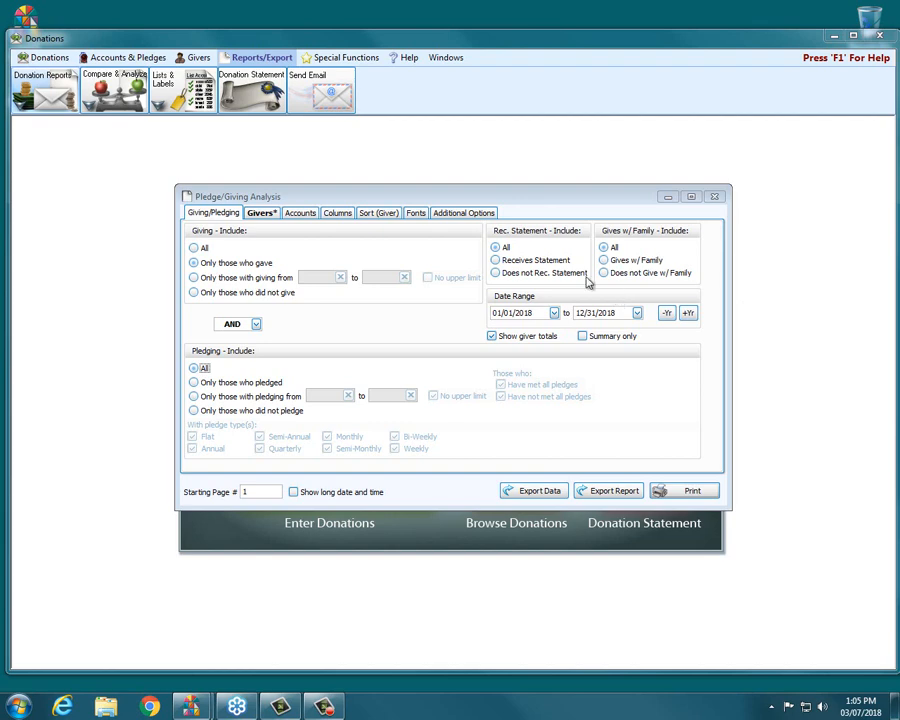
click(492, 337)
Try excluding the Members category from the report's givers, and restore both Members and Visitors
click(268, 220)
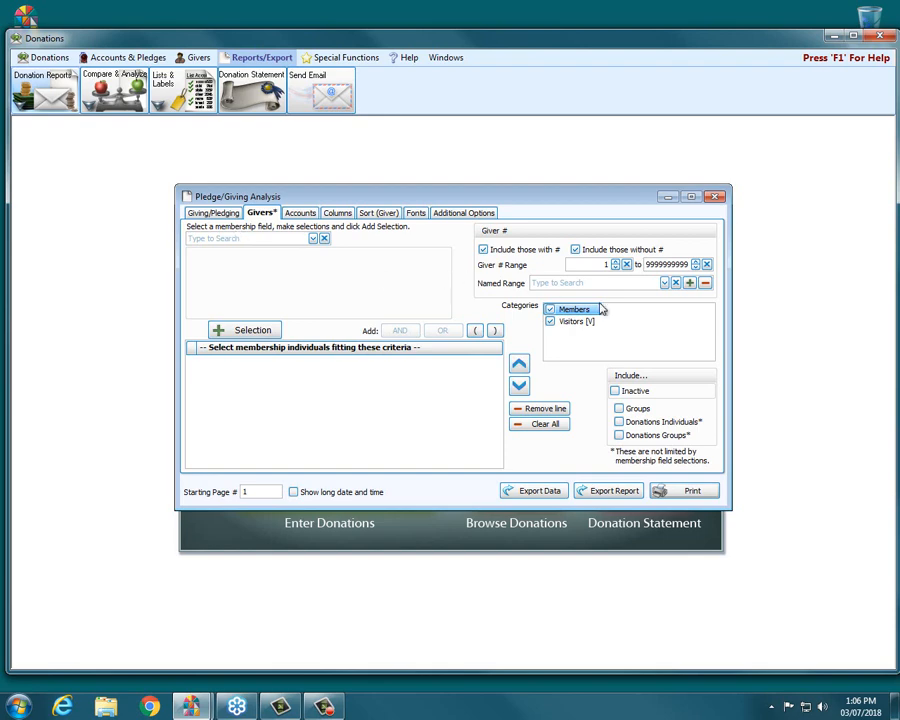
click(549, 311)
click(552, 320)
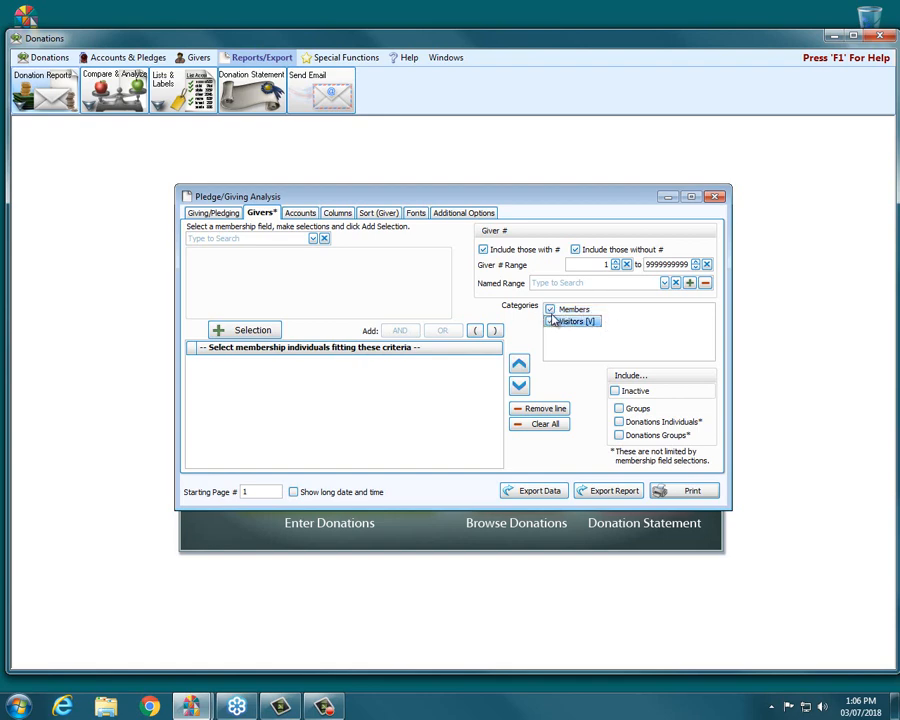
click(549, 310)
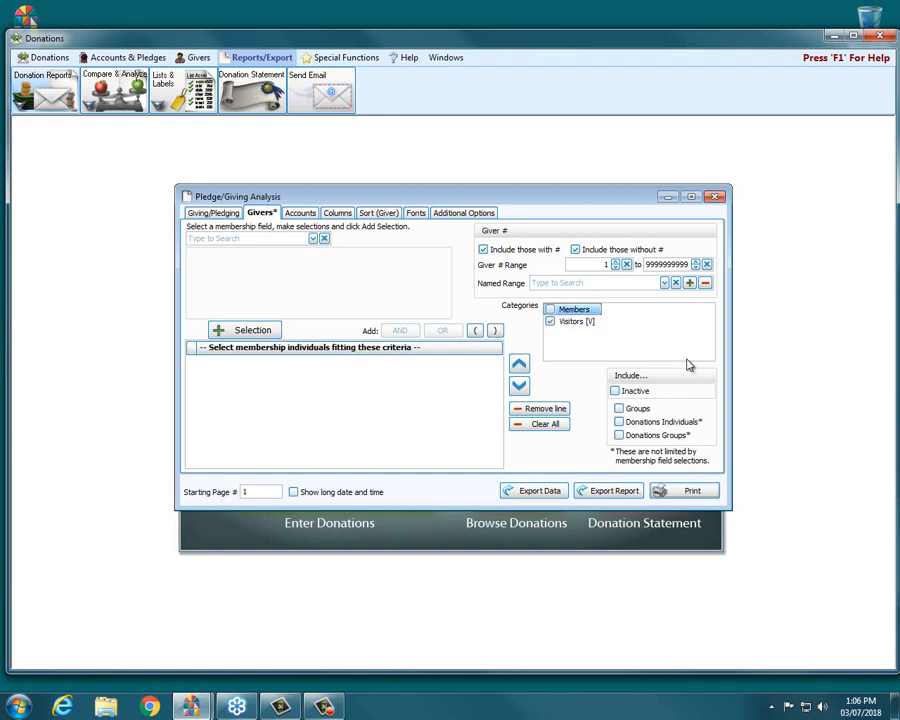
click(549, 321)
click(549, 310)
click(609, 253)
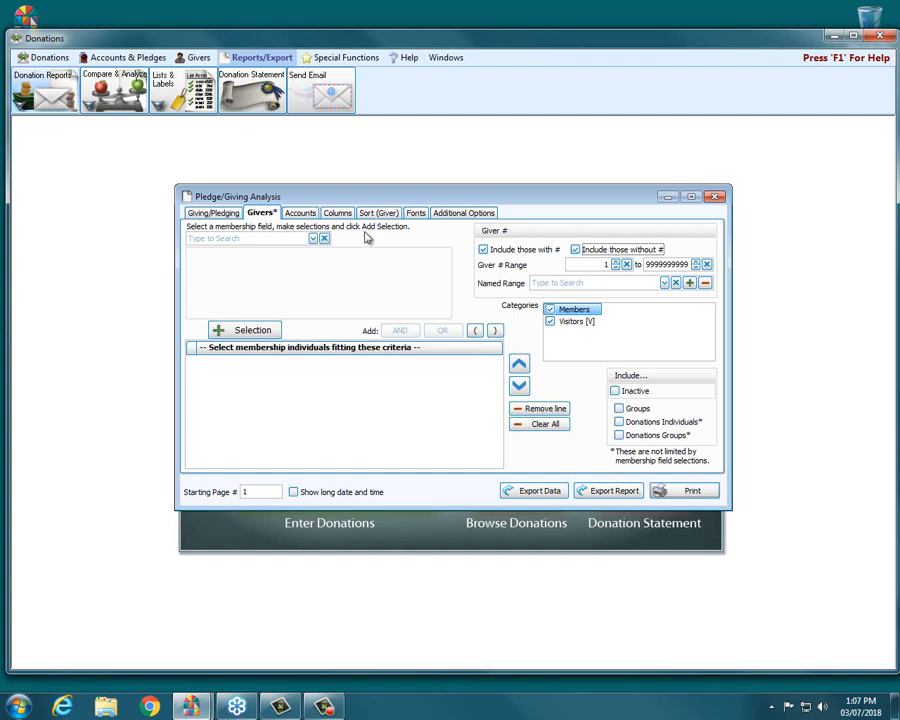
Look through the campaign choices, and try adding account 101 - General fund to the selected accounts before removing it again
click(301, 214)
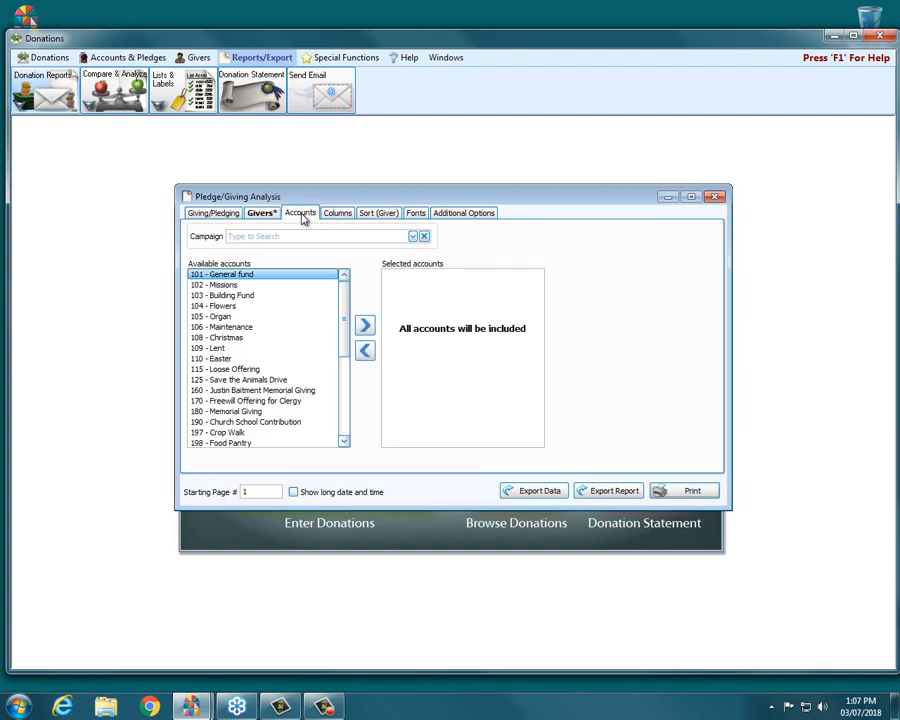
click(412, 236)
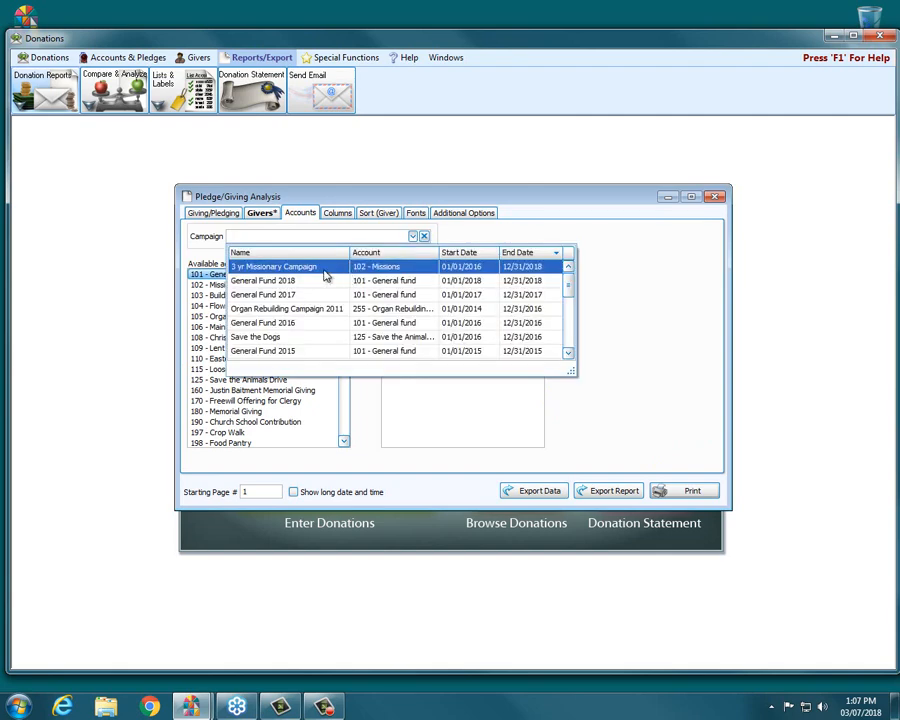
click(413, 236)
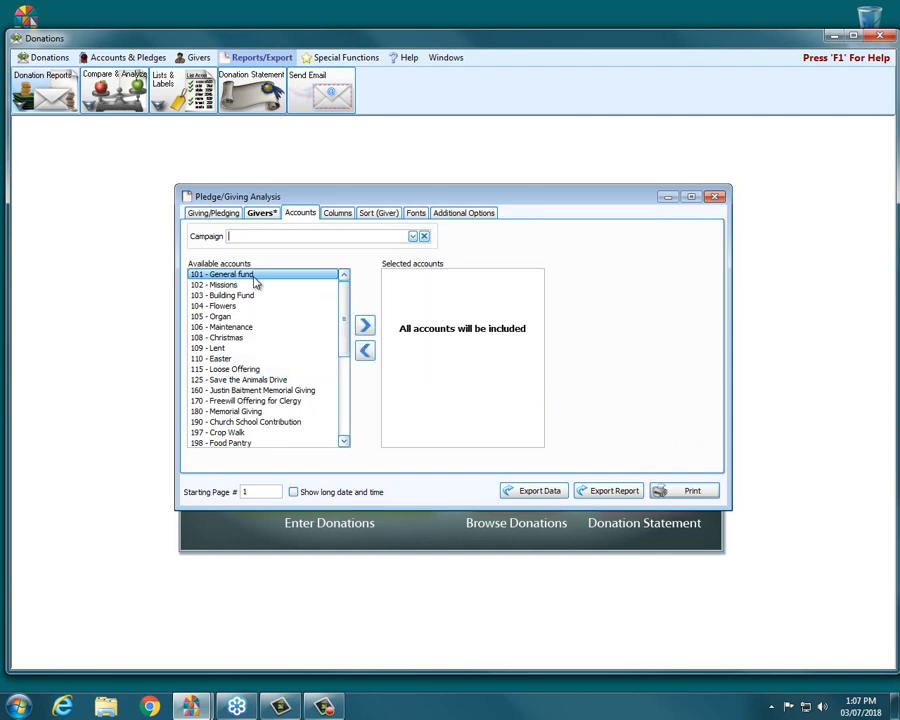
double_click(252, 278)
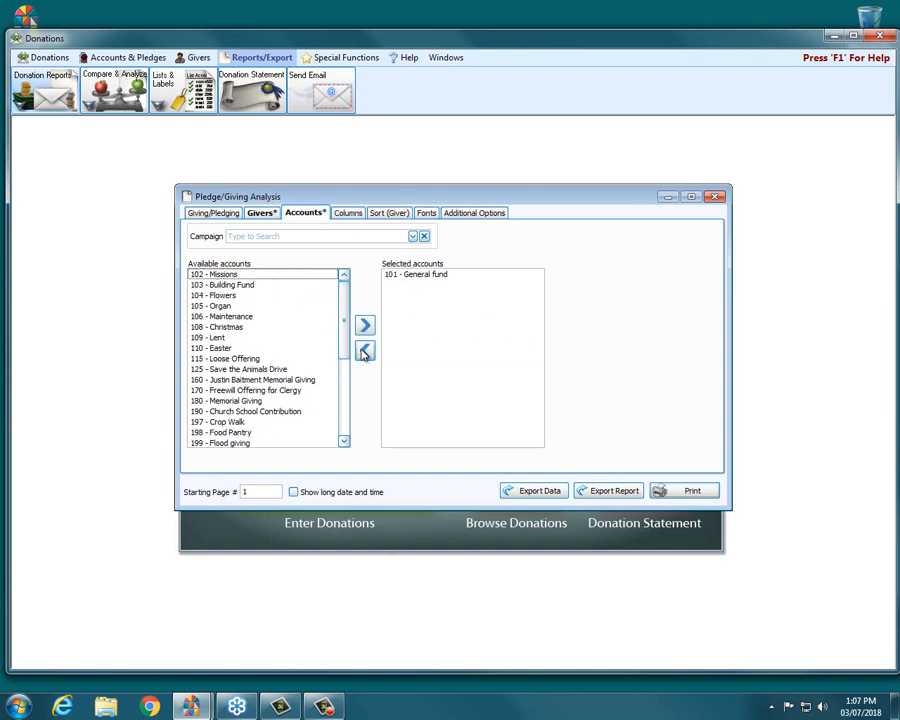
double_click(418, 276)
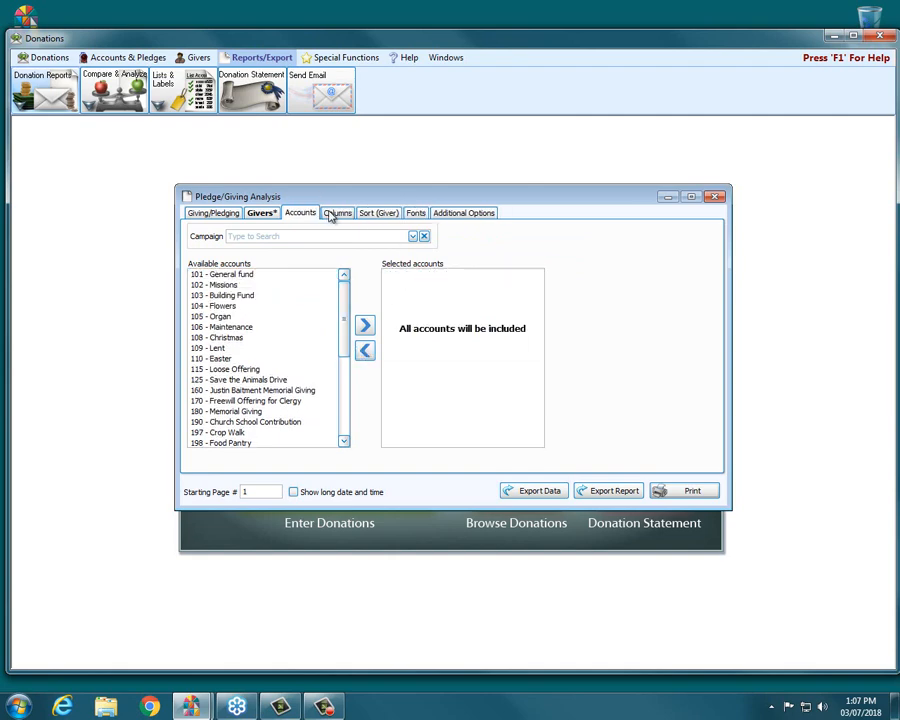
Examine the report's available and visible columns, and consult the help topic on choosing columns
click(336, 214)
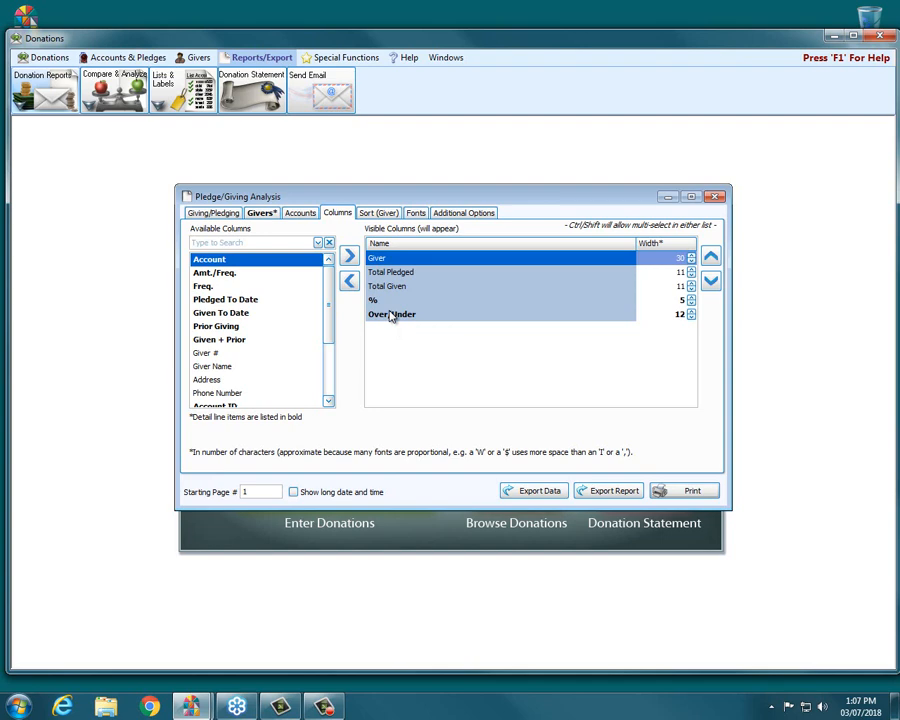
drag(331, 298, 330, 345)
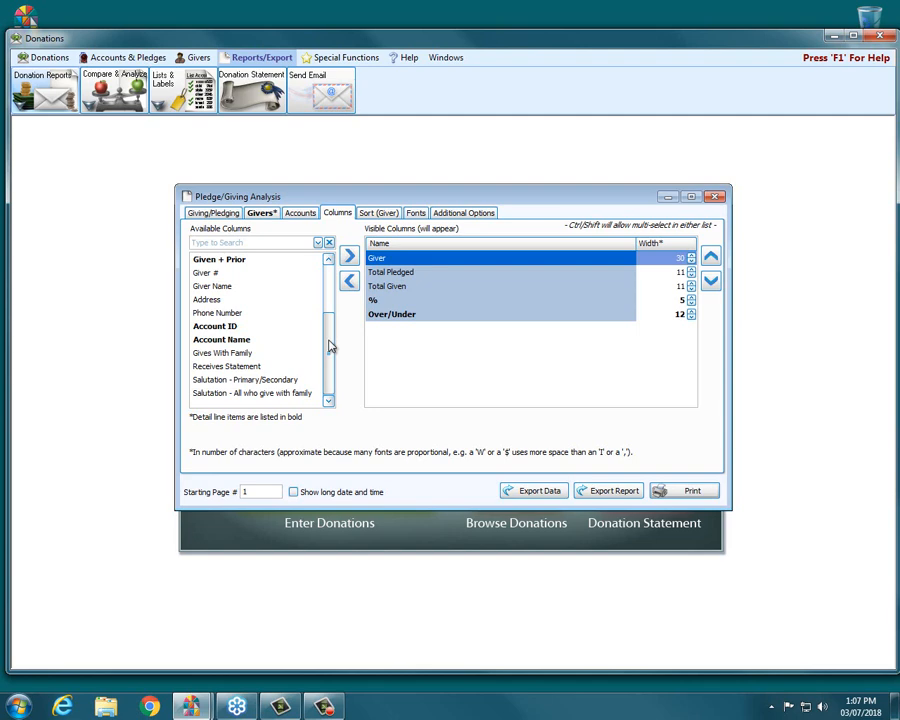
drag(331, 346, 333, 287)
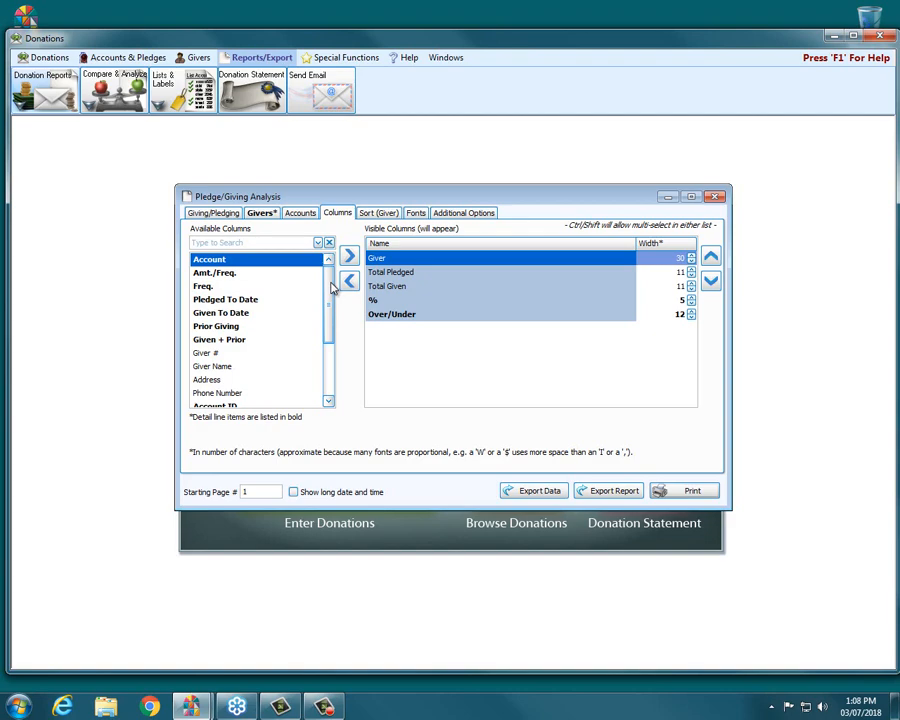
key(F1)
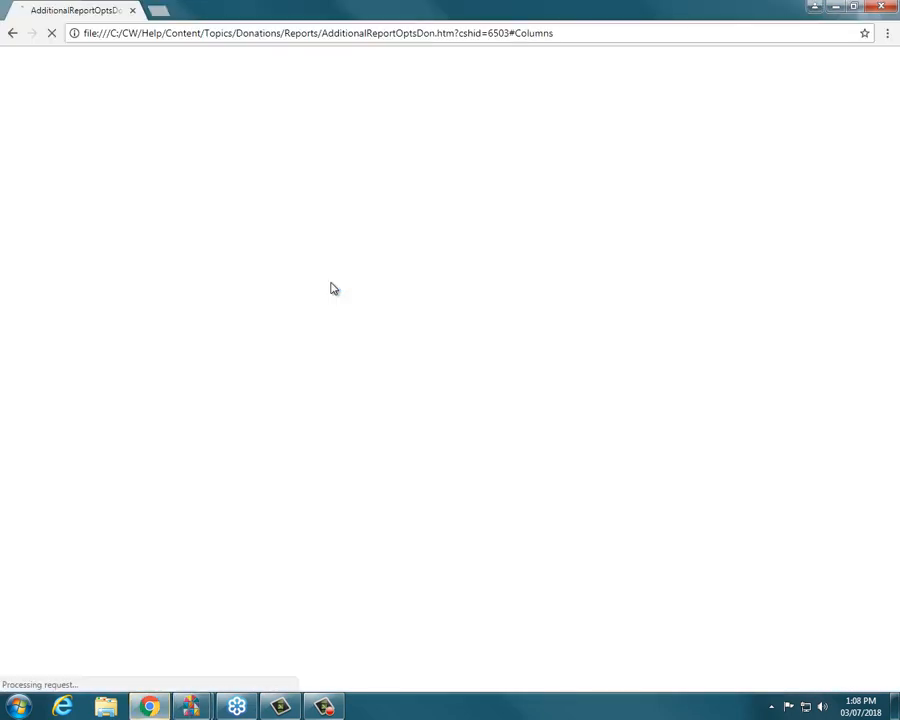
scroll(332, 286, up, 1)
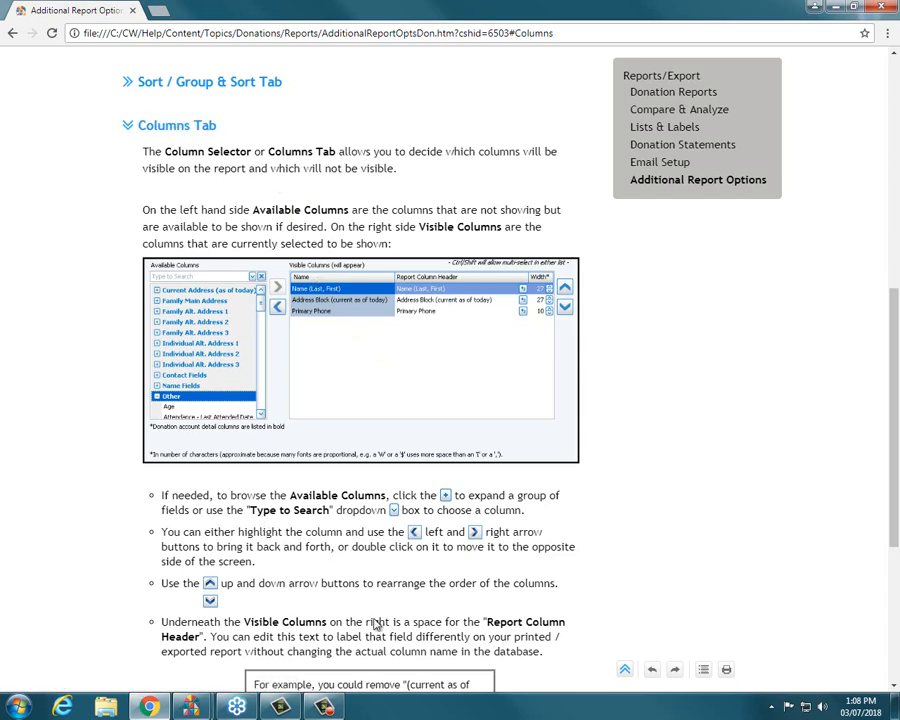
click(879, 10)
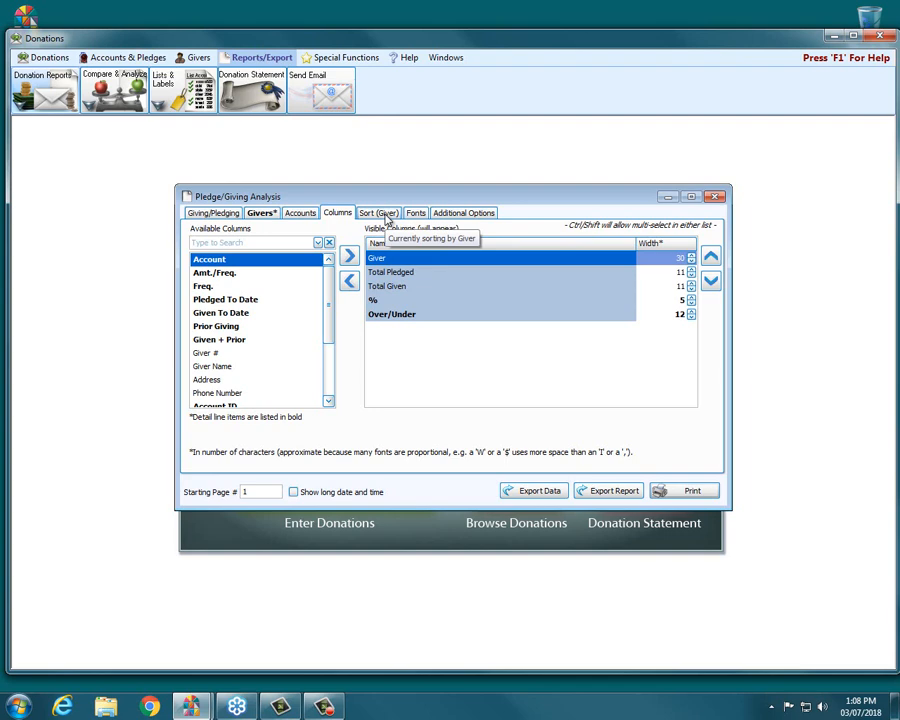
Set the report's first sort field to Giver and review the other columns offered for sorting
click(380, 213)
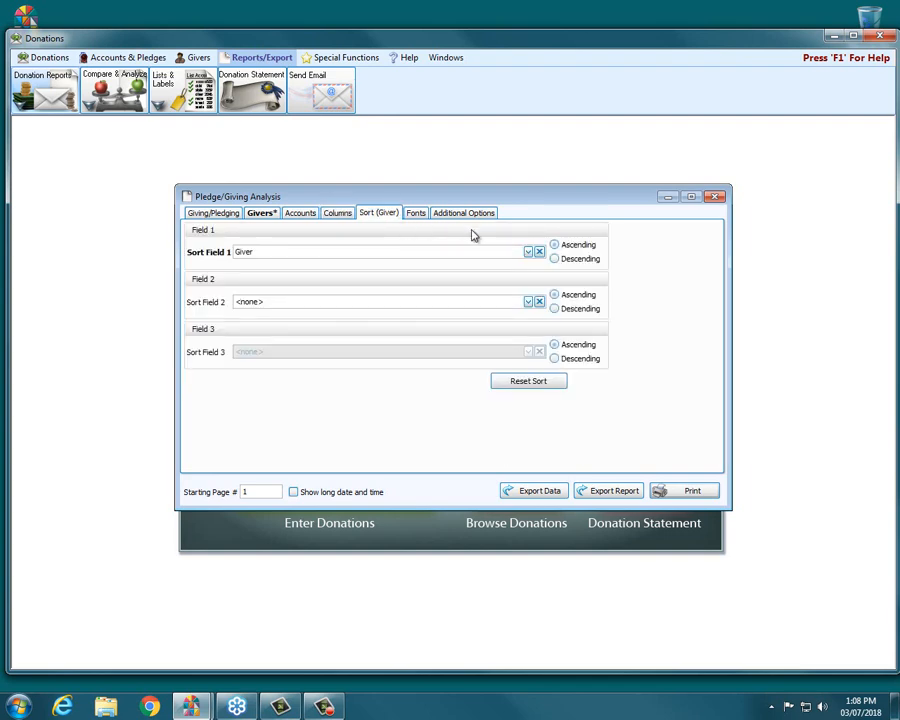
click(528, 252)
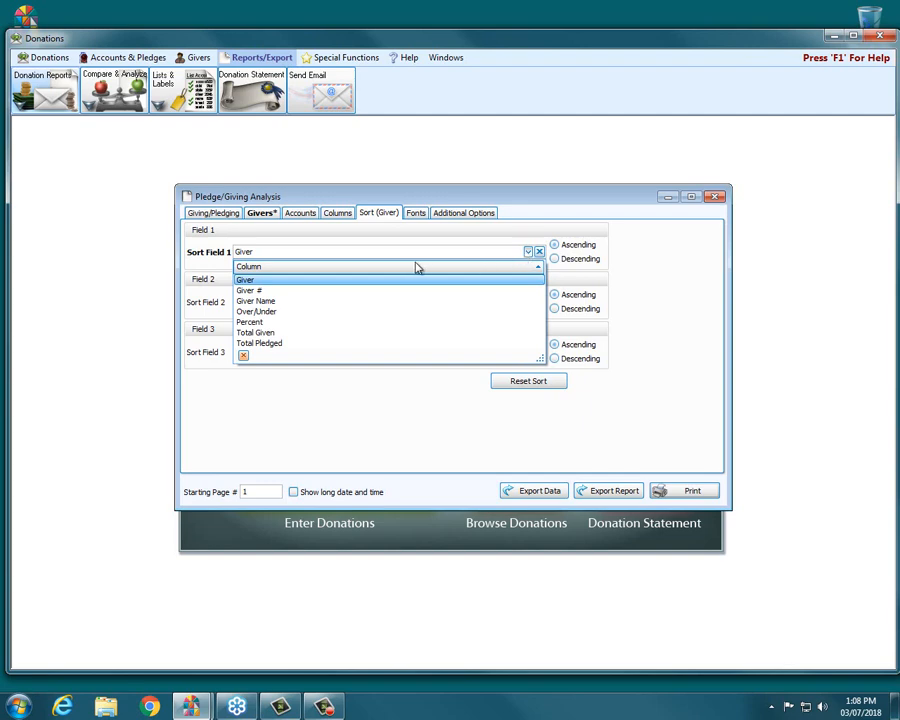
click(268, 282)
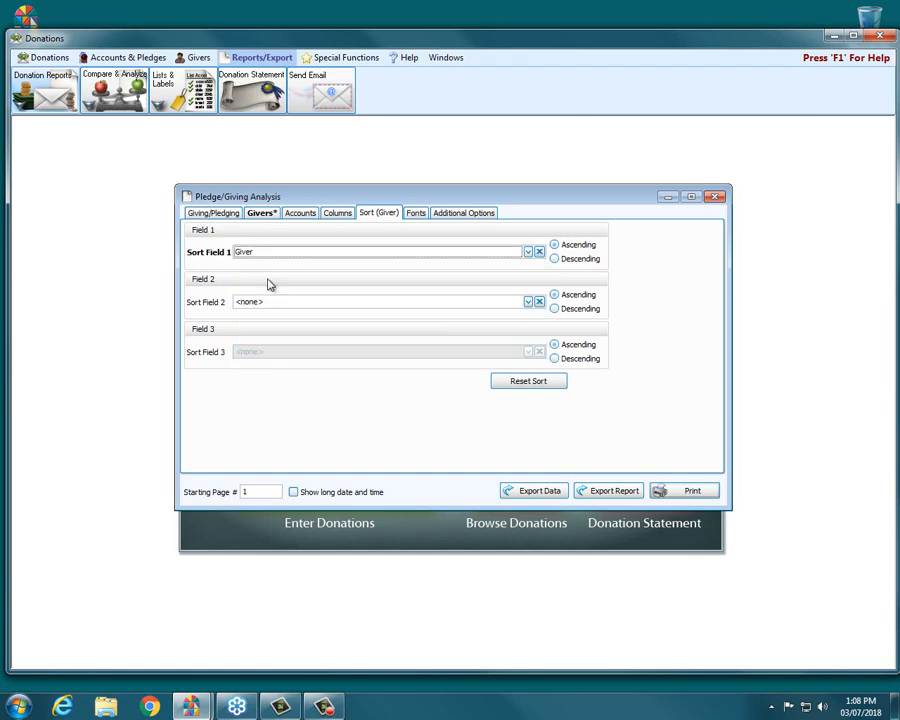
click(530, 253)
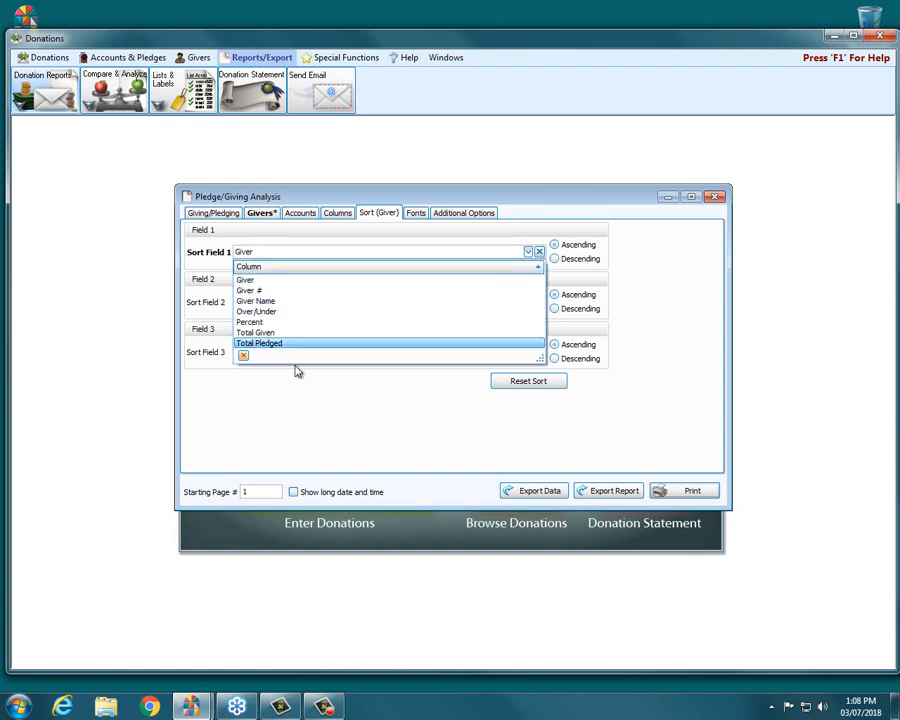
click(532, 253)
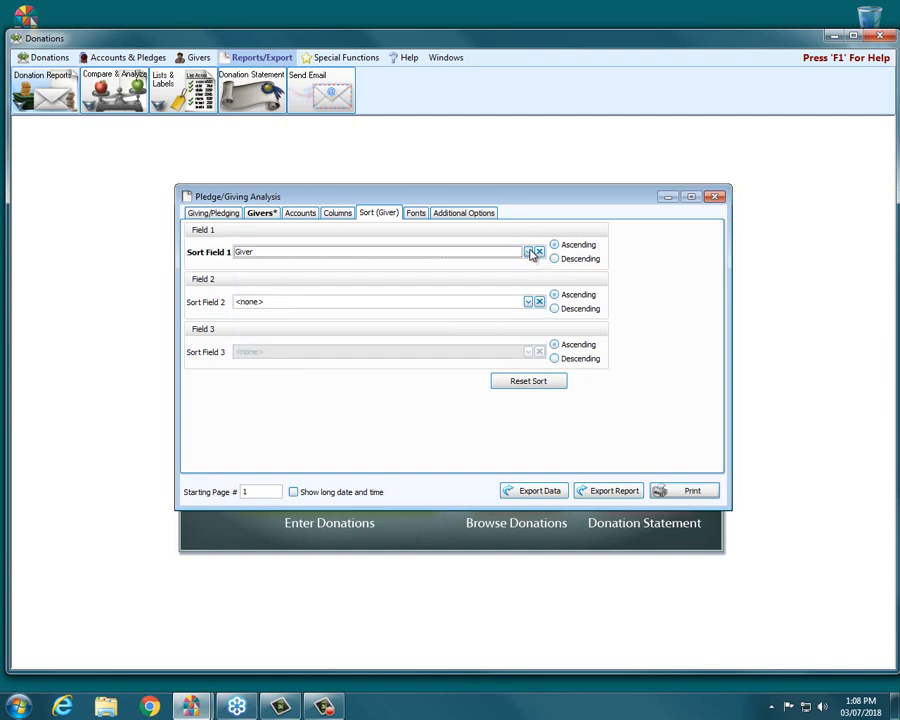
Review the report's font settings and include both the Membership Category Indicator and the [D] Indicator
click(418, 214)
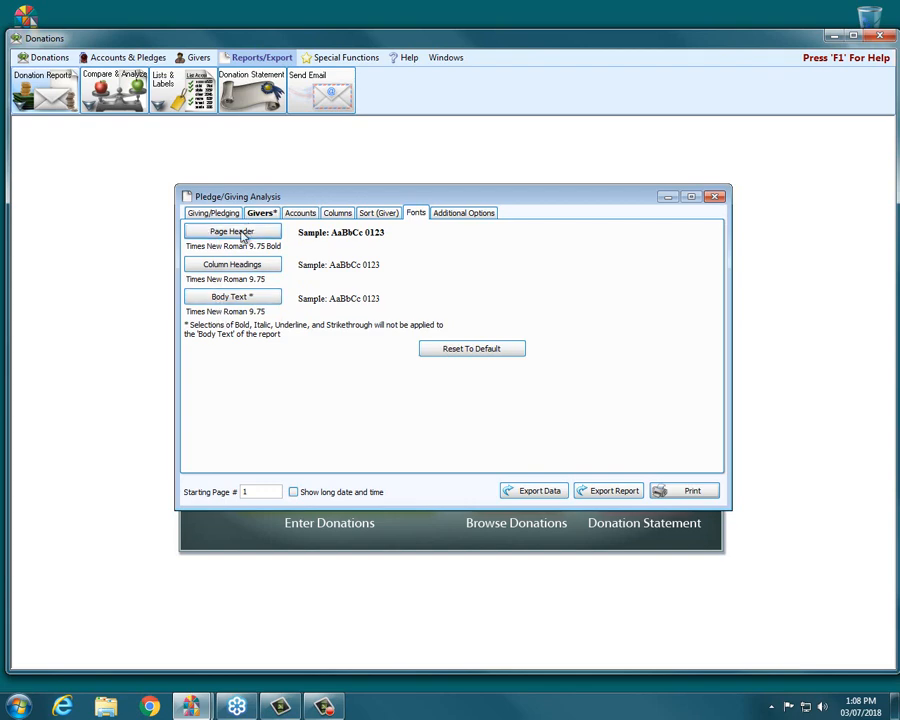
click(490, 214)
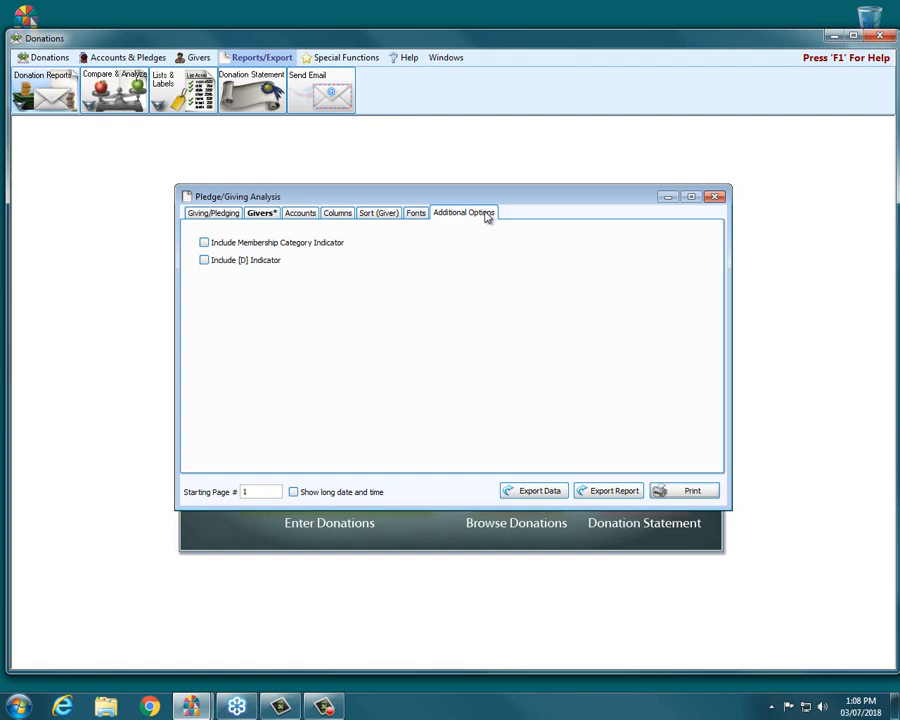
click(206, 245)
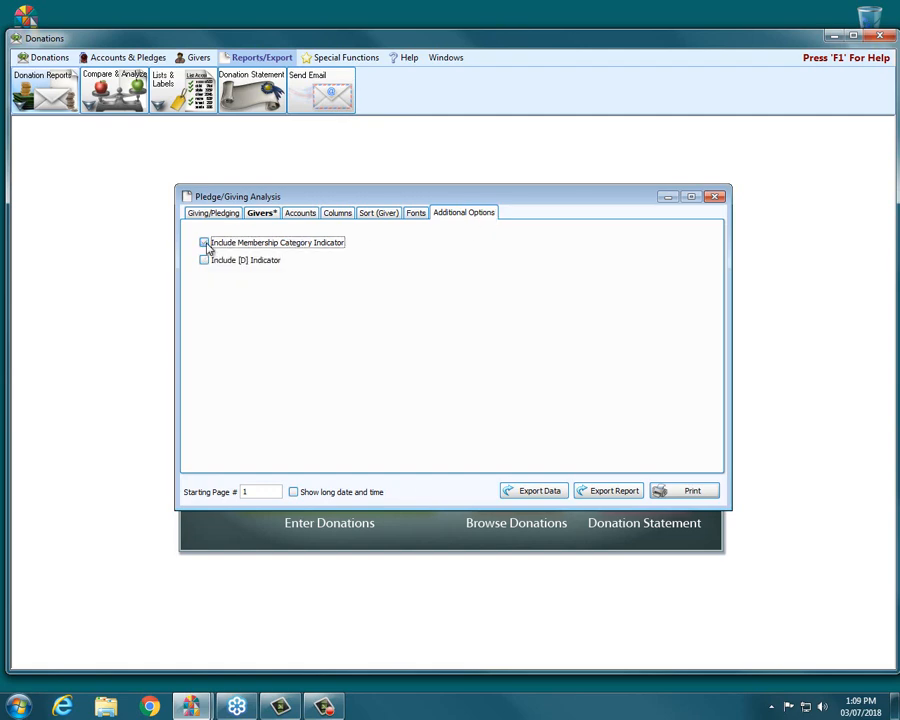
click(205, 262)
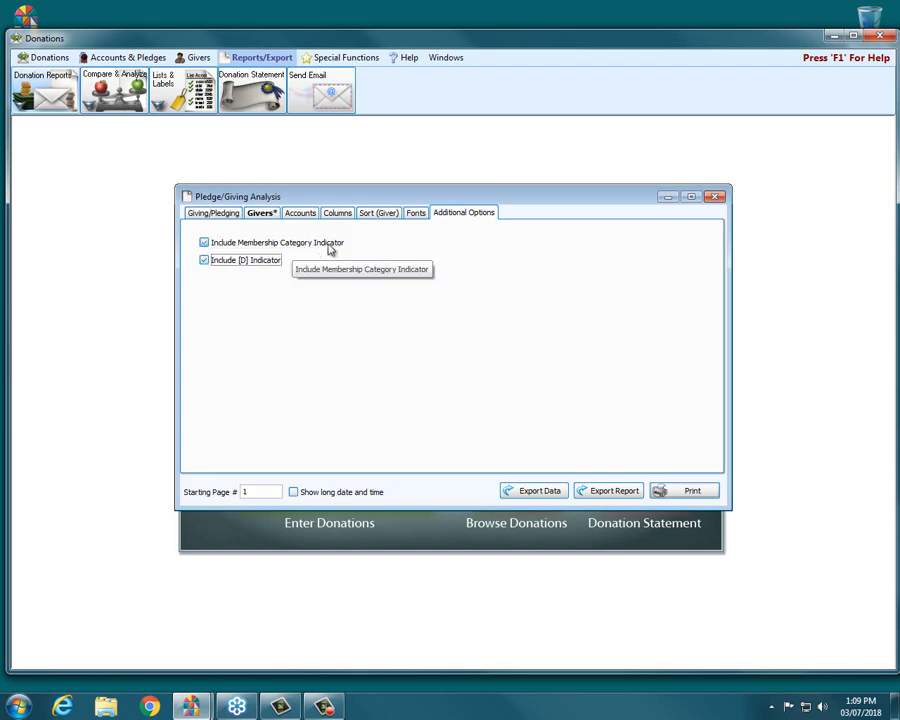
Preview the full Pledge/Giving Analysis report enlarged to the whole screen, read through its pages, and close the preview
click(231, 219)
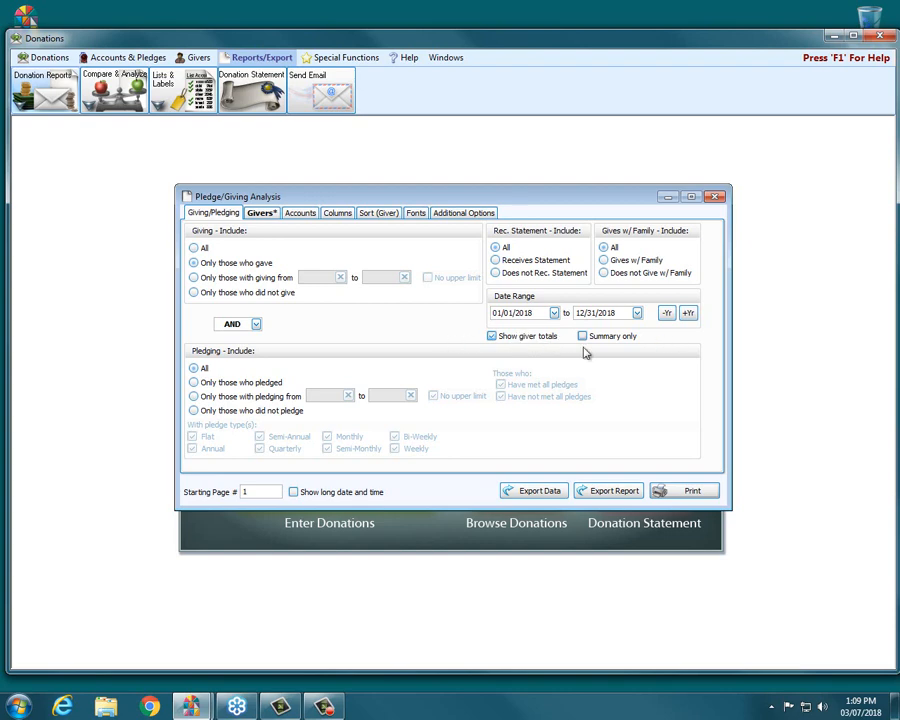
click(682, 491)
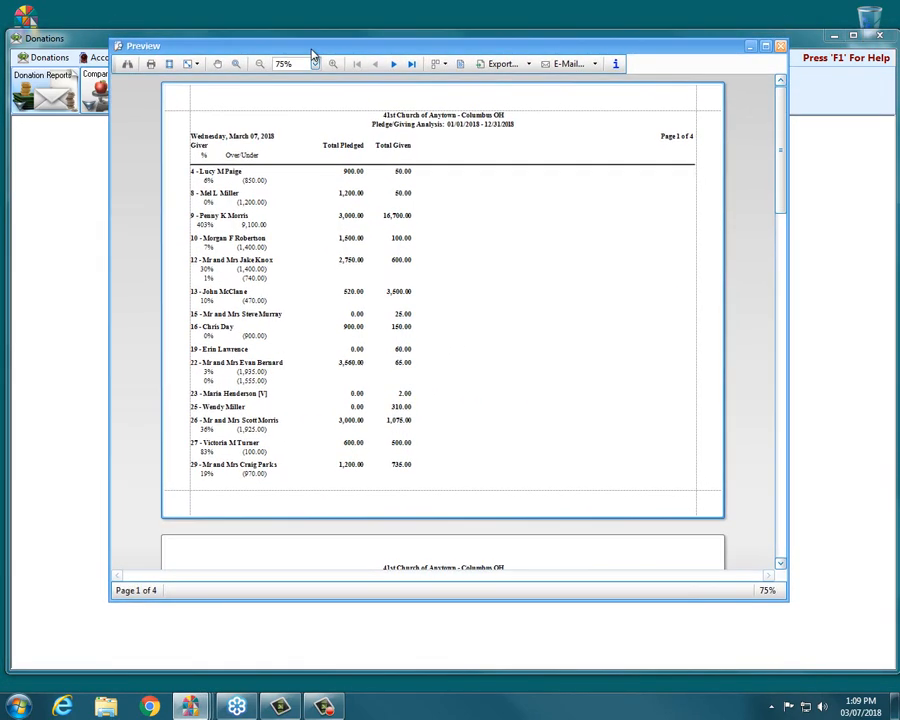
click(766, 51)
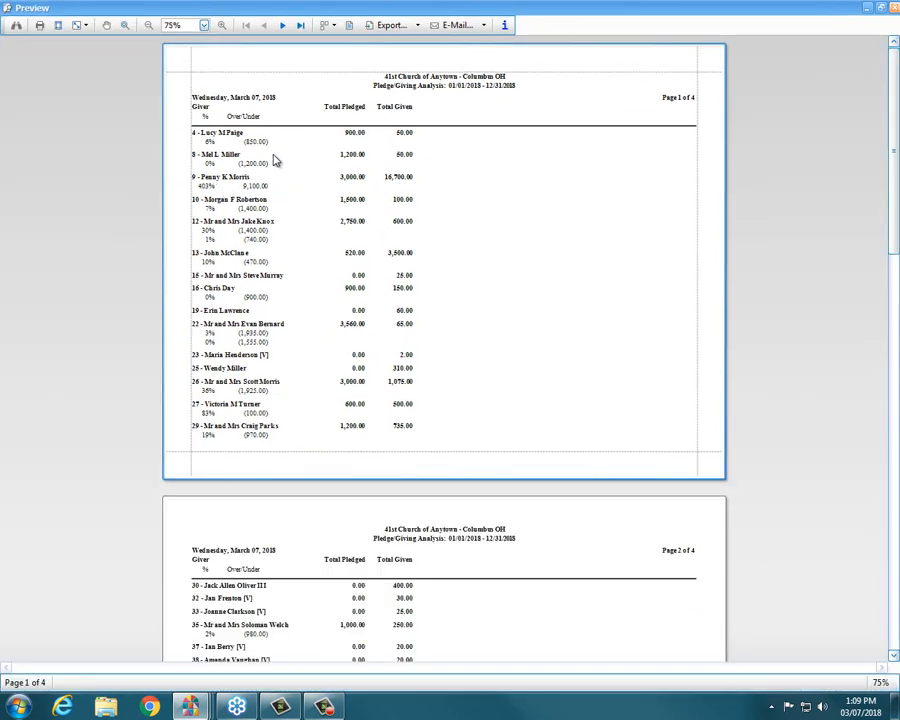
scroll(275, 160, down, 5)
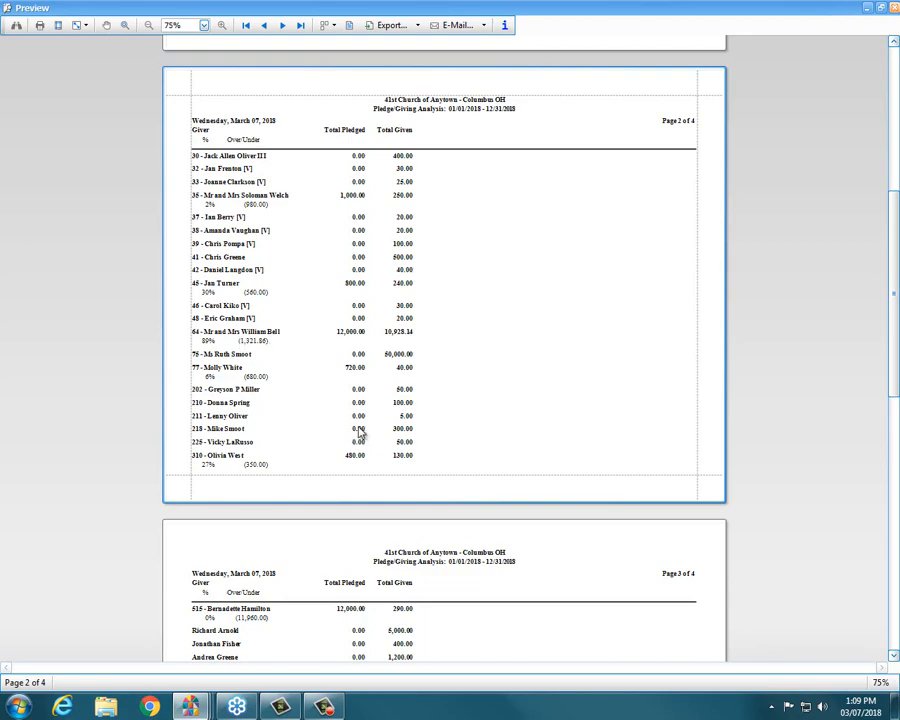
scroll(361, 434, down, 3)
scroll(361, 434, down, 3)
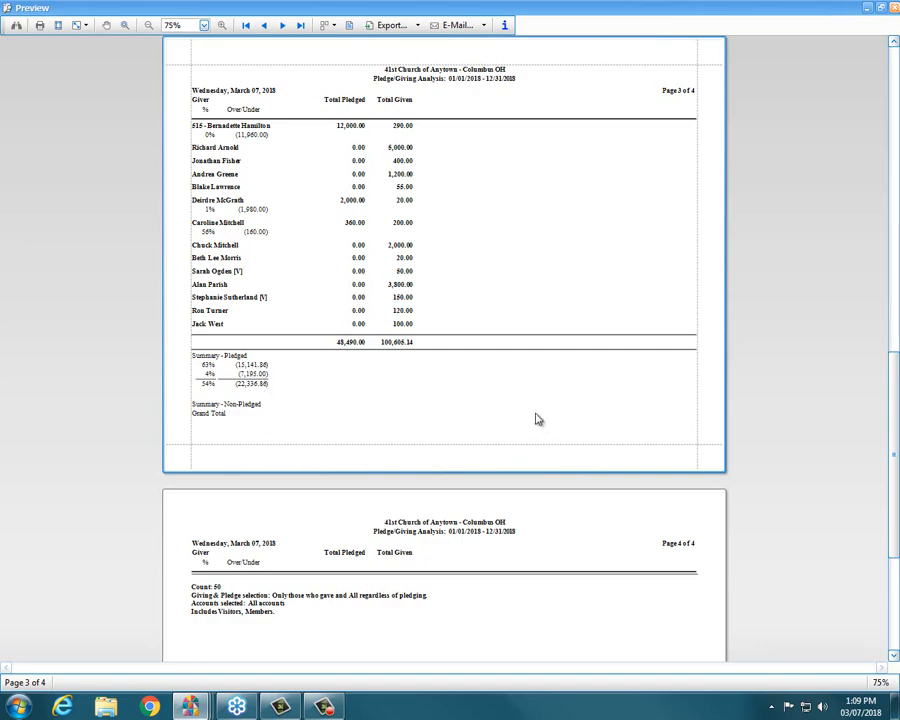
scroll(640, 180, up, 3)
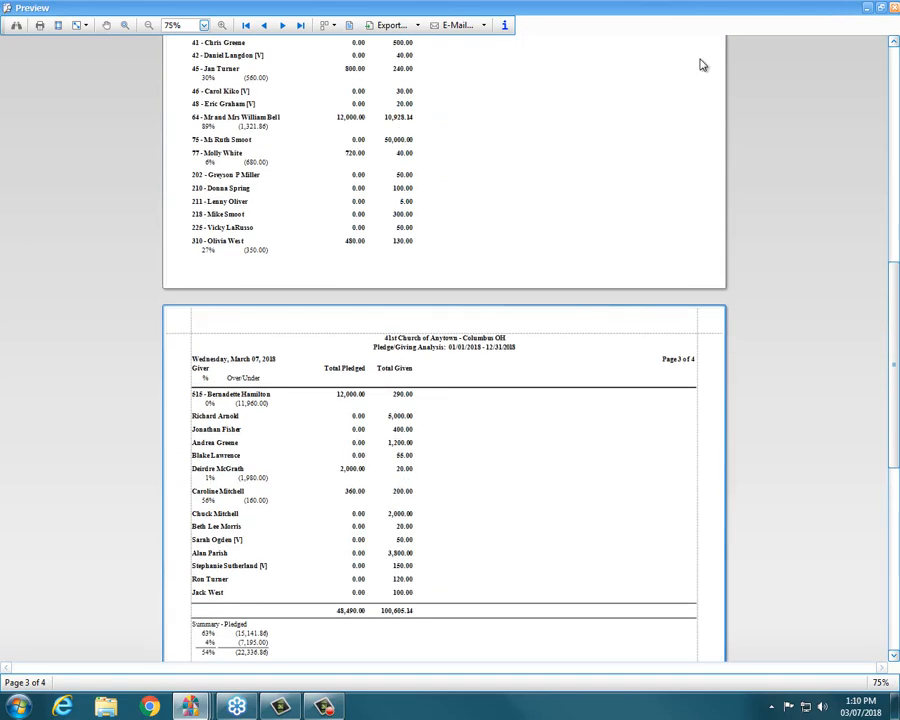
scroll(702, 80, up, 4)
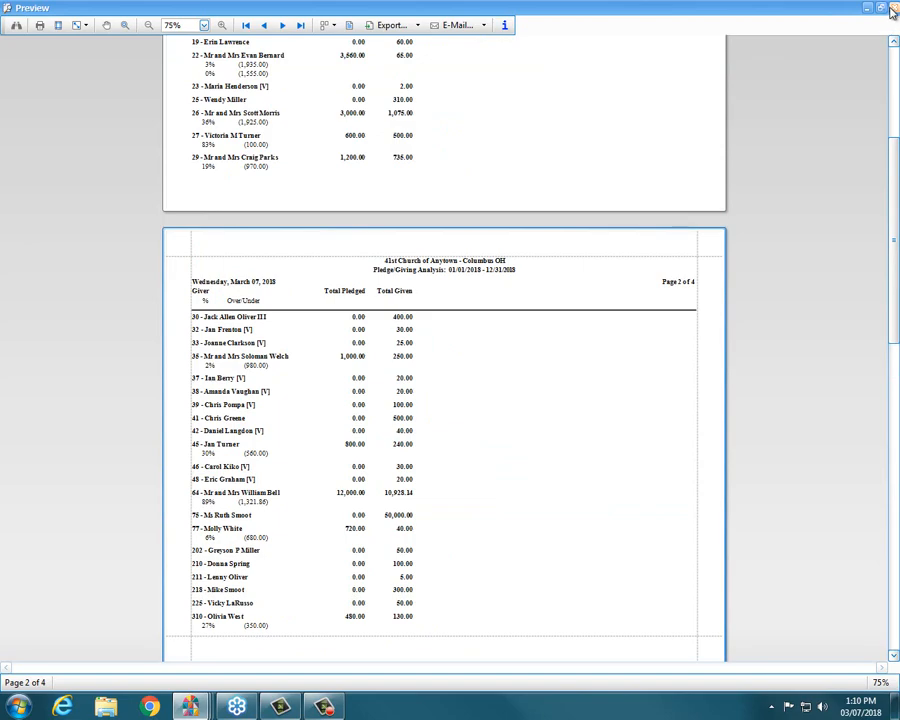
click(893, 12)
Limit the report to Summary only, preview the summarized version, and close the preview
click(612, 337)
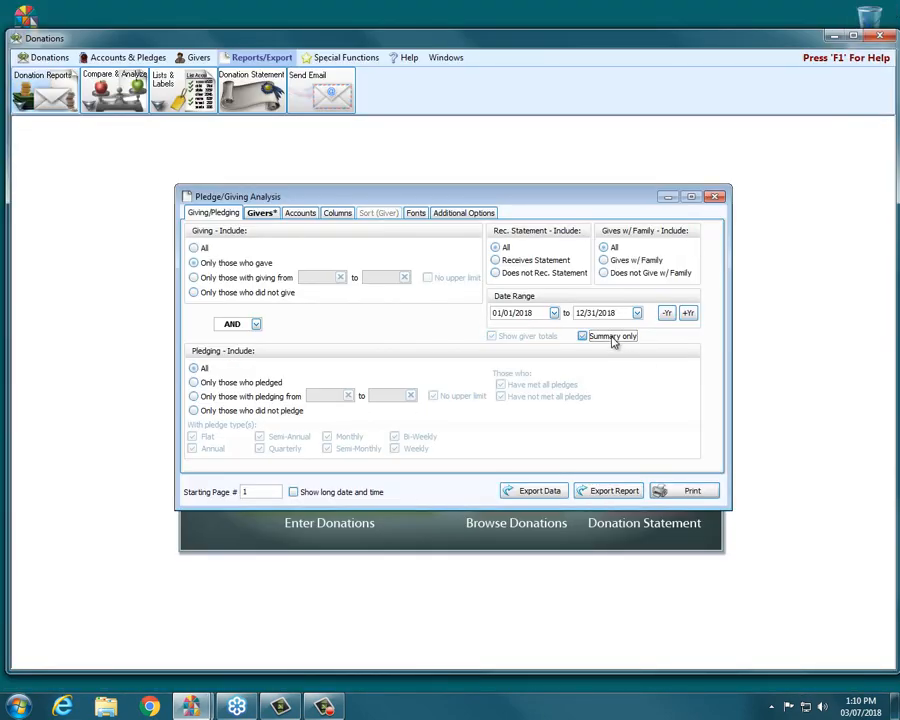
click(688, 492)
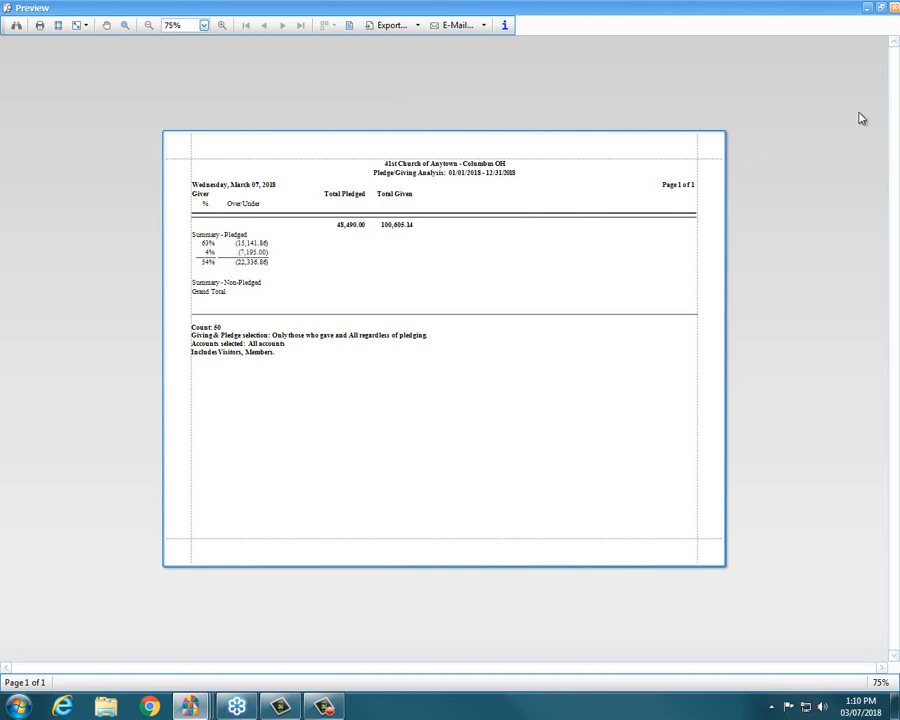
click(893, 9)
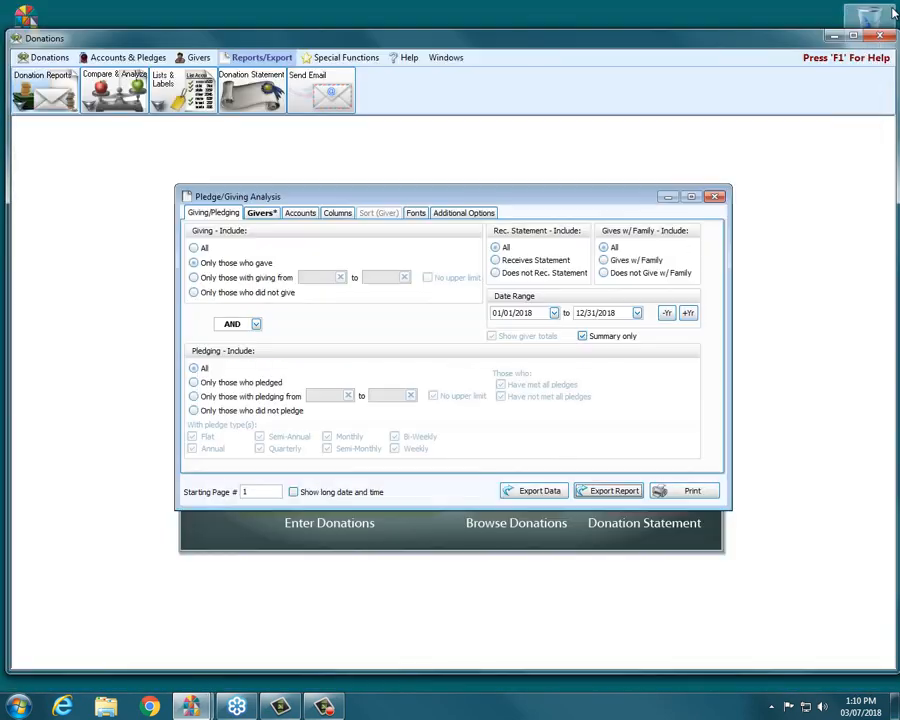
Preview the summary-only report again and try to bring its preview window to the front
click(666, 490)
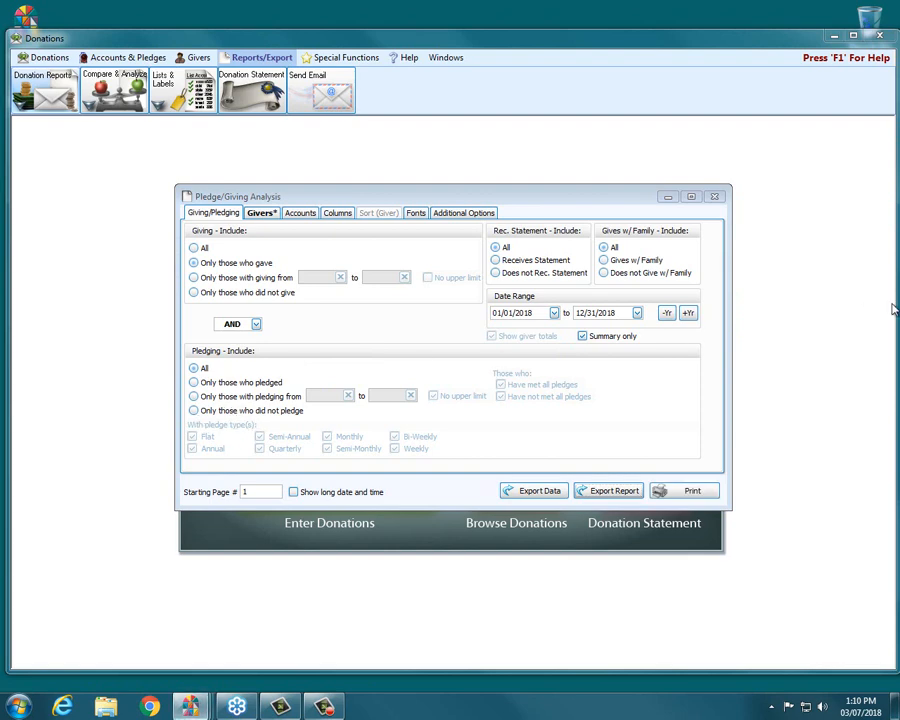
mouse_move(190, 706)
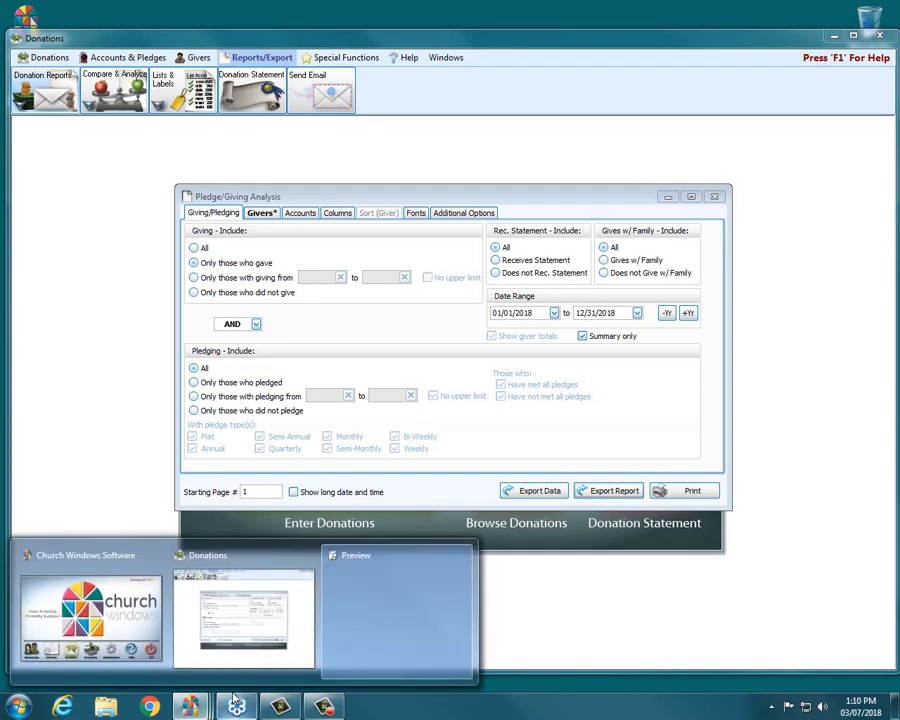
click(437, 600)
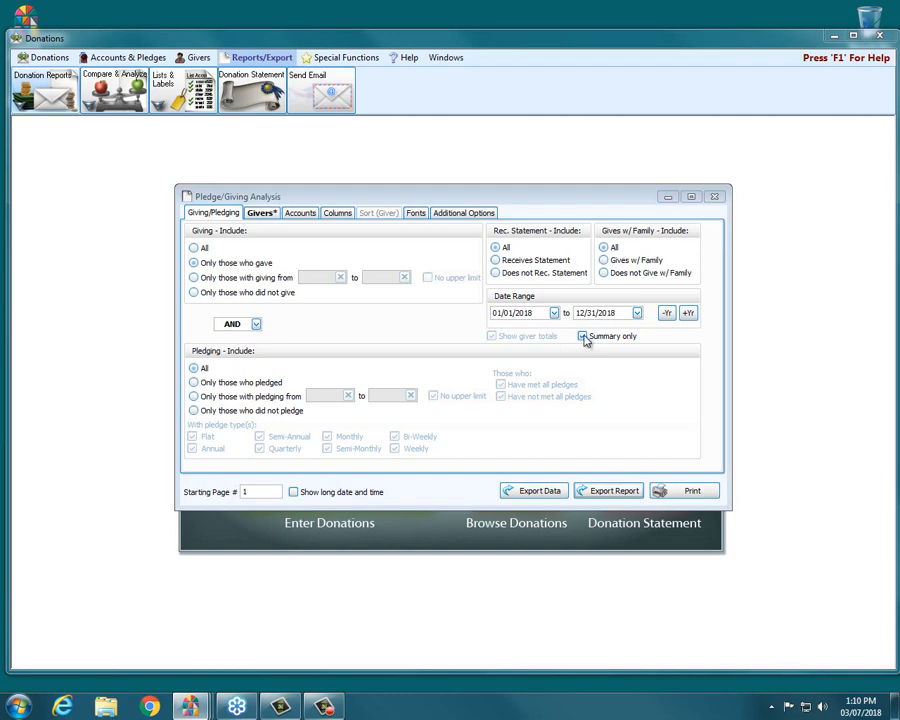
mouse_move(192, 705)
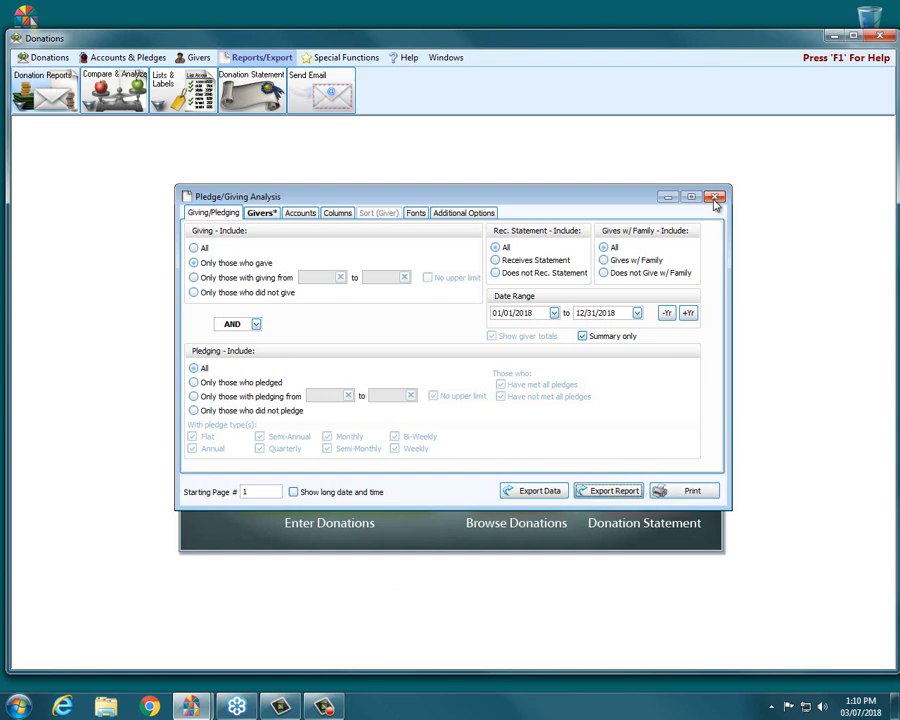
Turn off Summary only, preview the detailed report, and examine the count and selection criteria on its last page before closing it
click(600, 337)
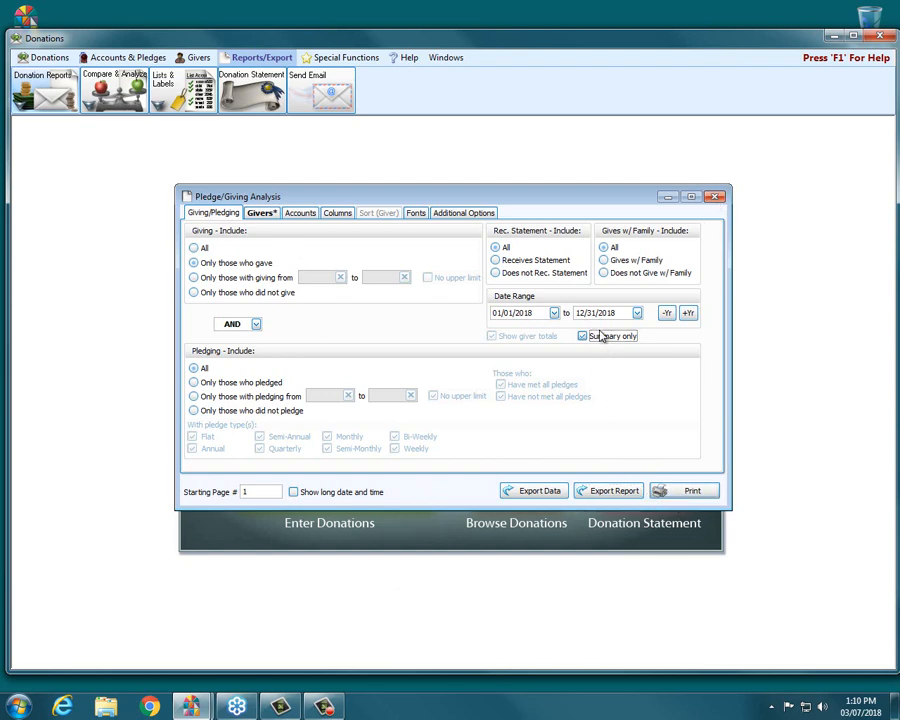
click(582, 336)
click(686, 491)
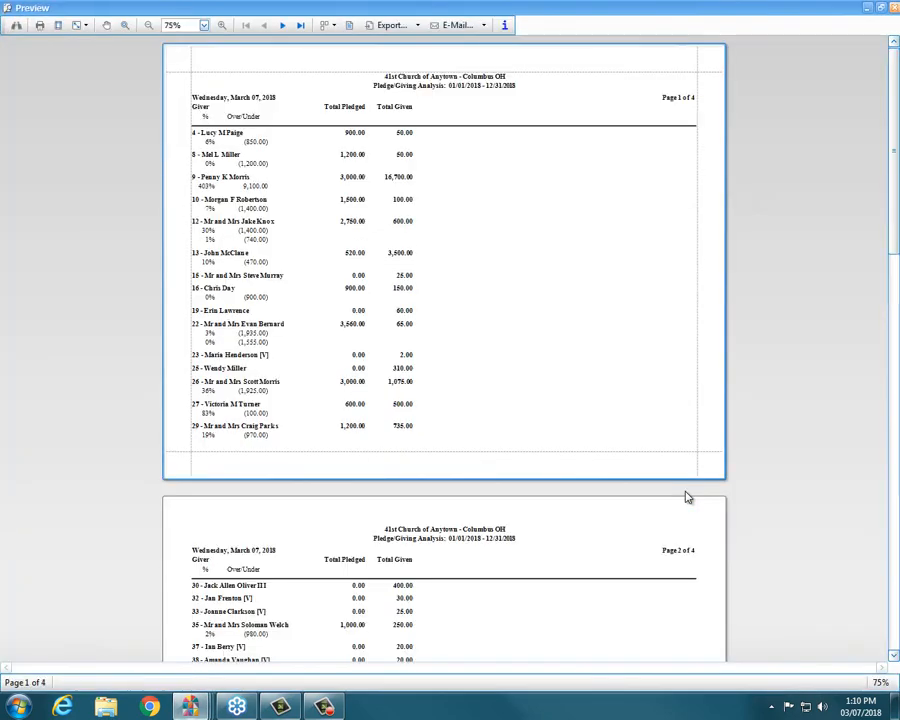
scroll(332, 471, down, 5)
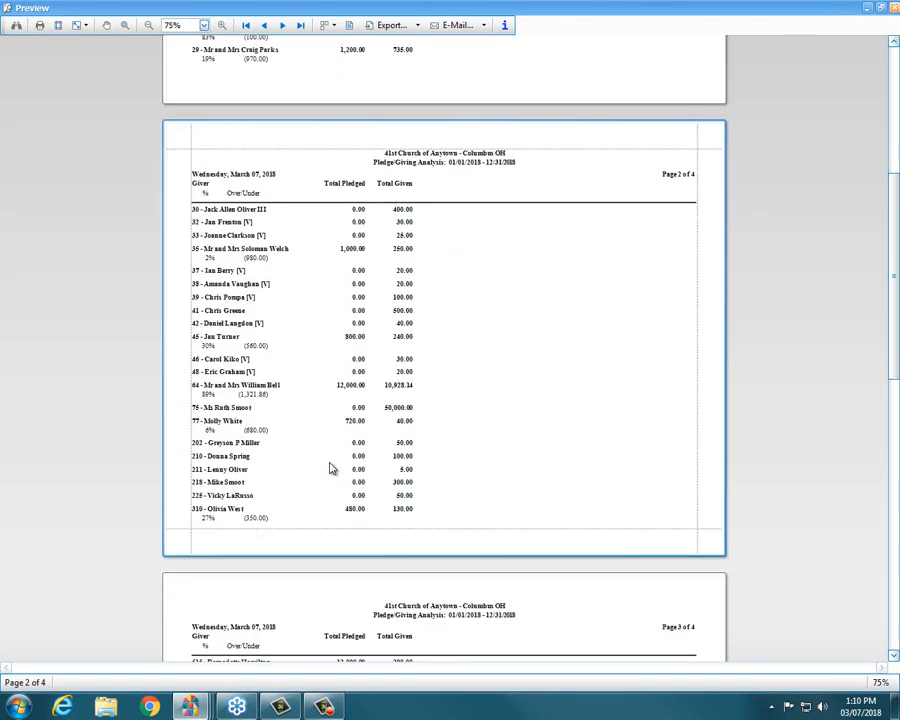
scroll(332, 468, down, 9)
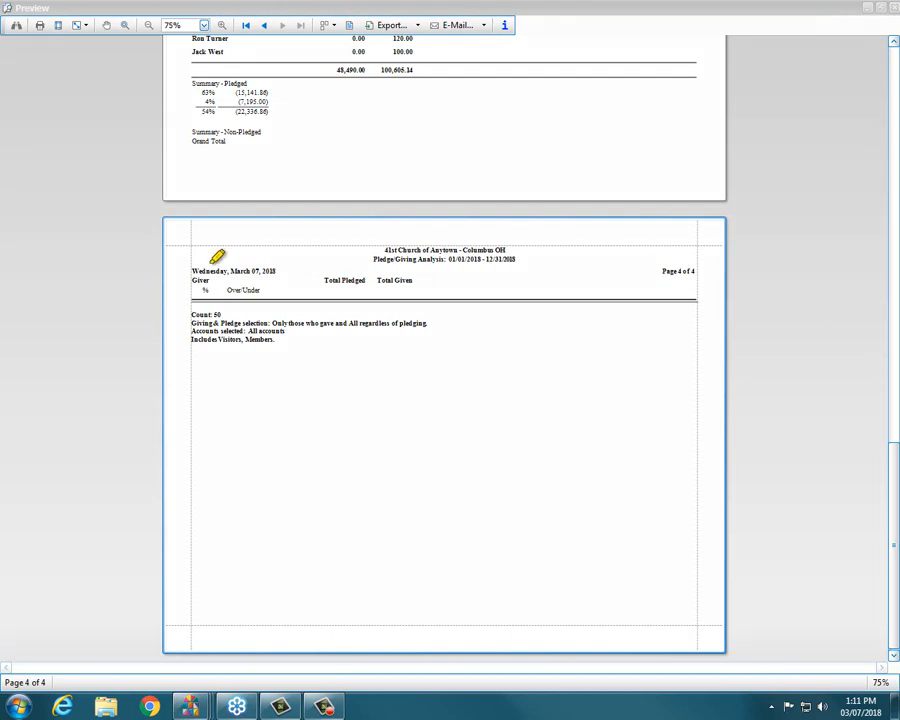
mouse_move(180, 312)
mouse_down()
mouse_move(440, 370)
mouse_move(455, 320)
mouse_move(205, 287)
mouse_move(179, 299)
mouse_move(180, 310)
mouse_up()
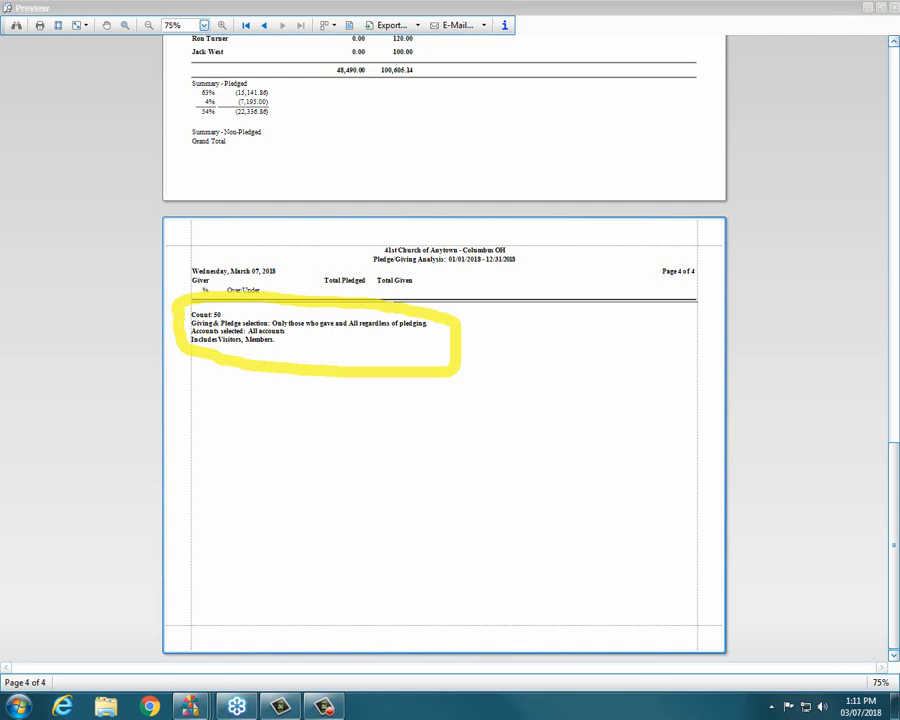
key(Escape)
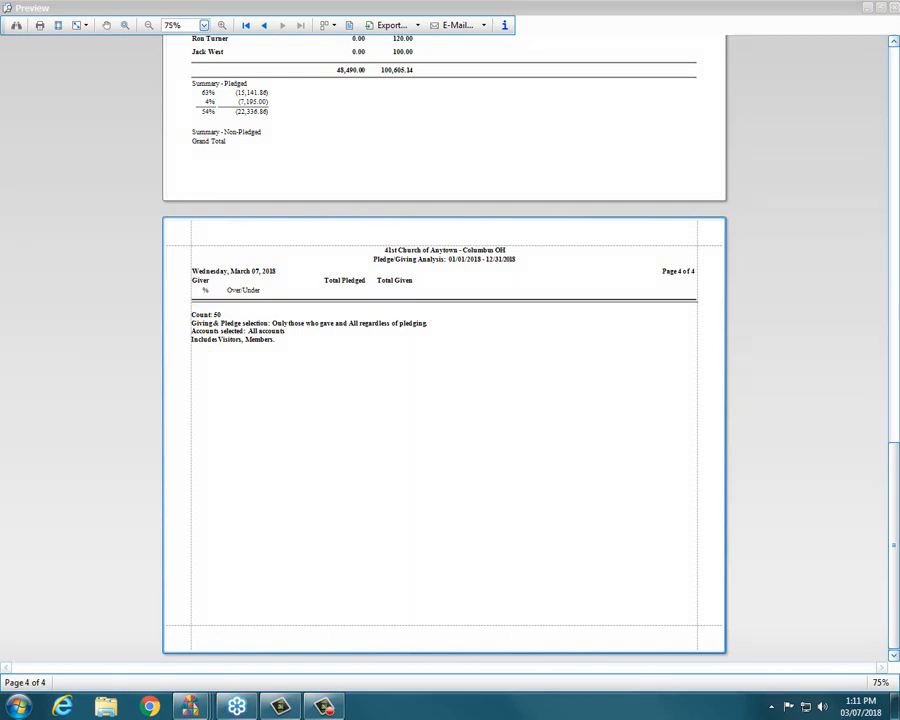
click(881, 7)
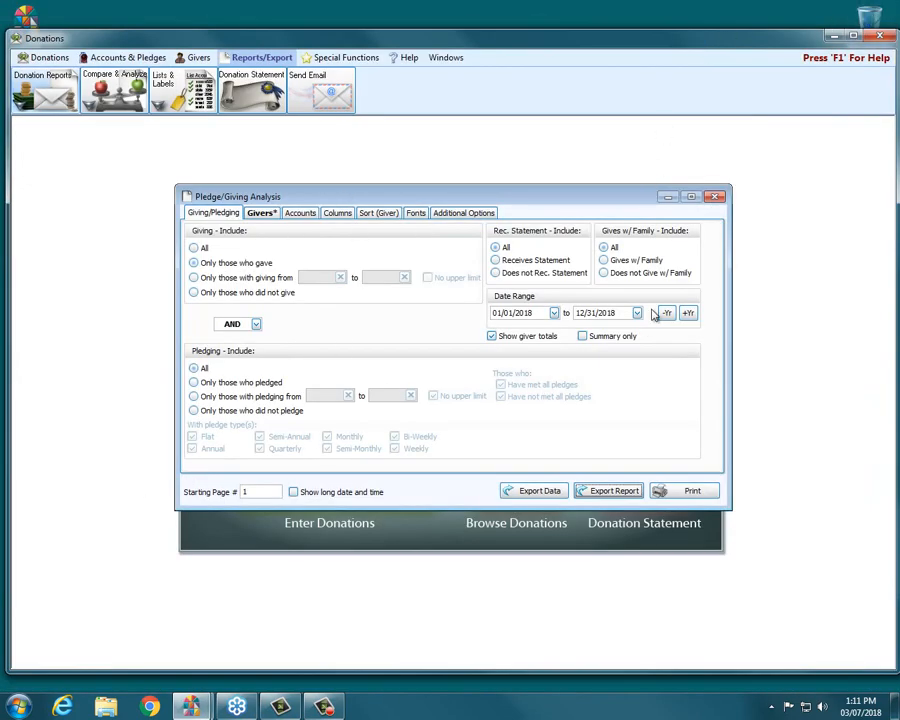
Close the Pledge/Giving Analysis and start a Campaign Comparison report with the General Fund 2016, 2017 and 2018 campaigns selected
click(714, 197)
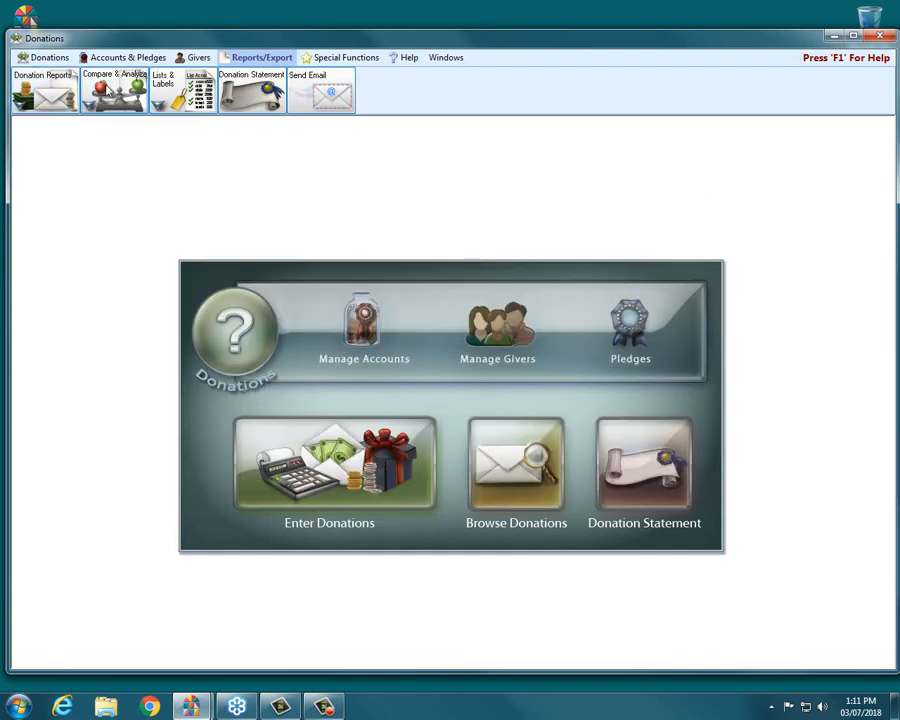
click(108, 90)
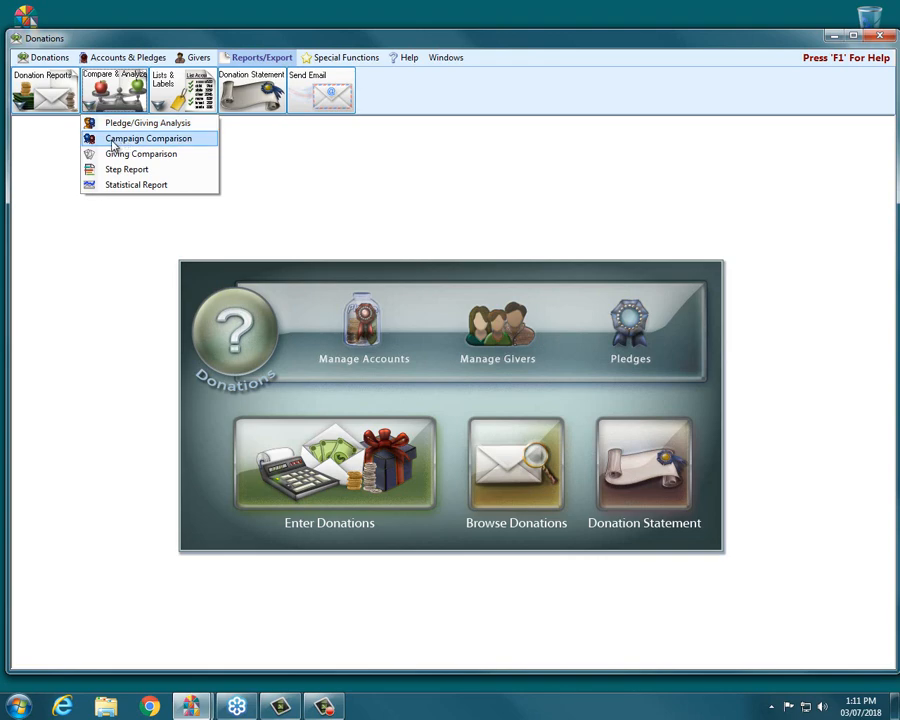
click(123, 142)
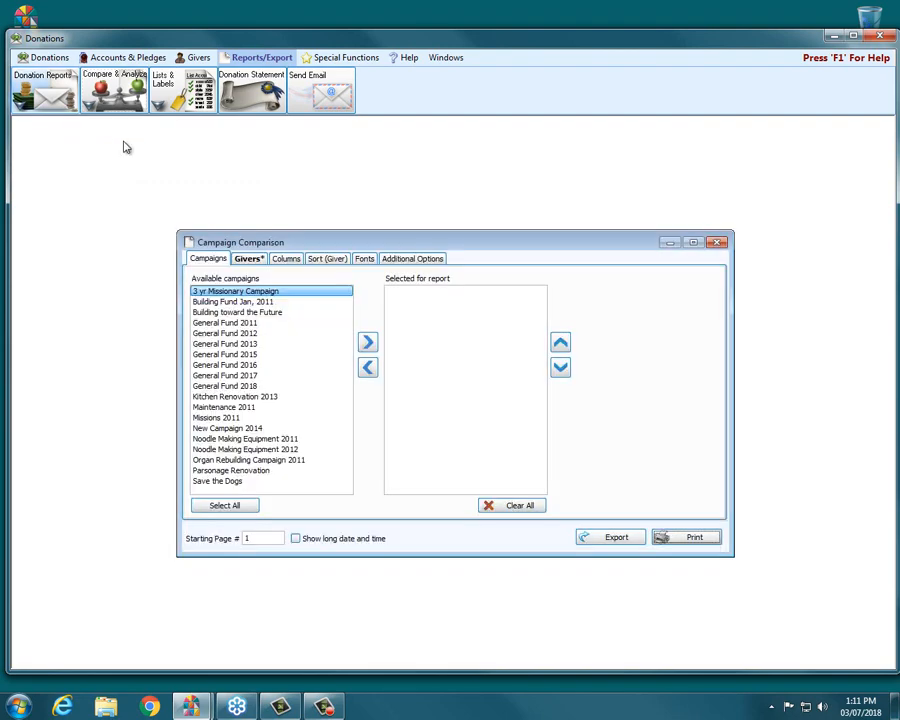
double_click(255, 366)
double_click(254, 368)
double_click(254, 370)
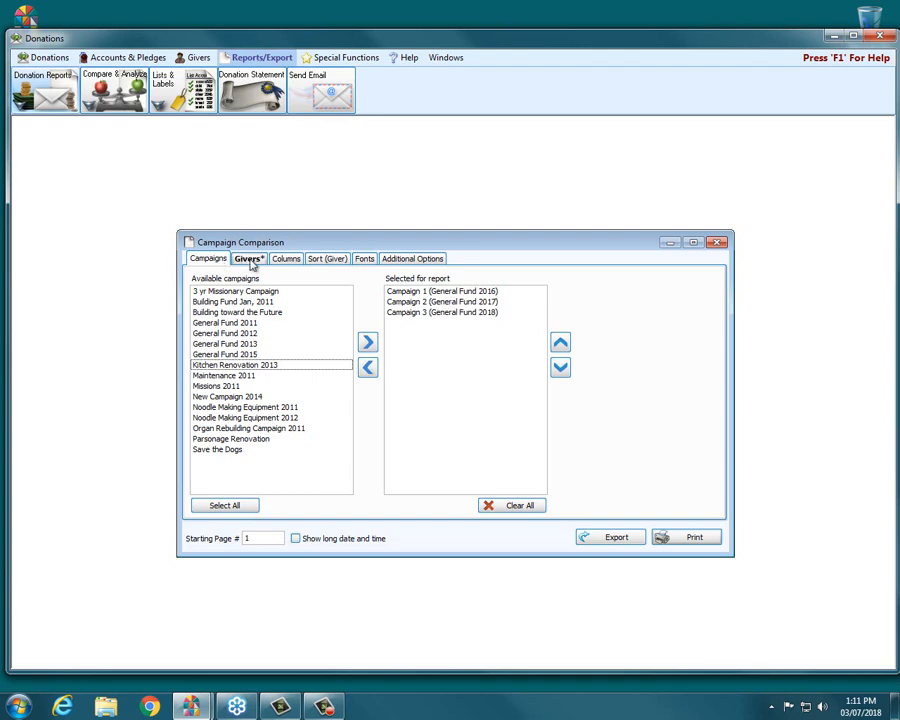
Examine the Campaign Comparison's columns, the sample calculated columns offered for a new one, and the two visible calculated count columns
click(287, 260)
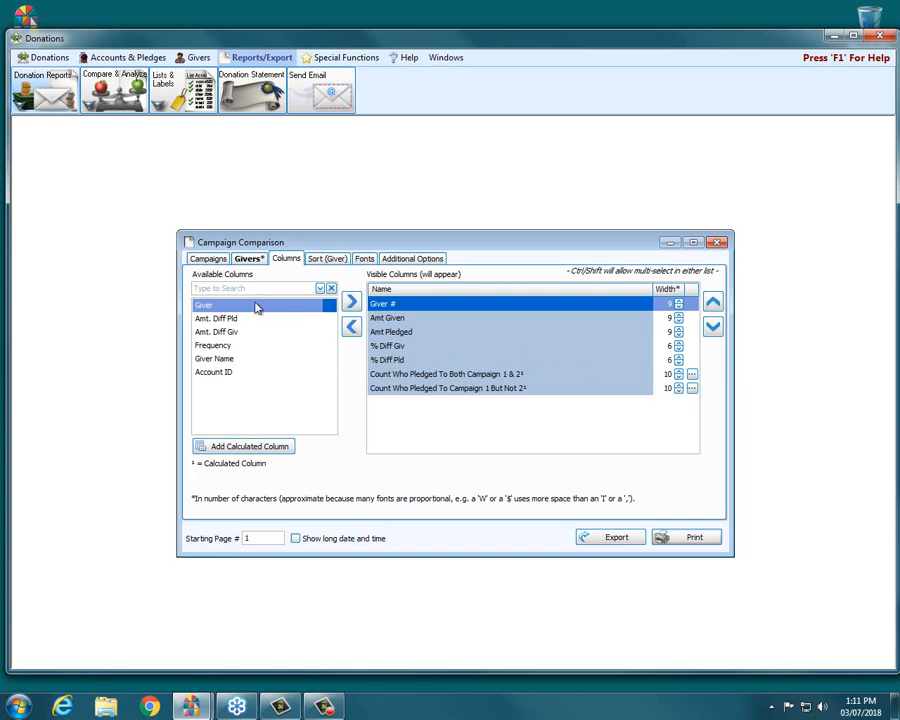
click(229, 450)
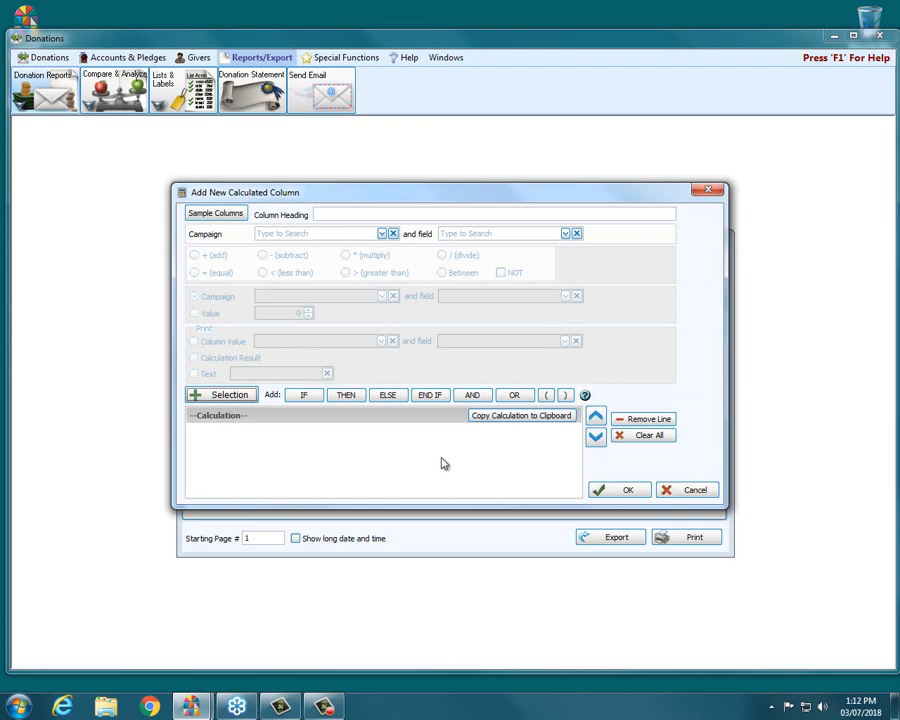
click(216, 213)
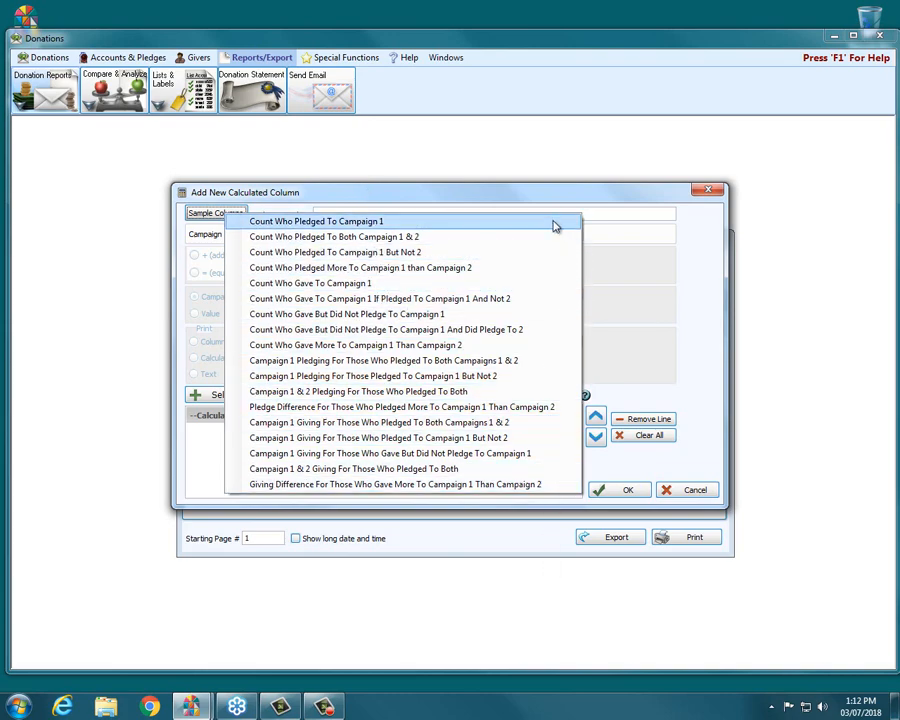
click(708, 375)
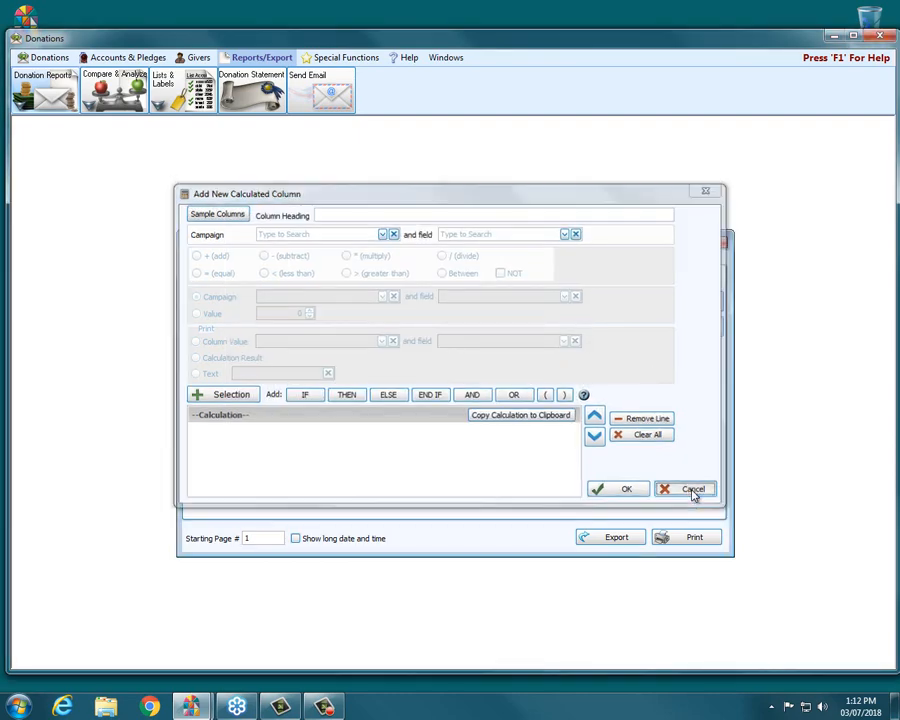
click(694, 491)
click(406, 375)
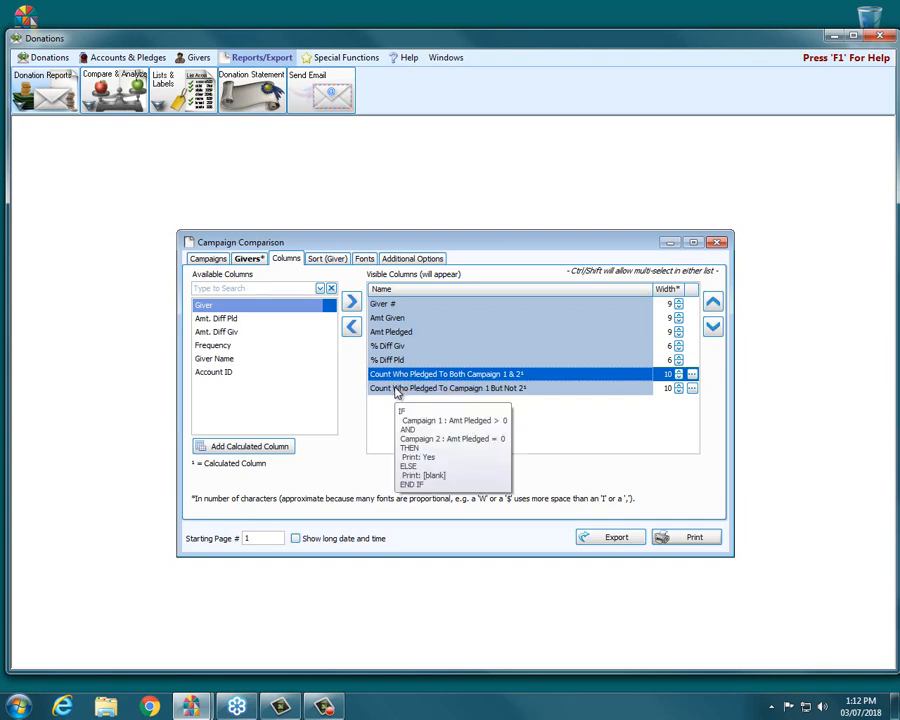
click(396, 389)
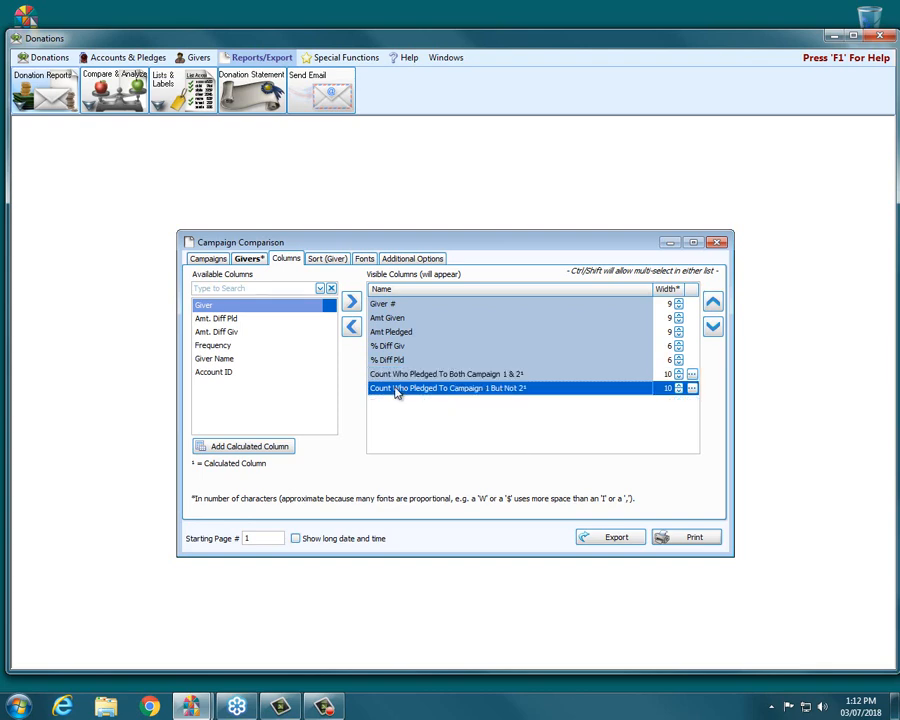
Examine the edit and delete options for the Count Who Pledged To Campaign 1 But Not 2 calculated column
click(692, 389)
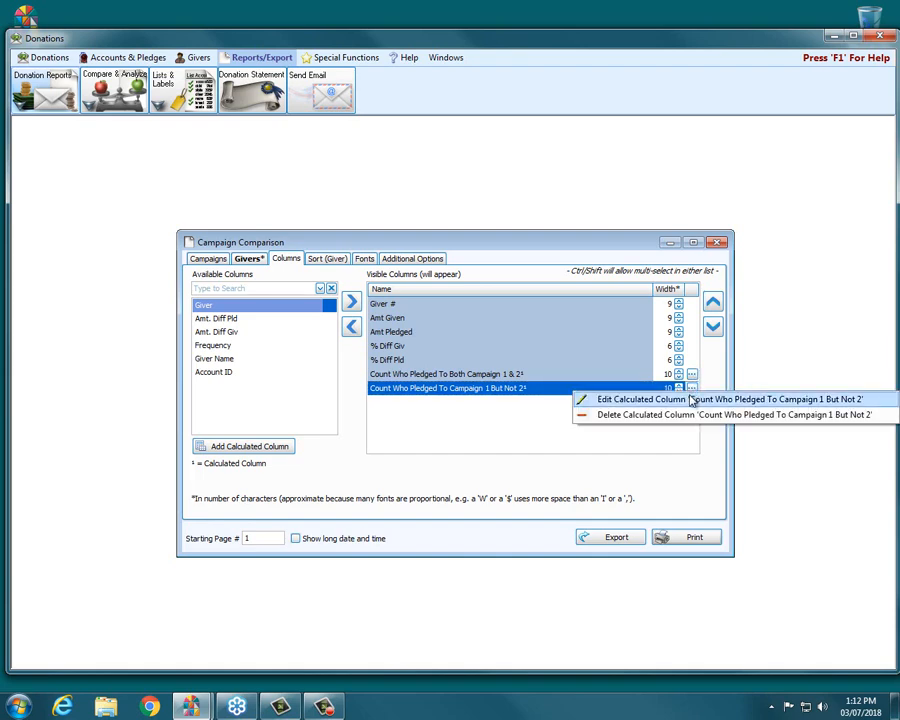
click(406, 396)
mouse_move(380, 397)
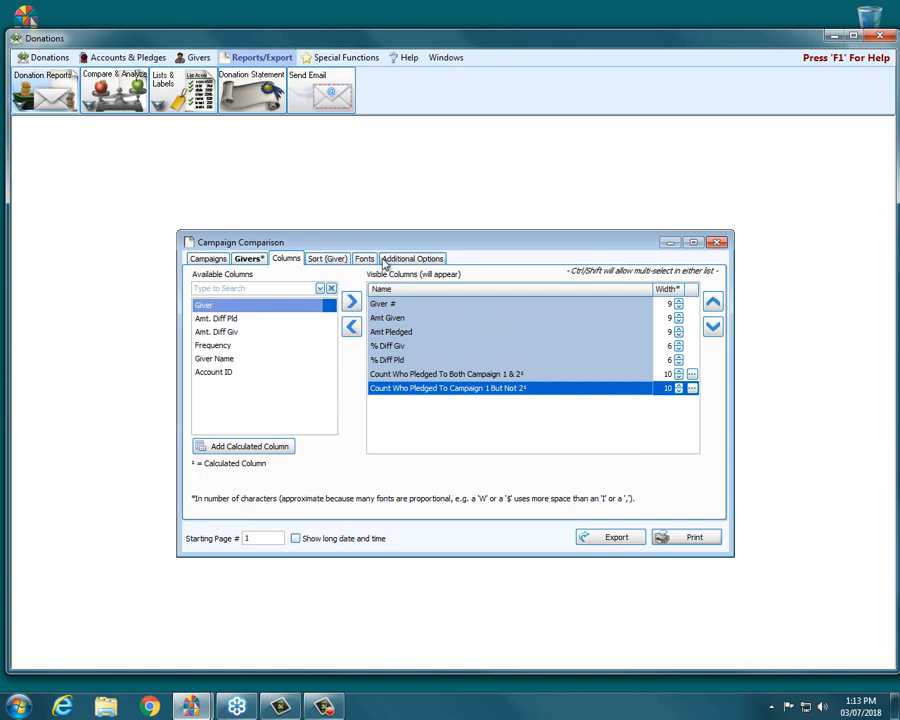
Set the Campaign Comparison's first sort field to Giver
click(338, 259)
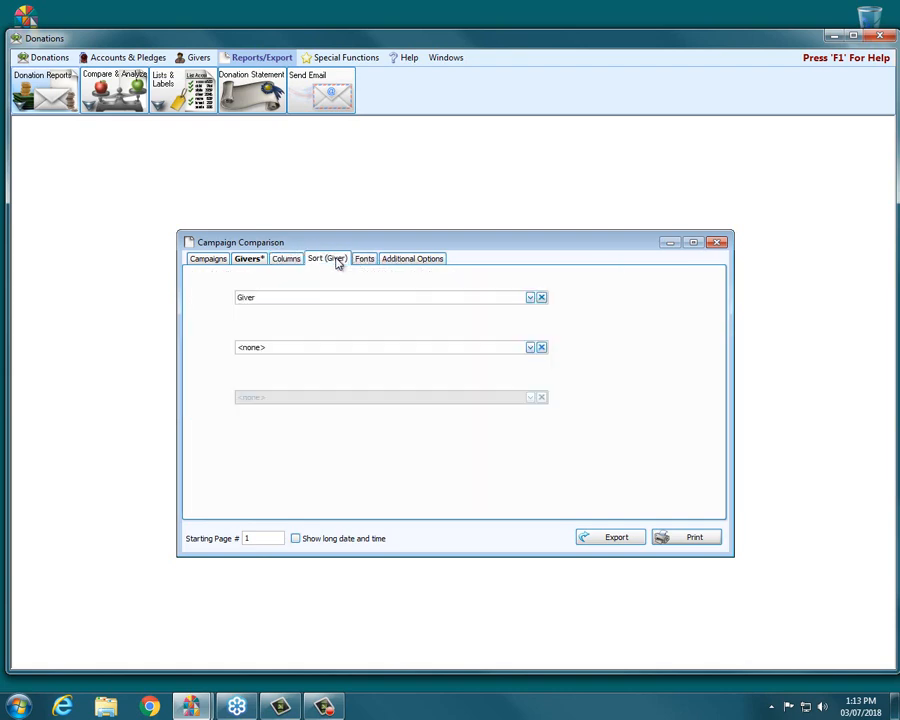
click(528, 301)
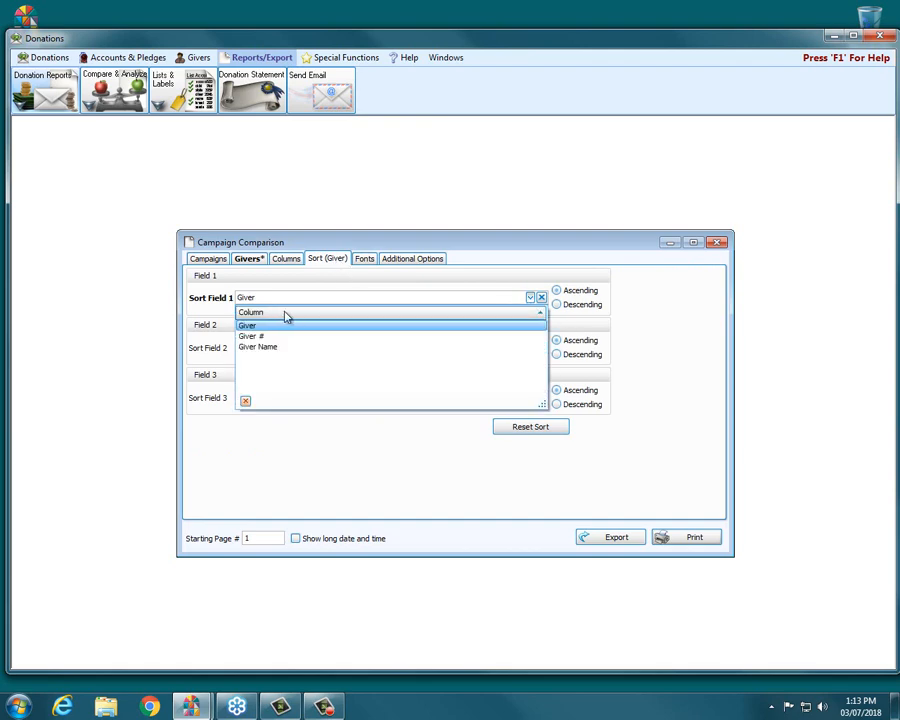
click(255, 327)
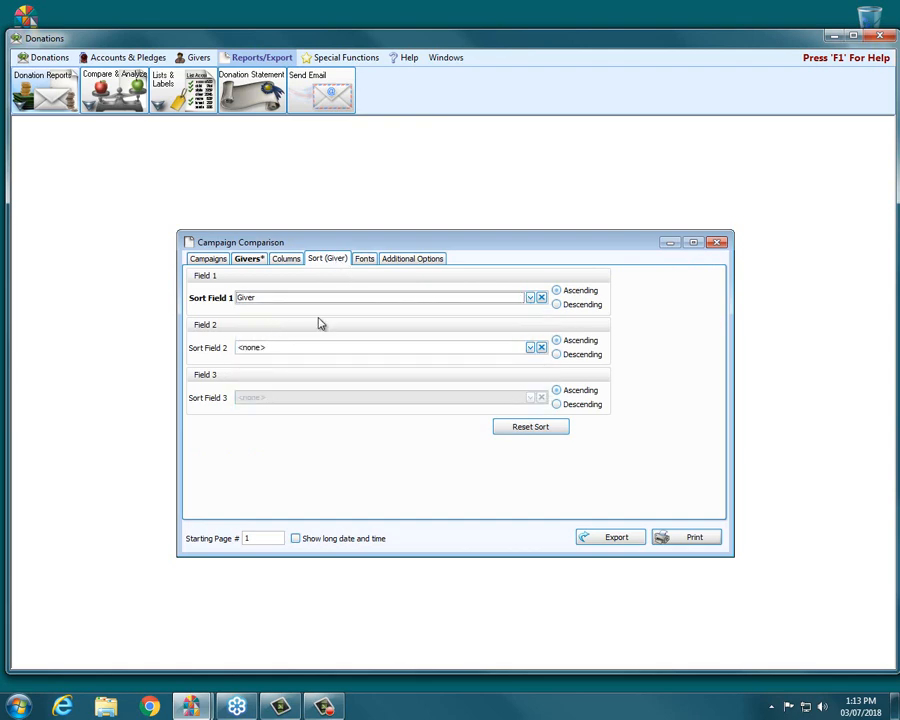
Preview the Campaign Comparison, examine its calculated count columns and the campaign details and counts on page 3, and close the preview
click(668, 540)
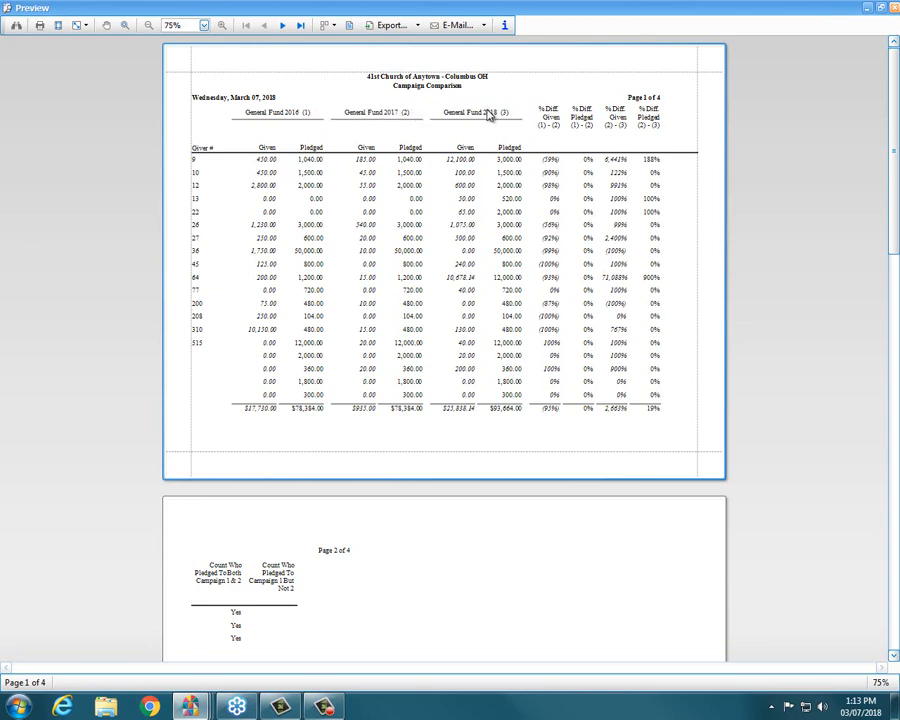
scroll(488, 231, down, 5)
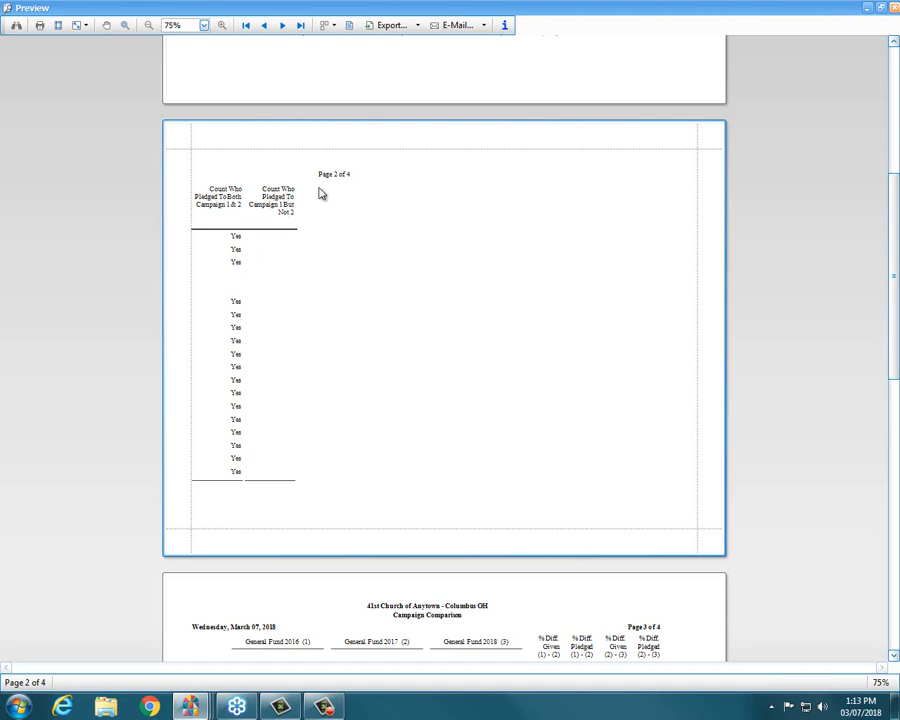
scroll(576, 271, down, 3)
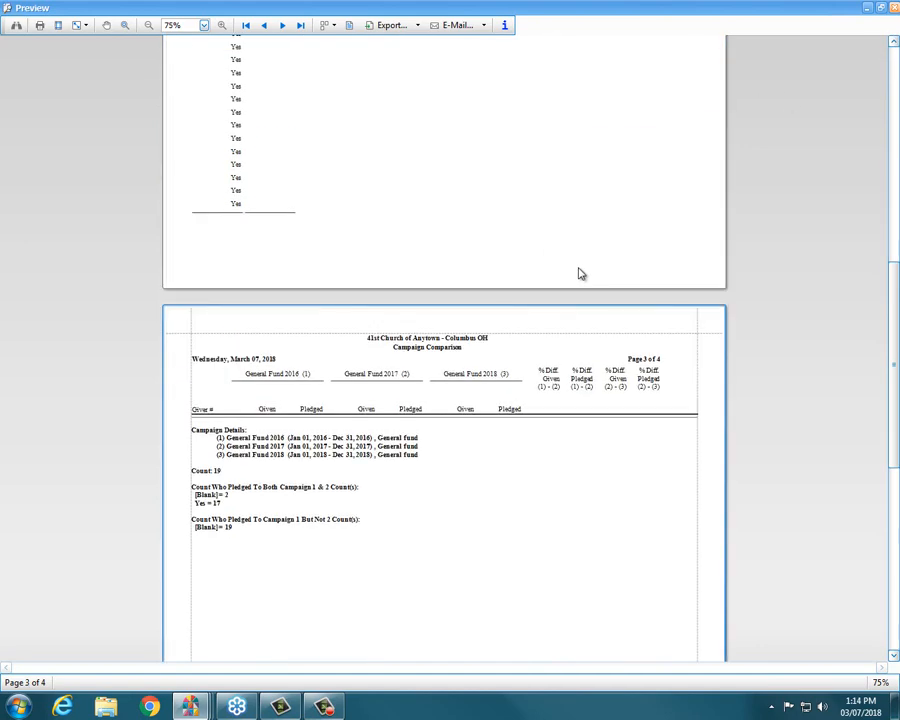
click(895, 9)
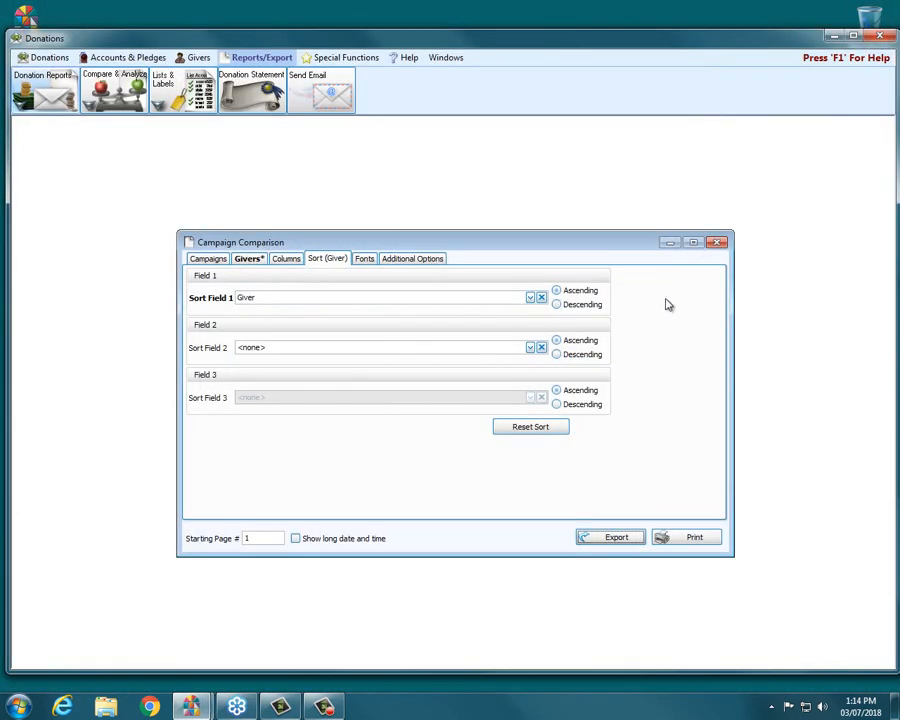
Delete the calculated column Count Who Pledged To Campaign 1 But Not 2 from the visible columns
click(246, 260)
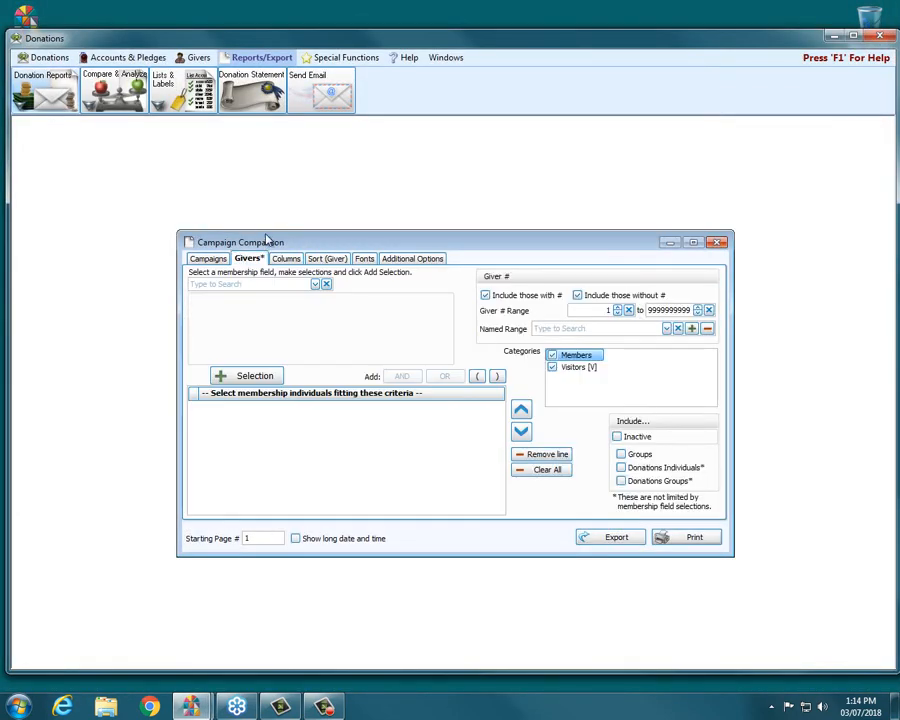
click(290, 258)
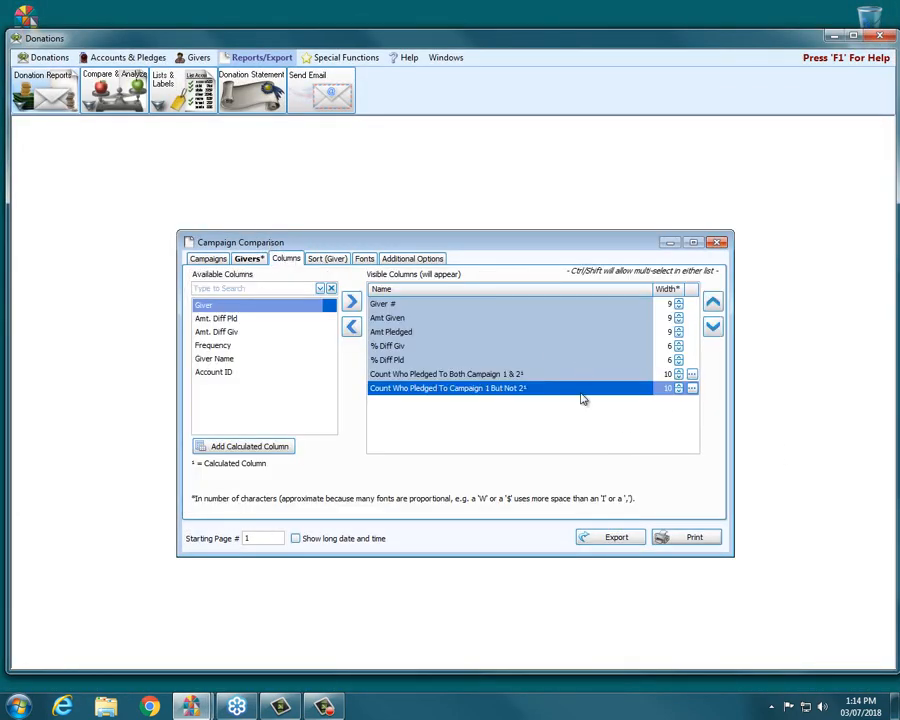
click(691, 389)
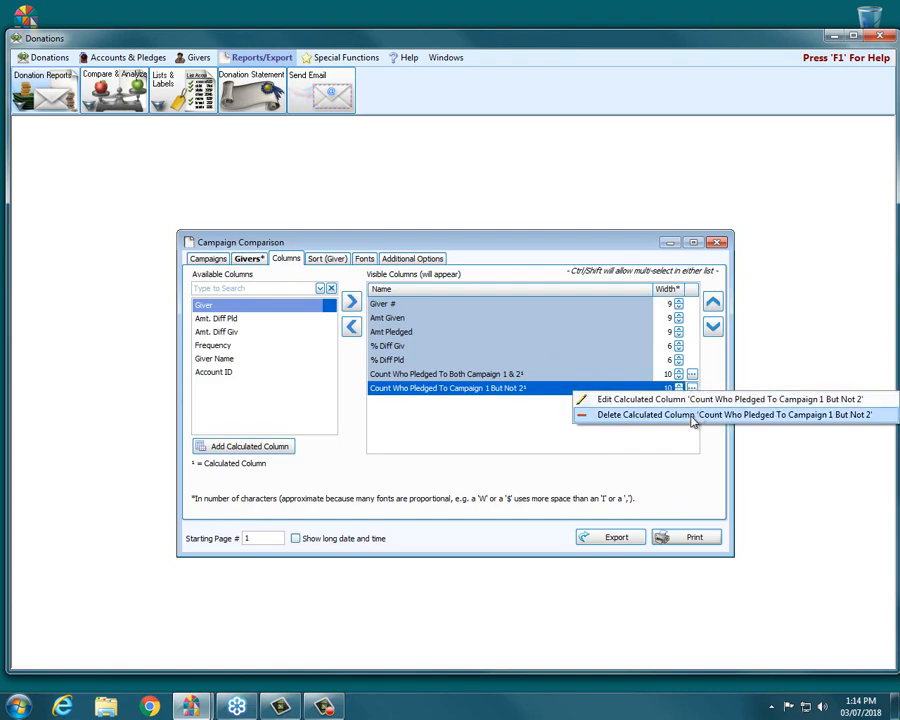
click(690, 416)
click(500, 440)
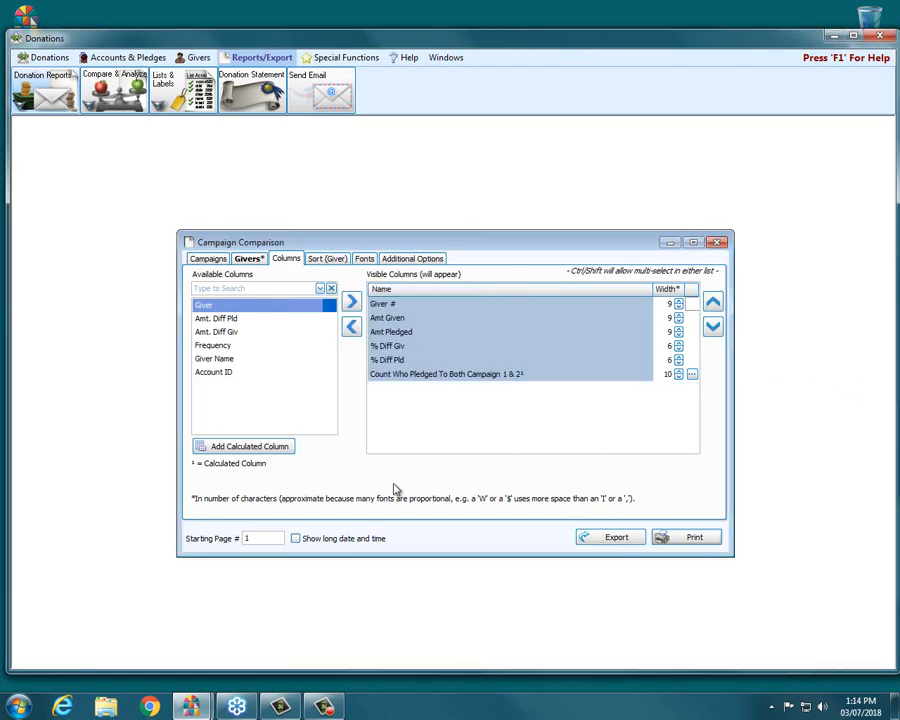
Start a new calculated column from the sample Count Who Pledged To Both Campaign 1 & 2, with the heading Count Who Pledged To Both Campaign 2 & 3
click(245, 447)
click(236, 213)
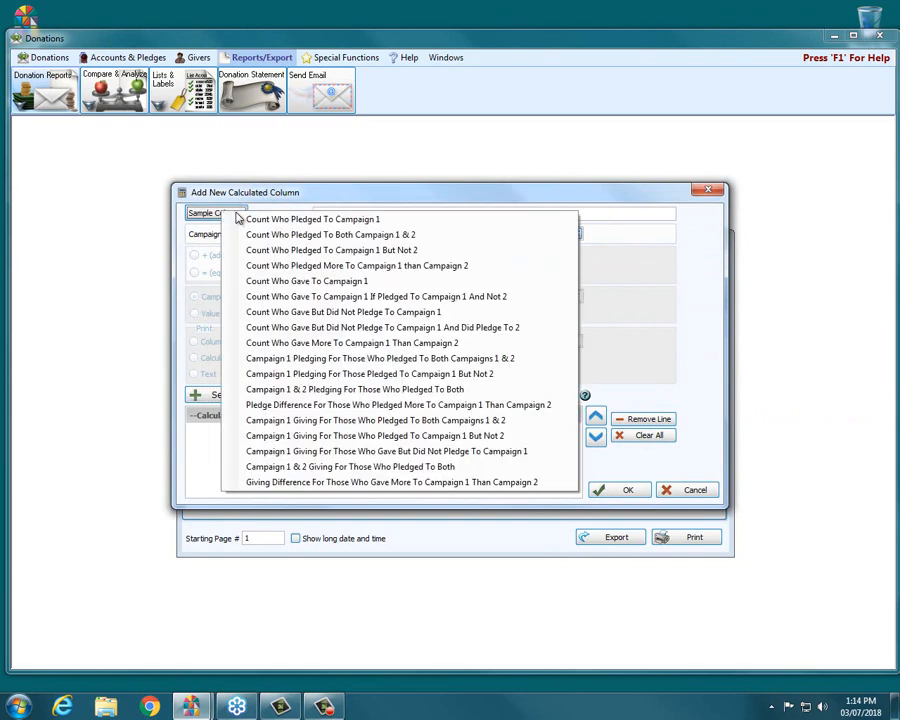
click(427, 236)
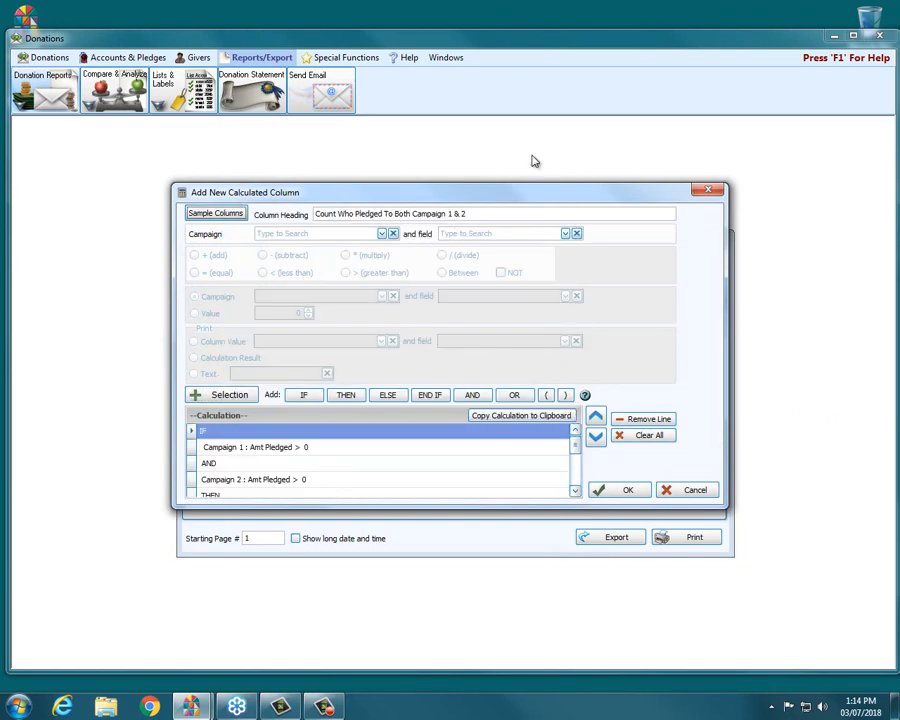
double_click(450, 213)
click(243, 462)
click(241, 452)
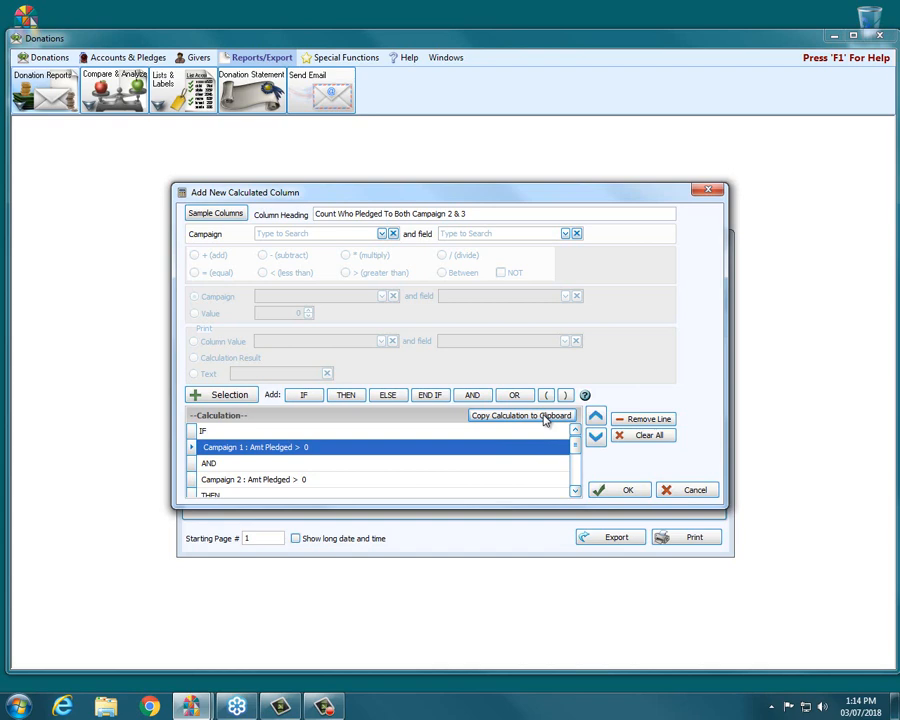
Clear all calculation lines and choose Campaign 2 (General Fund 2017) with the Amt Pledged field for a condition
click(645, 435)
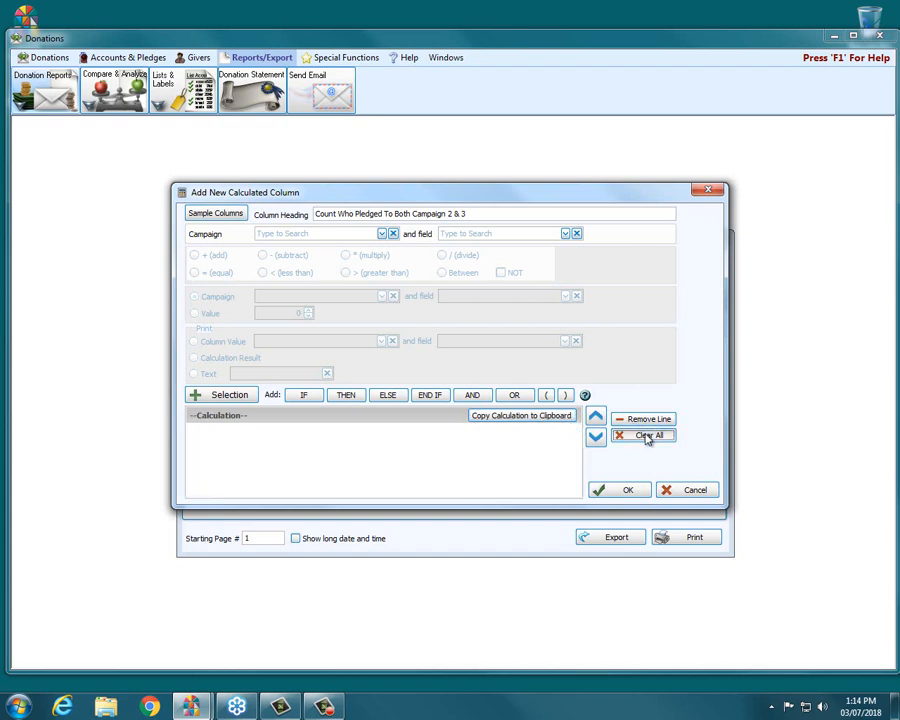
click(381, 233)
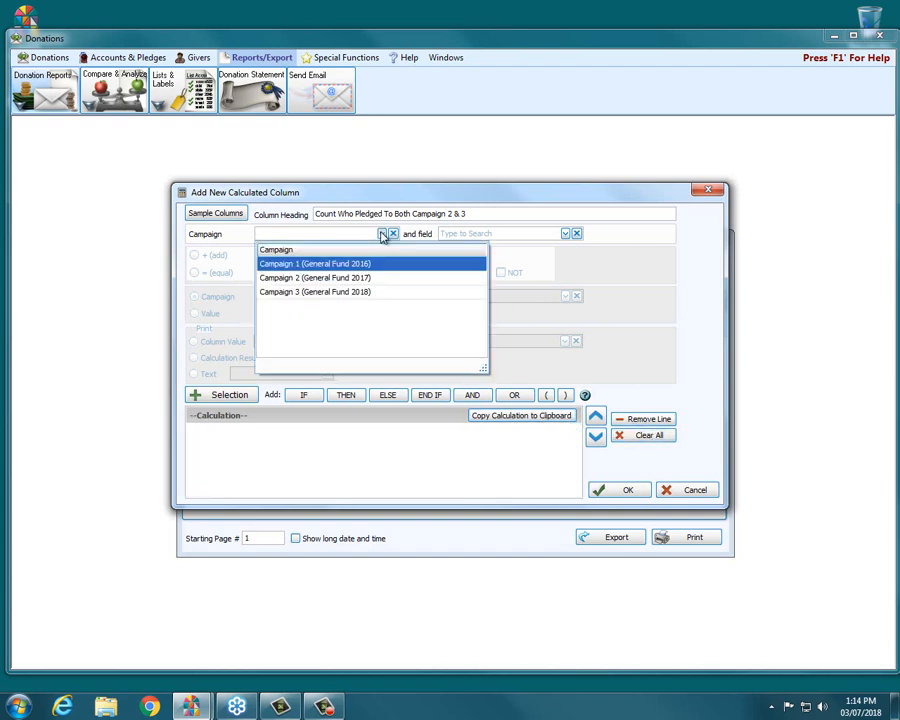
click(348, 279)
click(566, 234)
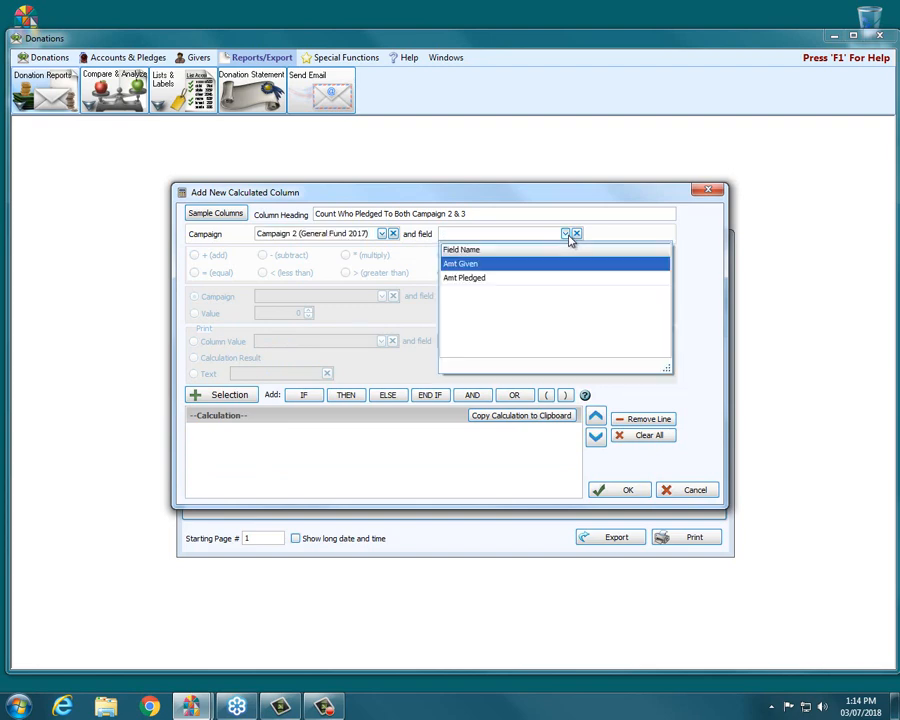
click(483, 279)
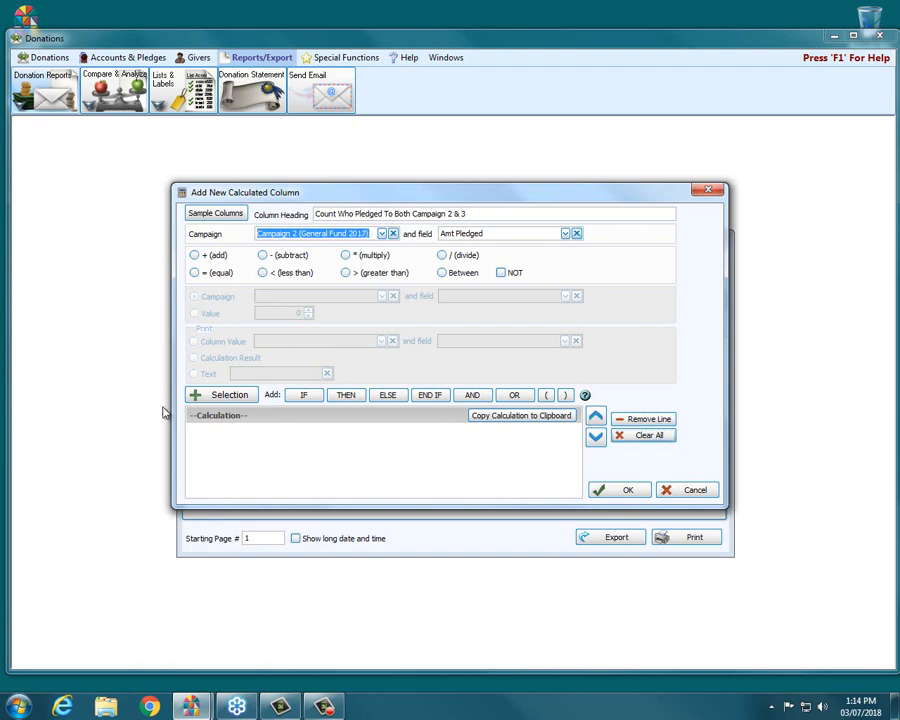
Load the sample Count Who Pledged To Both Campaign 1 & 2 again and remove its Campaign 1 : Amt Pledged > 0 line
click(226, 220)
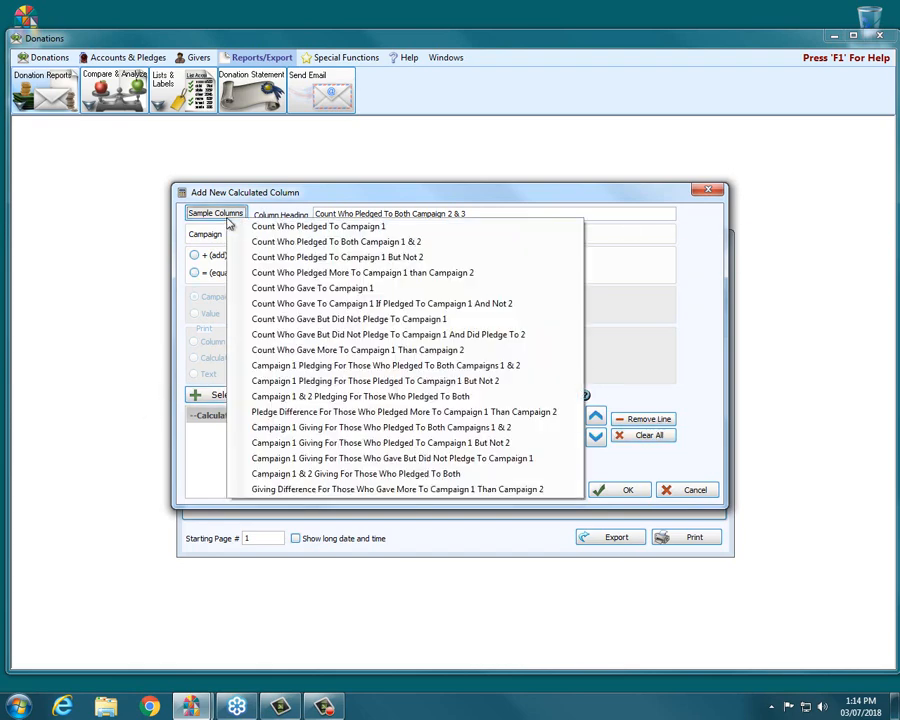
click(346, 241)
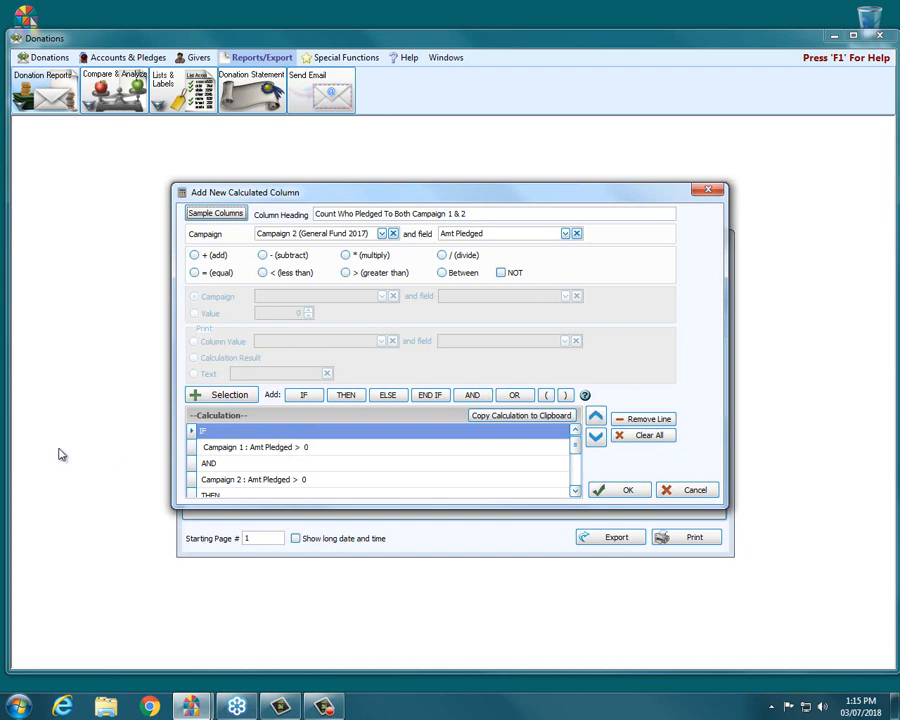
click(288, 450)
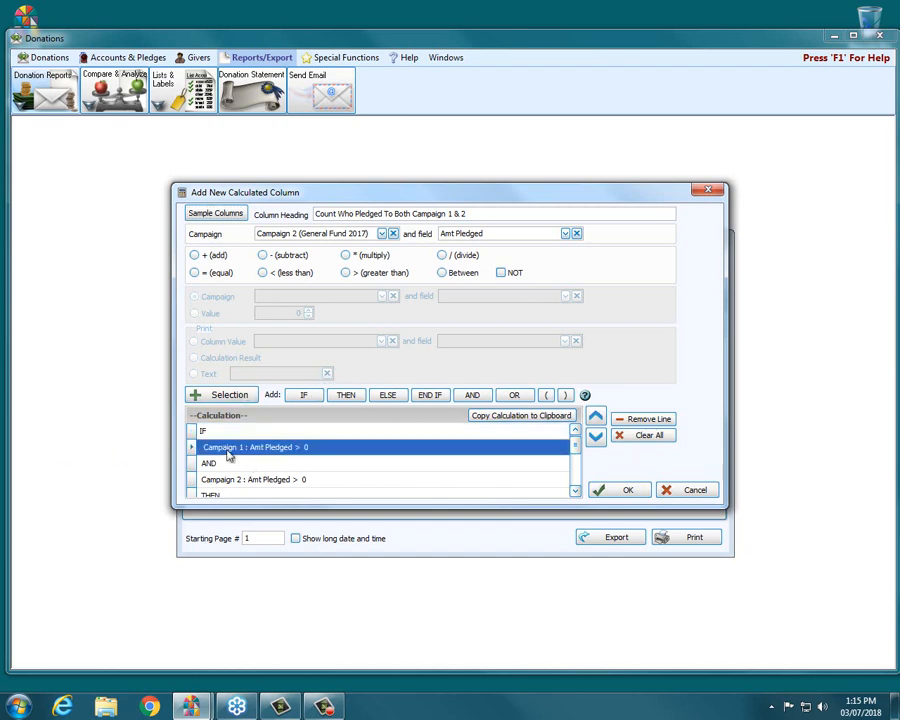
click(648, 419)
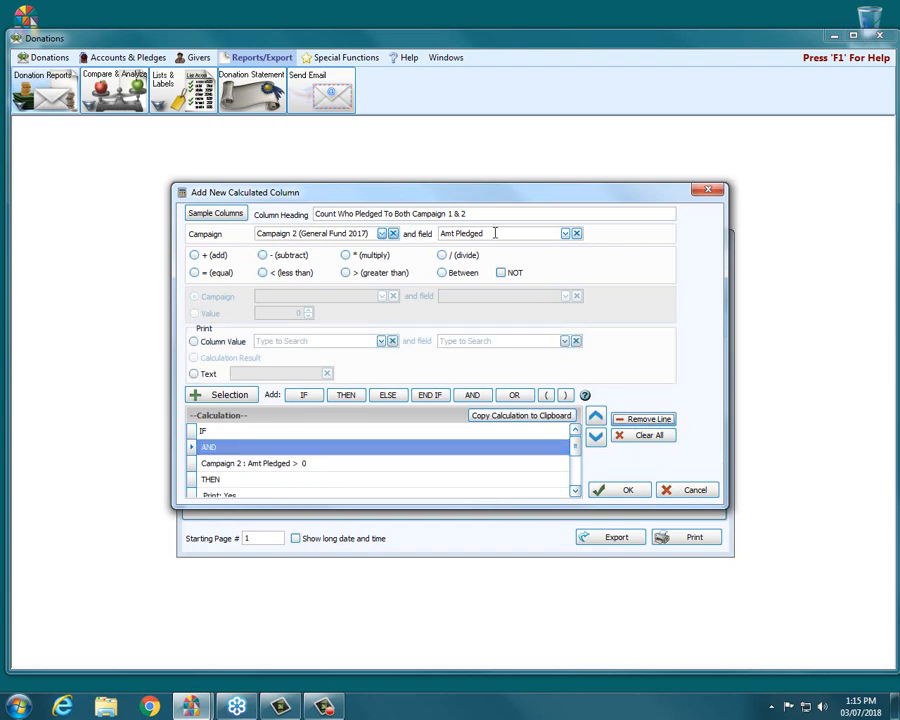
Add a calculation line requiring the Campaign 2 Amt Pledged to be greater than the value 0
click(347, 273)
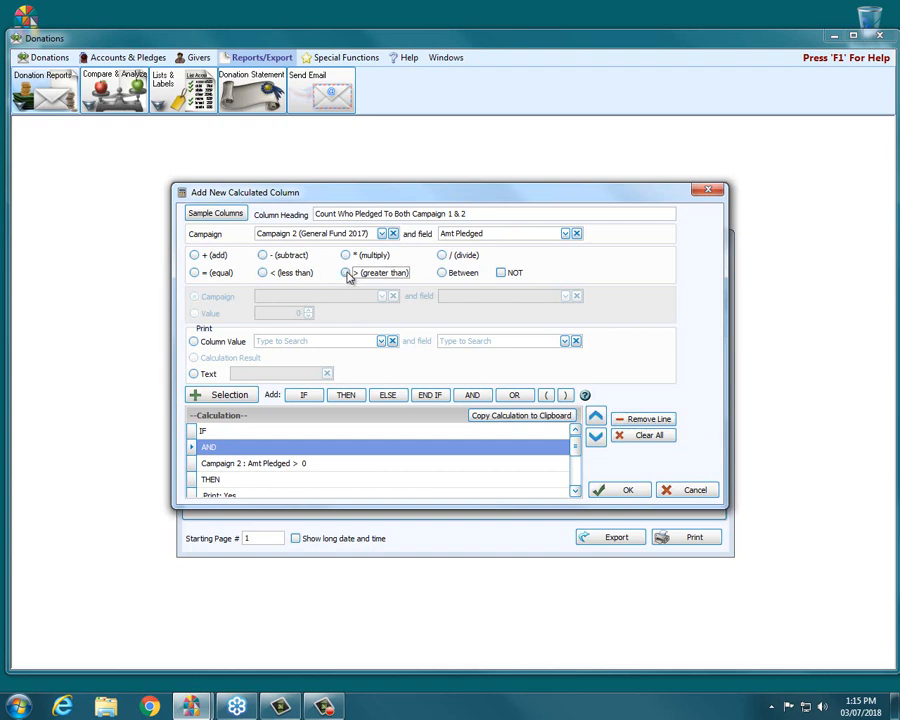
click(341, 295)
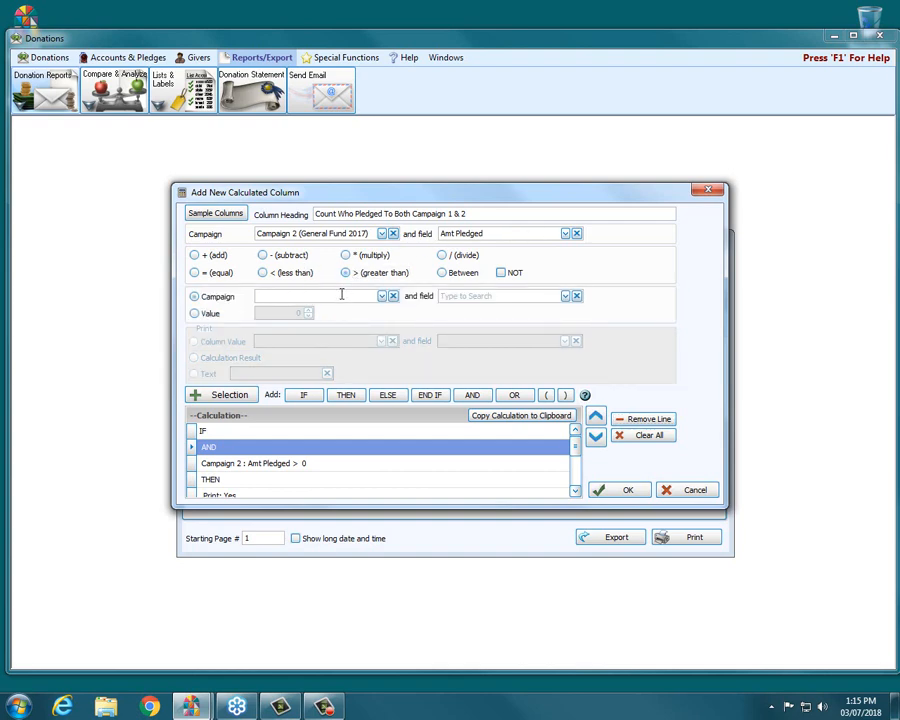
click(197, 313)
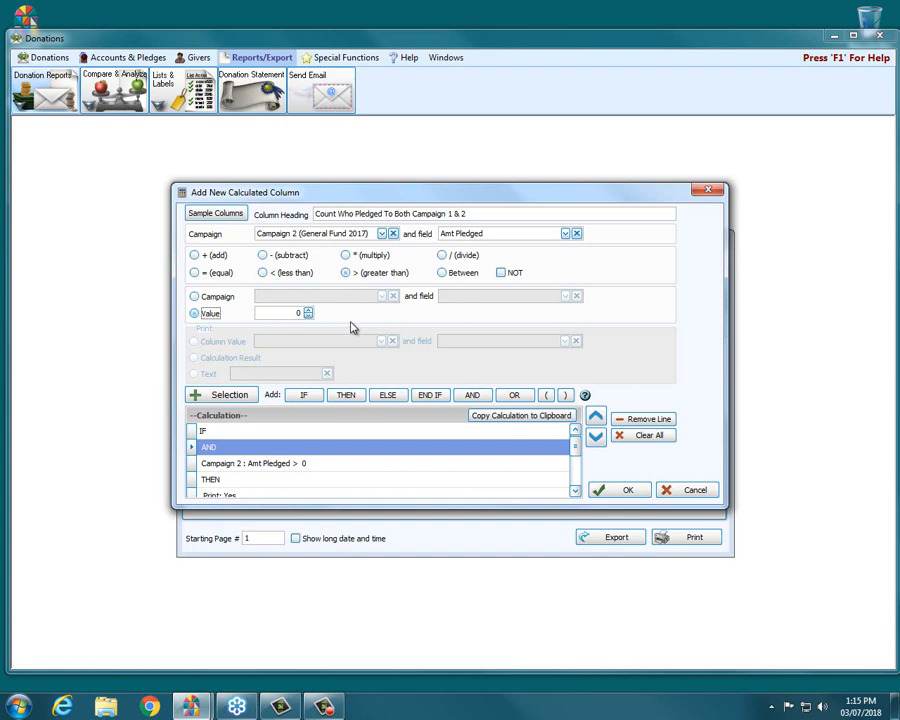
click(242, 395)
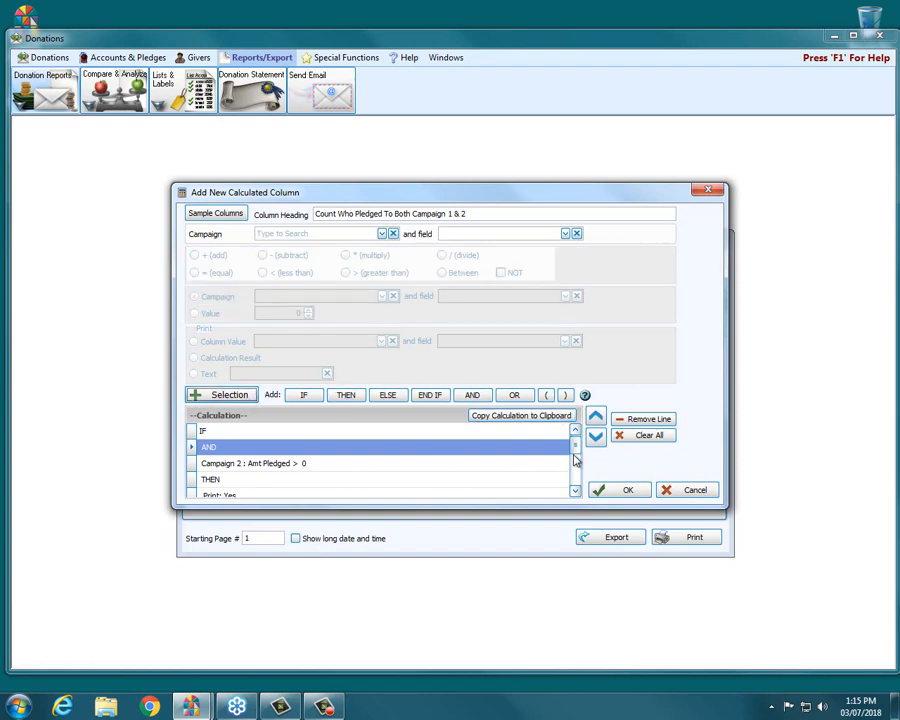
Move the newly added Campaign 2 : Amt Pledged > 0 line up to directly below IF
drag(575, 458, 575, 484)
click(383, 481)
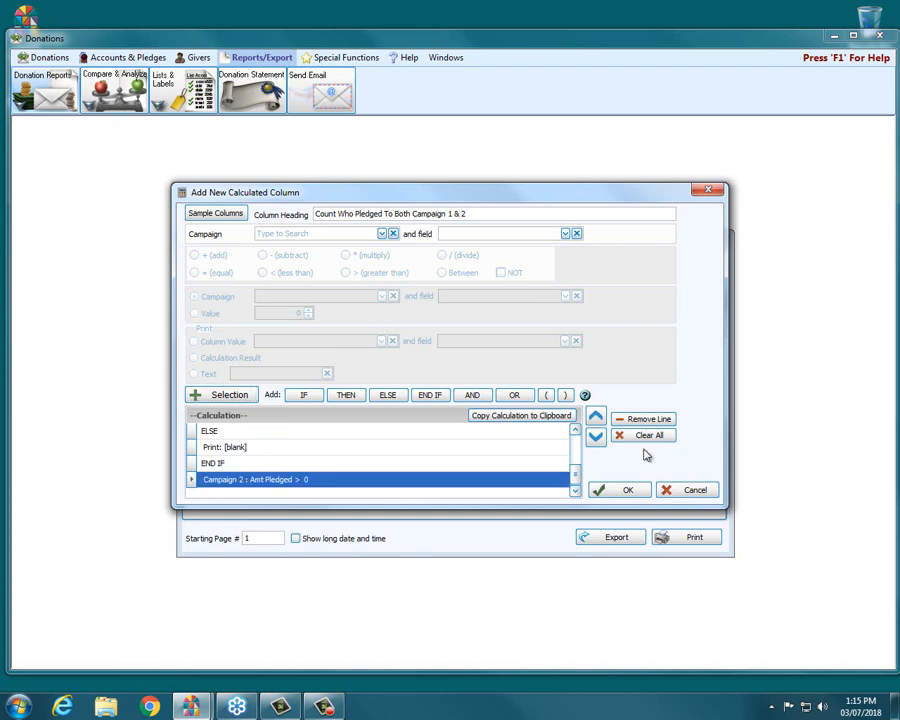
click(594, 418)
click(594, 418)
click(594, 418)
click(594, 418)
click(594, 418)
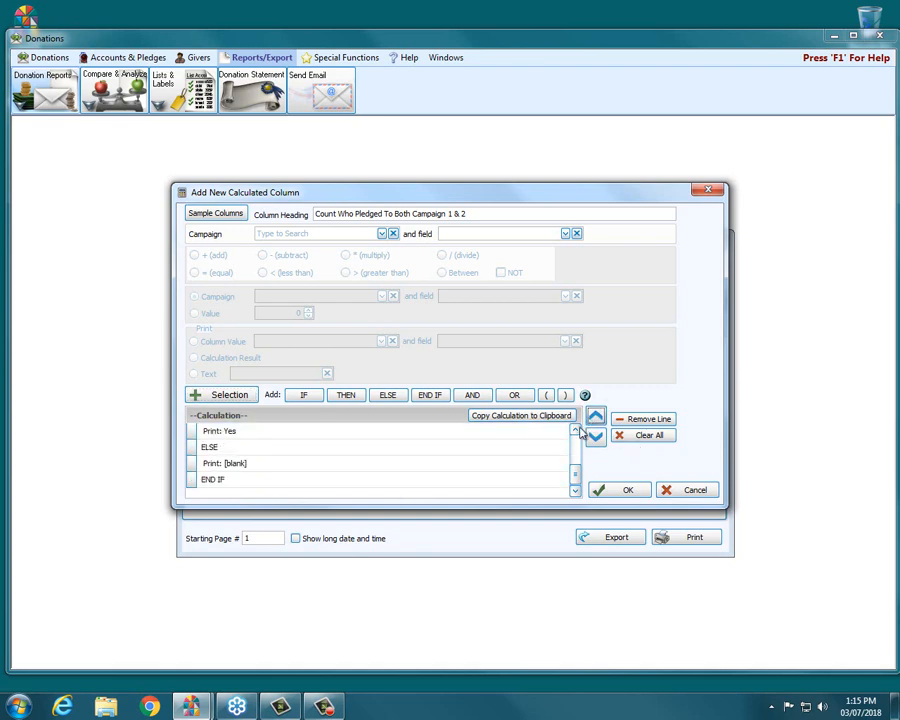
click(576, 431)
click(576, 431)
click(576, 431)
click(576, 431)
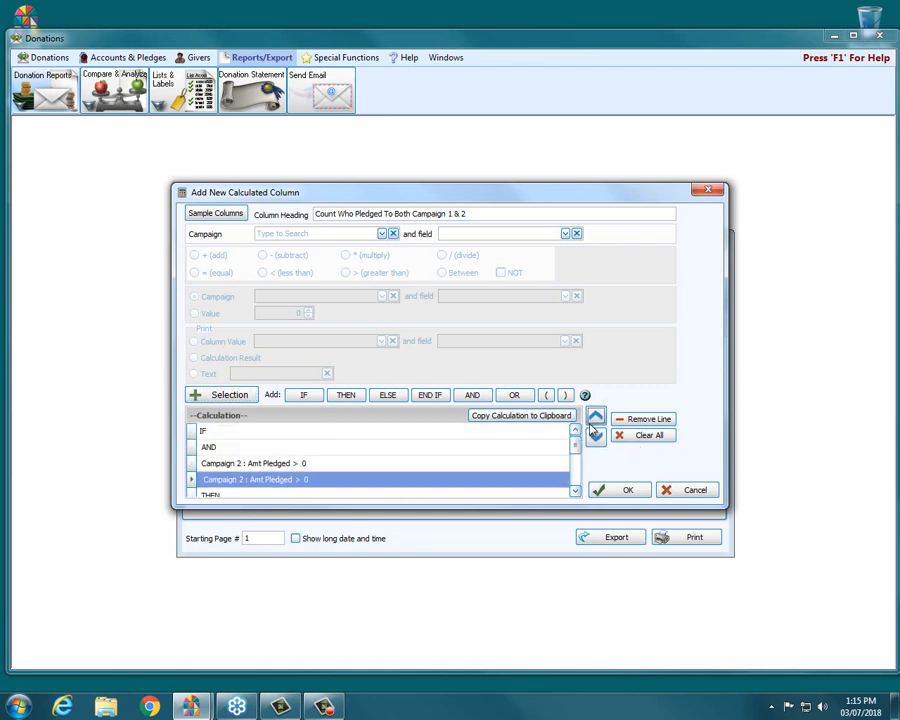
click(594, 419)
click(594, 419)
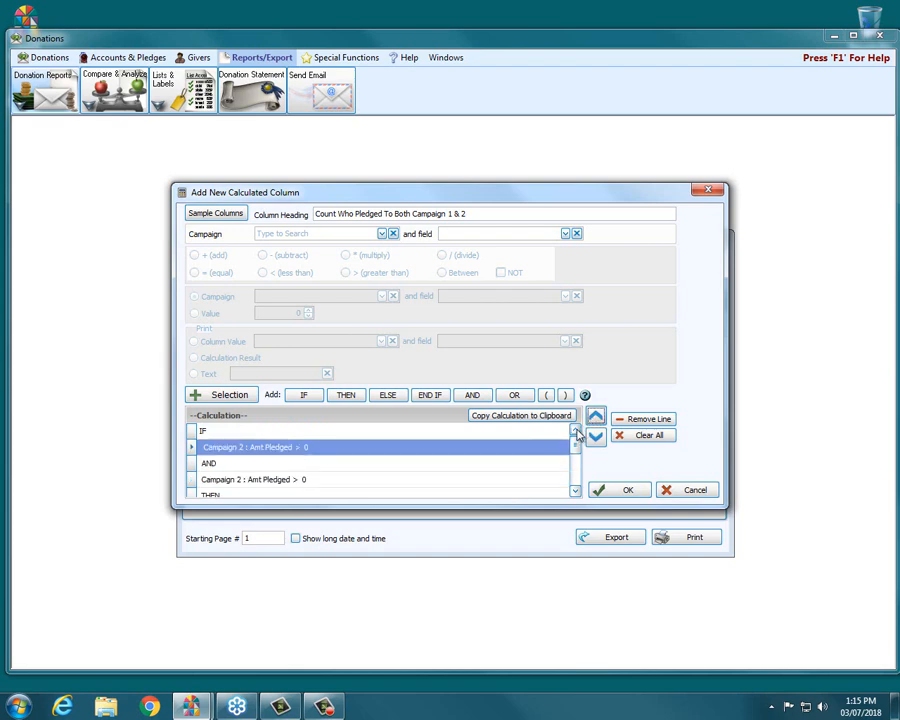
Remove the Campaign 2 : Amt Pledged > 0 line below AND, and add one requiring Campaign 3 (General Fund 2018) Amt Pledged greater than value 0
click(305, 483)
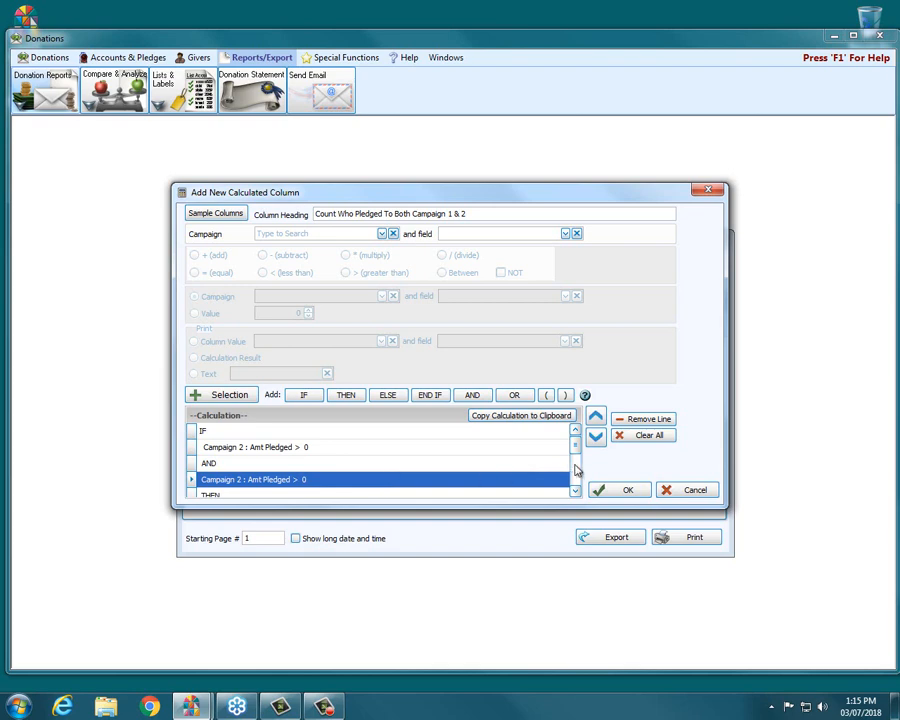
click(648, 419)
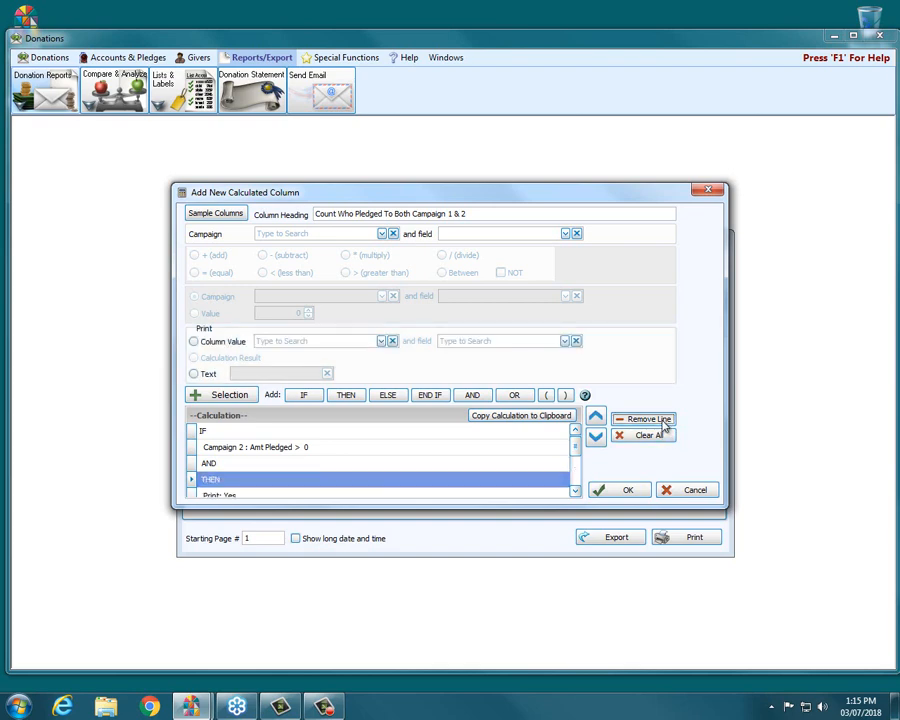
click(381, 234)
click(358, 291)
click(565, 234)
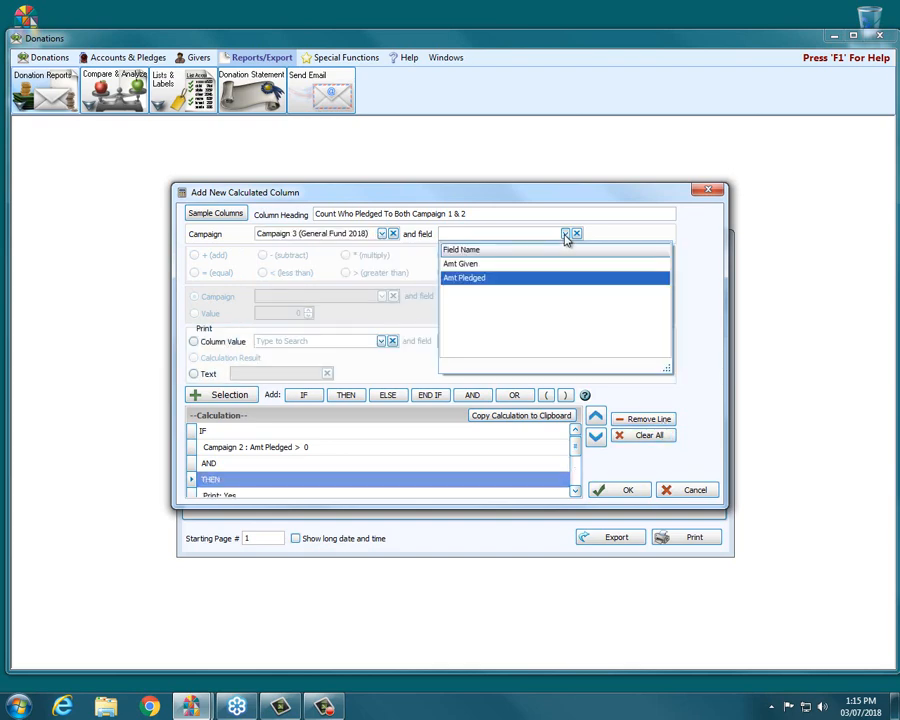
click(500, 278)
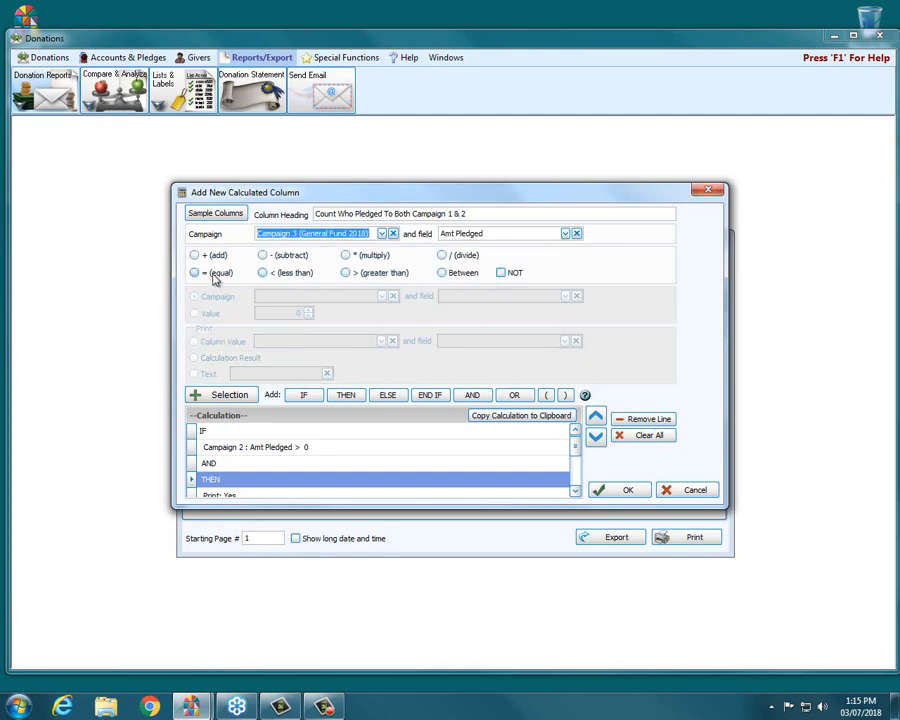
click(347, 273)
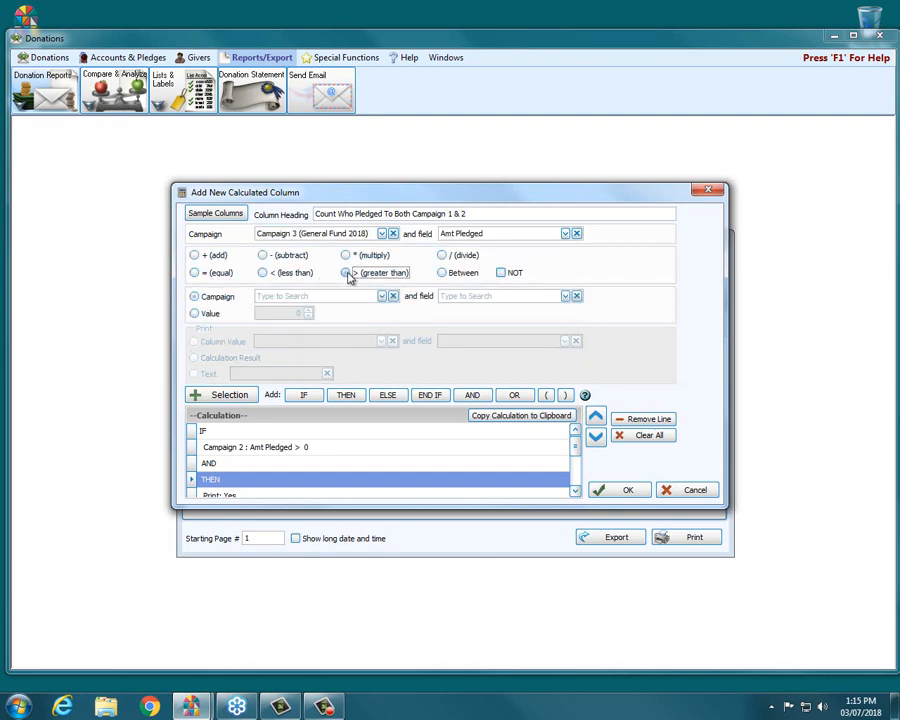
click(210, 314)
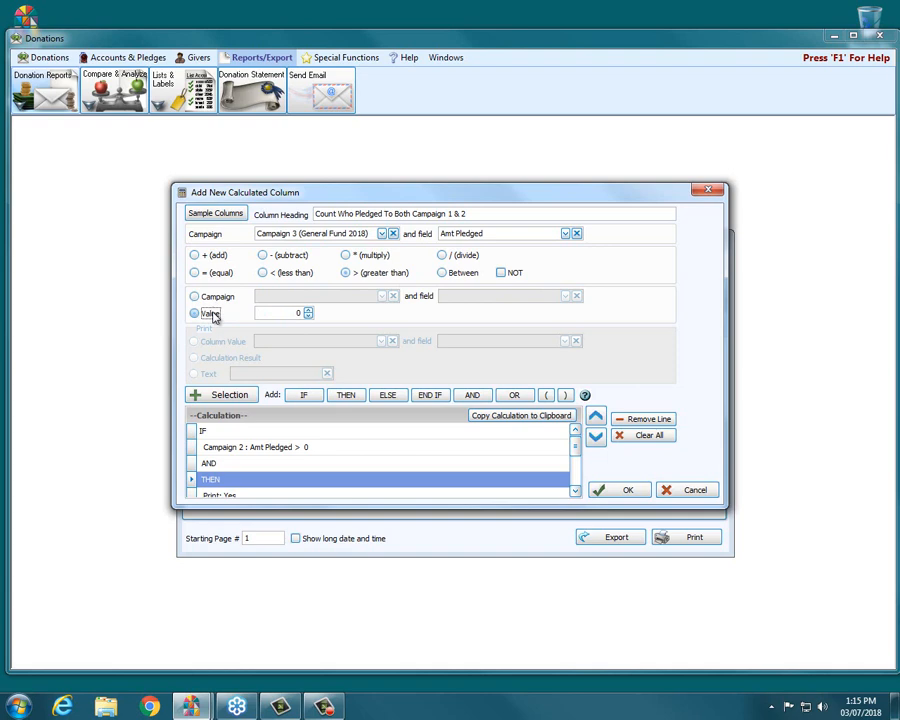
click(228, 396)
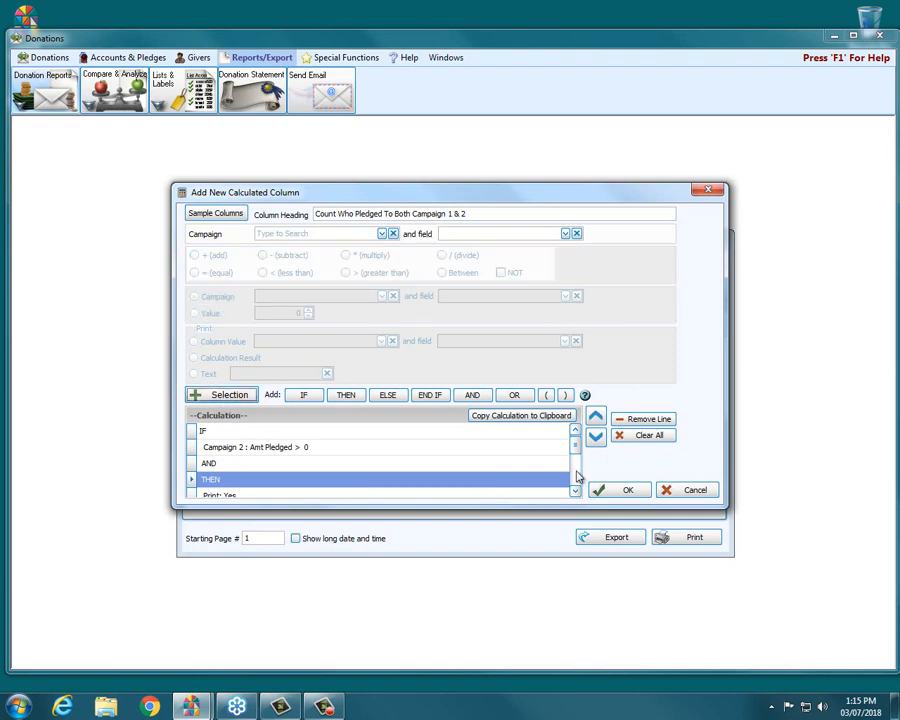
Move the Campaign 3 : Amt Pledged > 0 line up so it sits between AND and THEN
drag(576, 444, 577, 481)
click(478, 479)
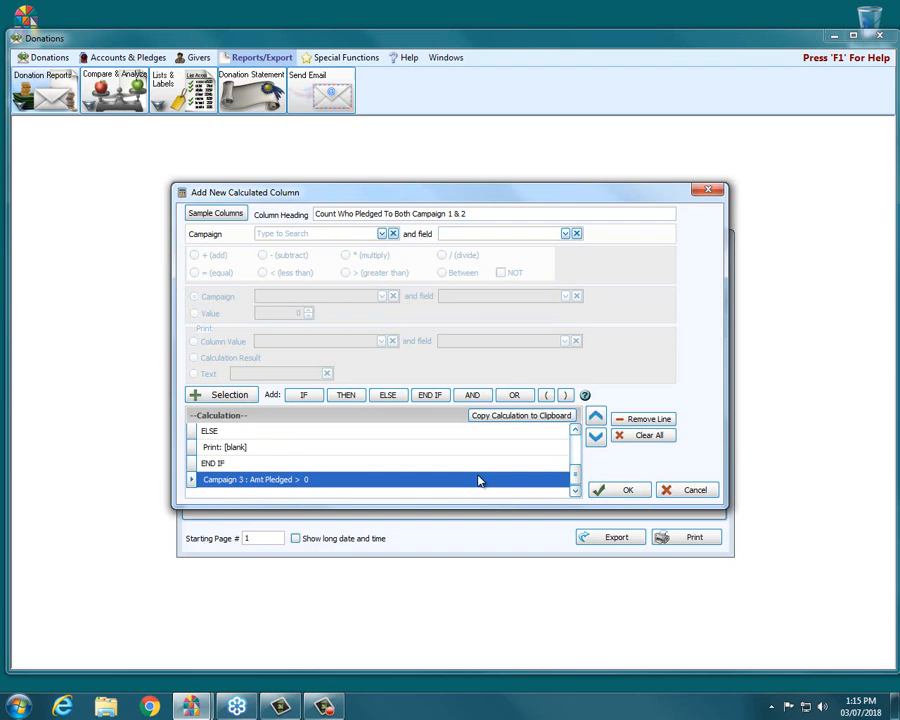
click(595, 418)
click(595, 418)
click(595, 418)
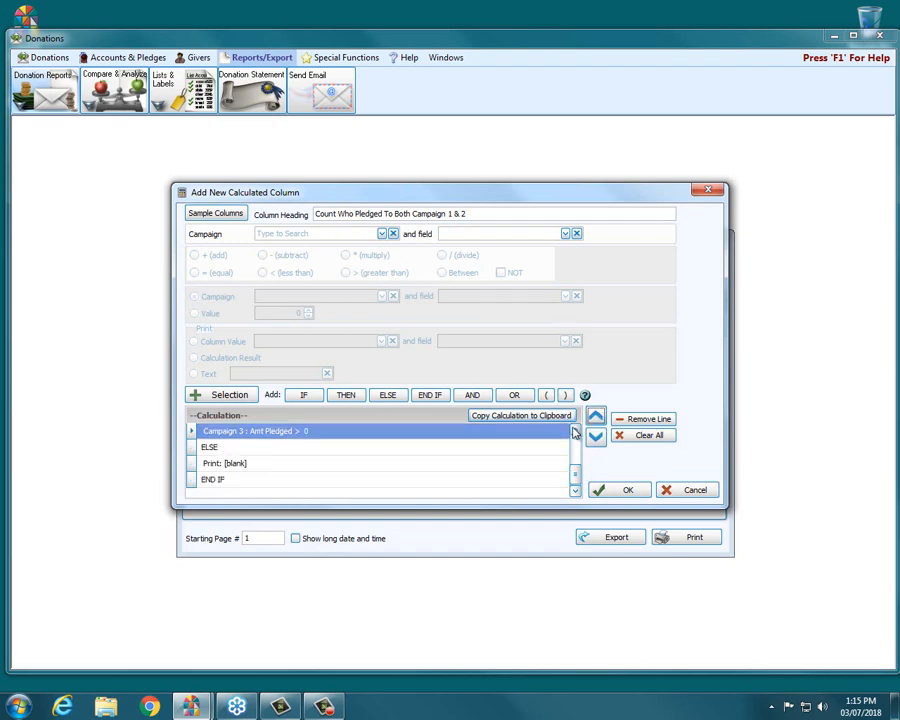
scroll(575, 432, up, 1)
click(593, 418)
click(593, 418)
click(593, 418)
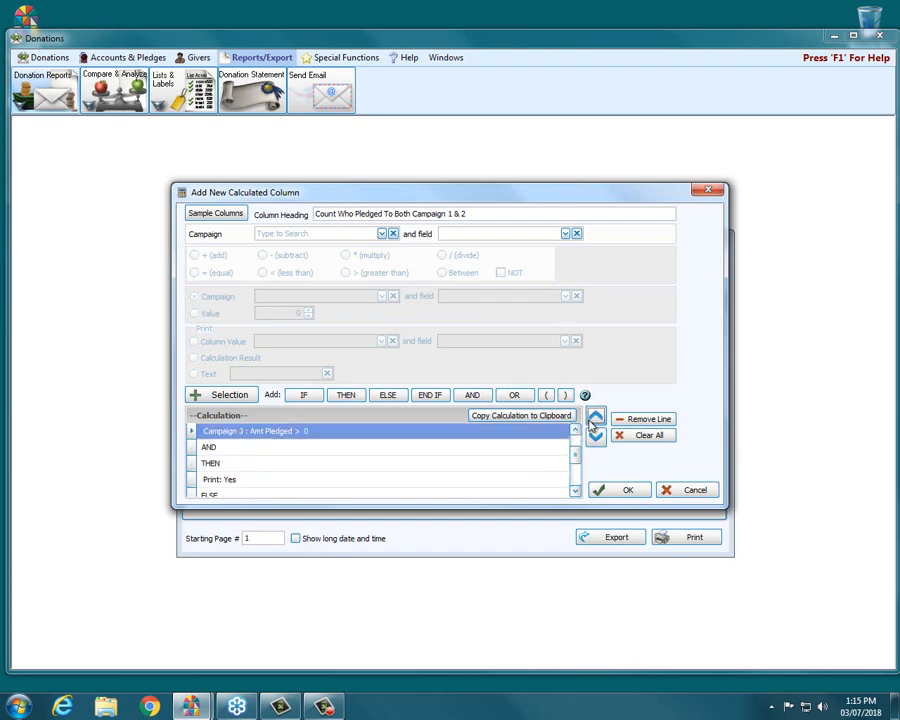
click(593, 437)
scroll(575, 434, up, 2)
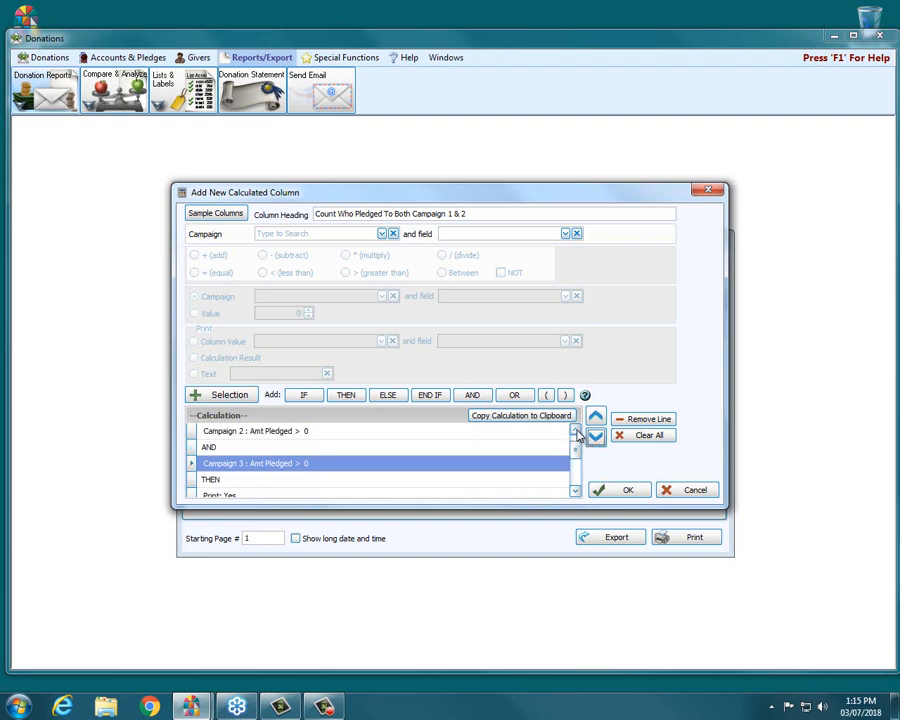
Rename the column heading to Count Who Pledged To Both Campaign 2 & 3 and save the calculated column
click(612, 495)
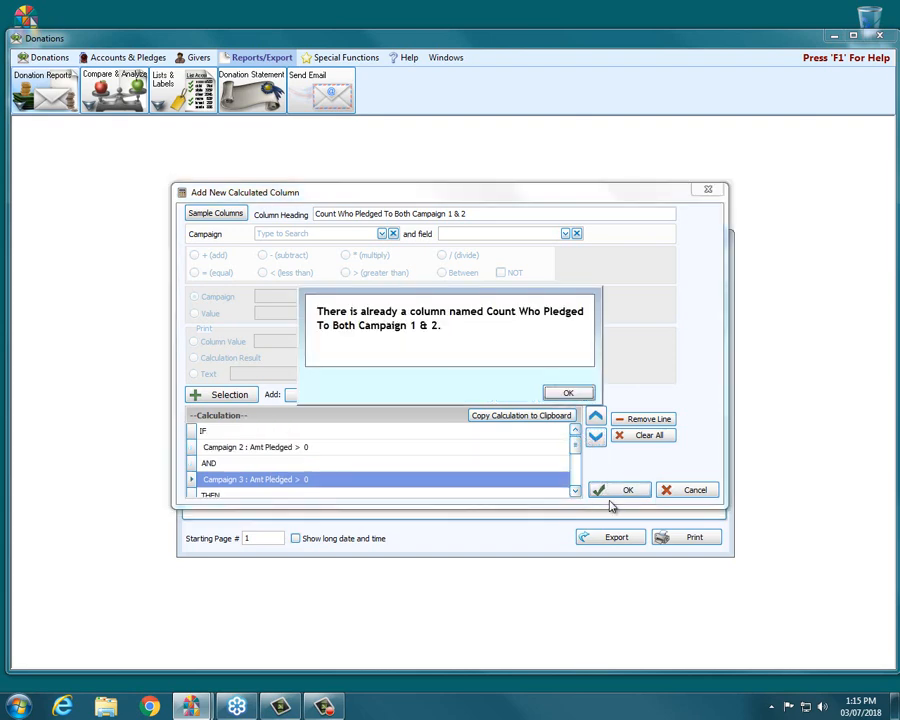
click(566, 395)
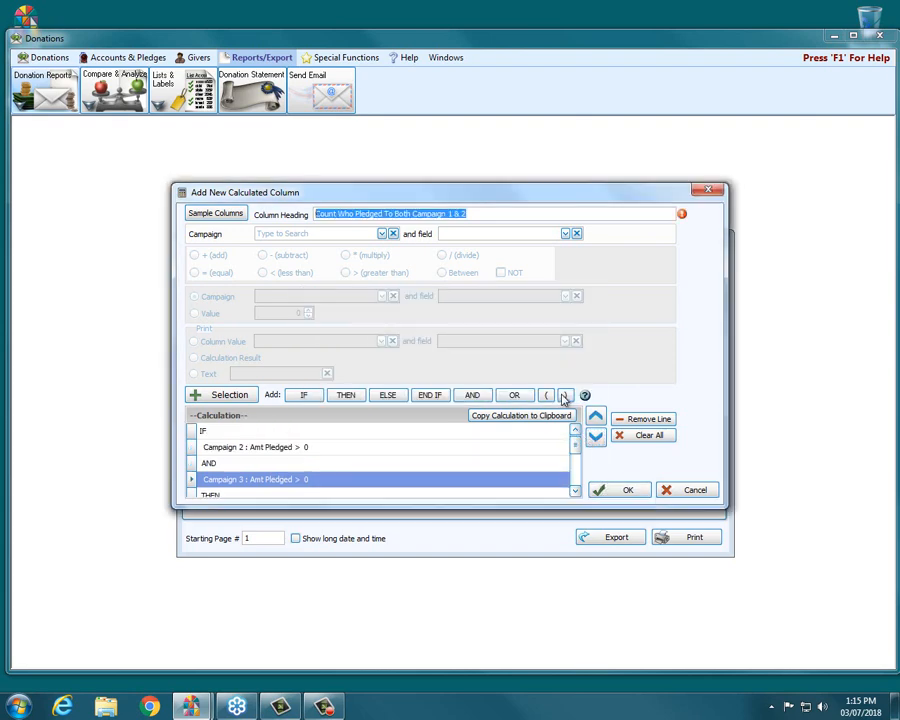
click(467, 213)
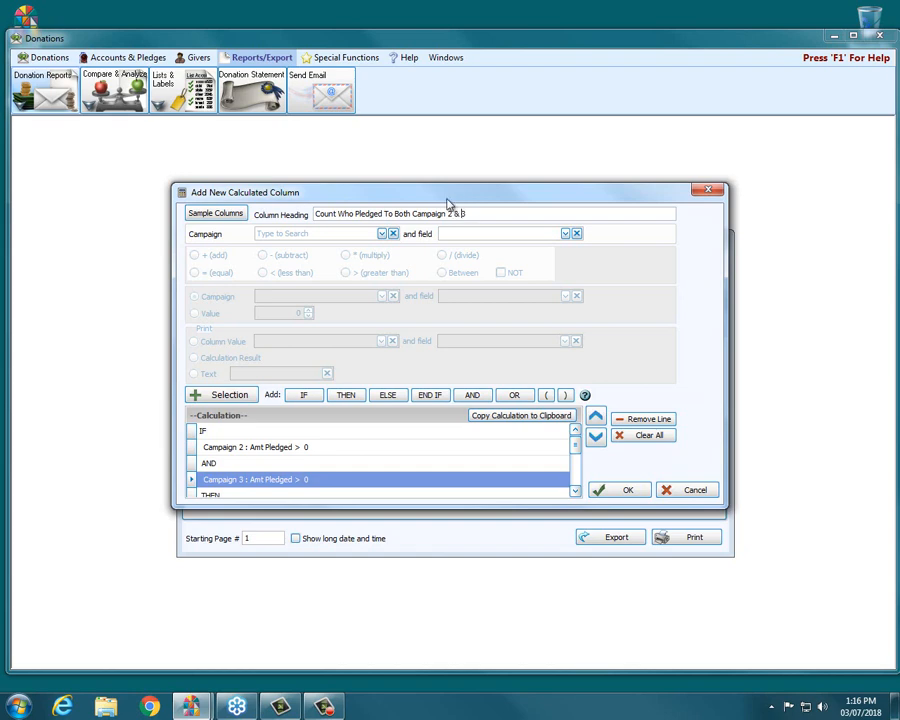
click(628, 490)
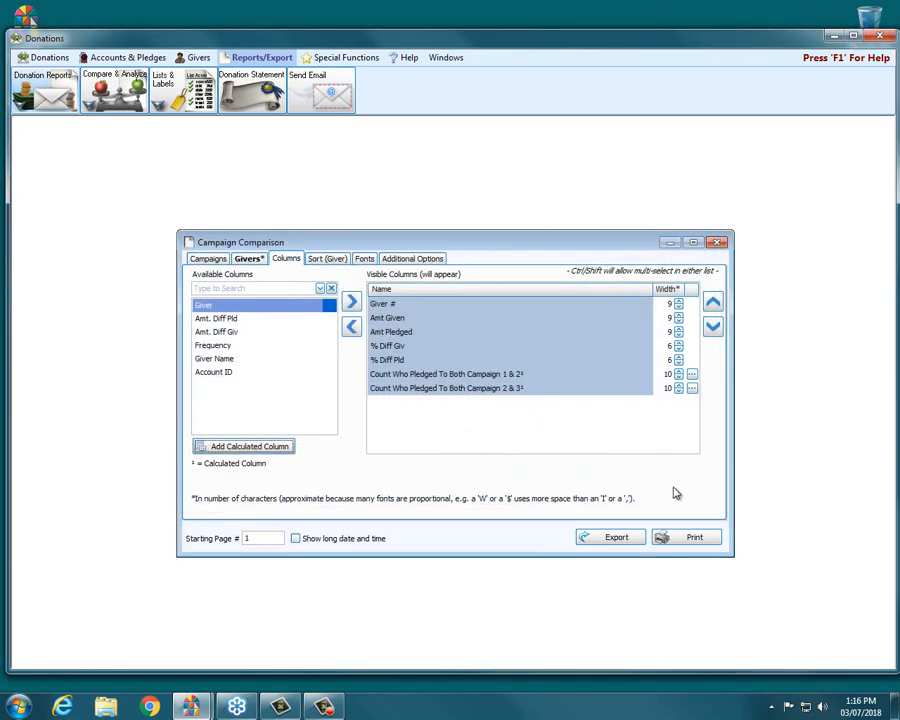
Try to preview the Campaign Comparison report and close its preview window
click(693, 539)
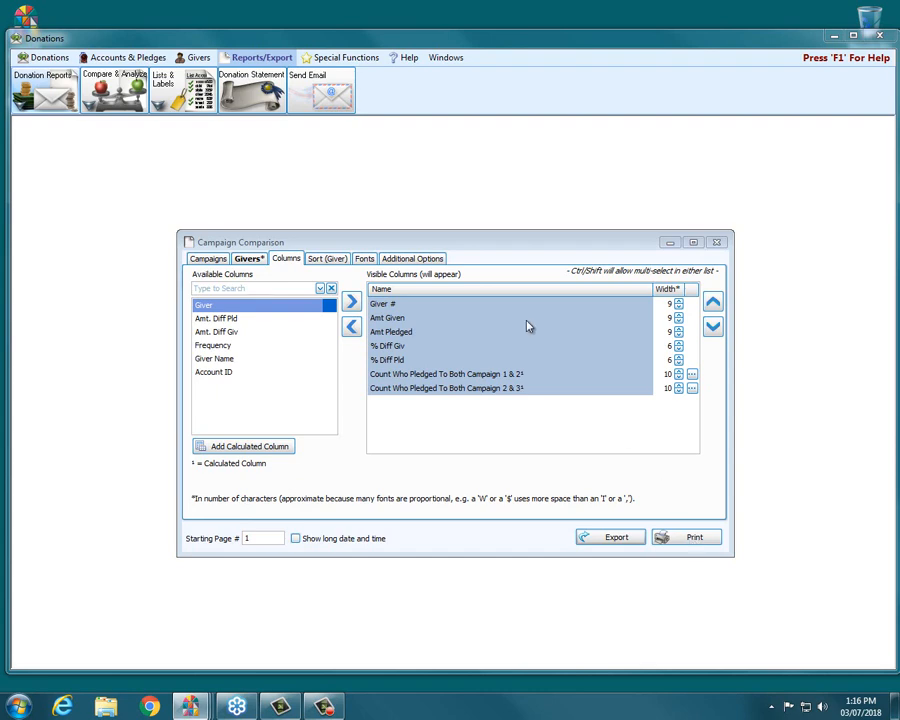
click(190, 706)
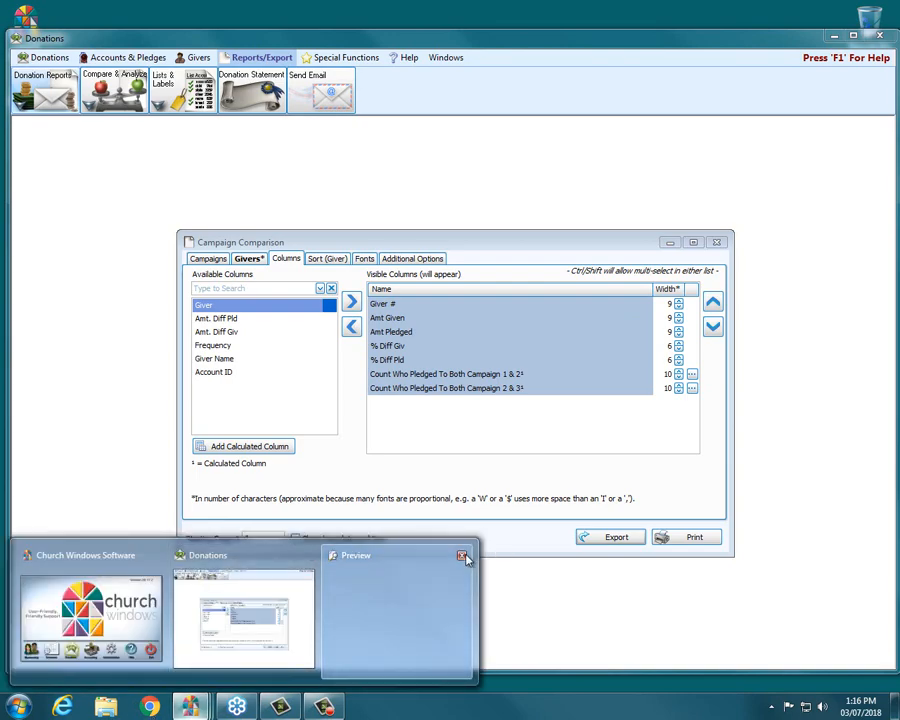
click(461, 557)
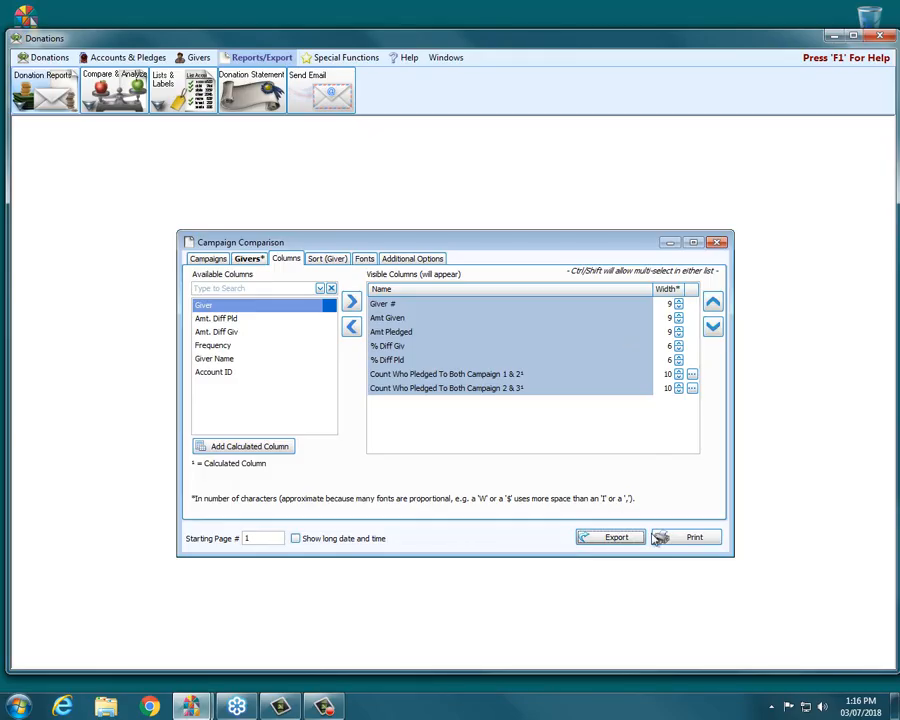
Check the campaigns selected for the report and preview it, examining the two calculated pledge columns on page 2
click(248, 258)
click(198, 261)
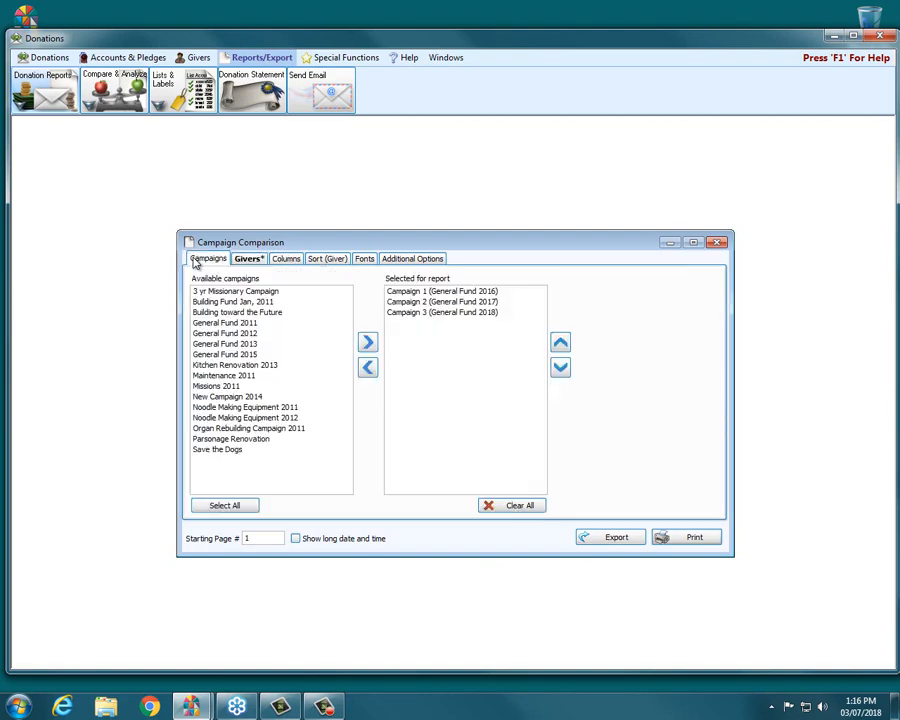
click(666, 540)
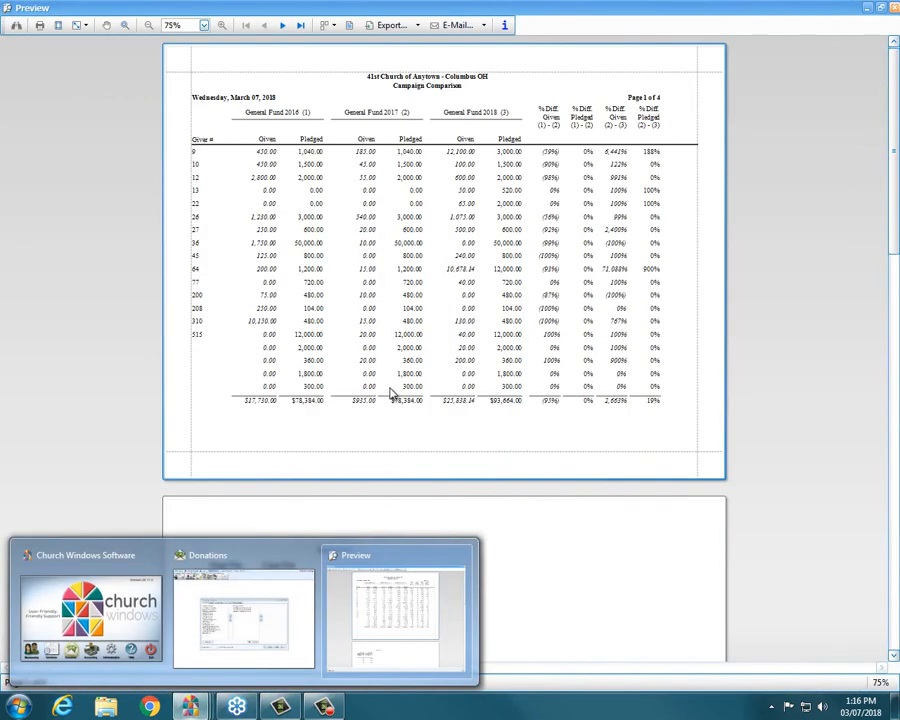
scroll(376, 430, down, 5)
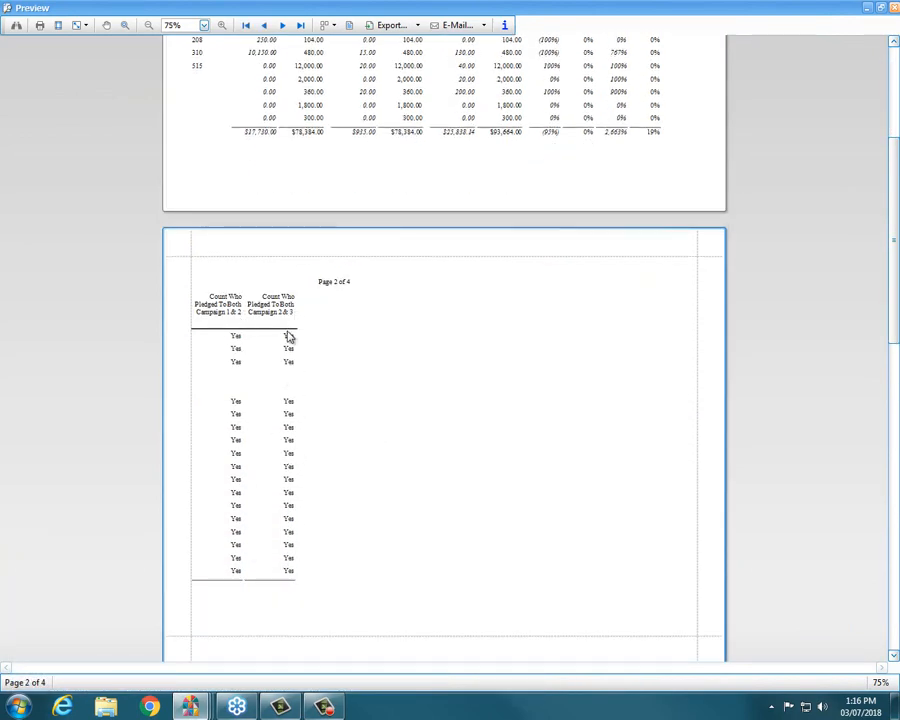
click(895, 8)
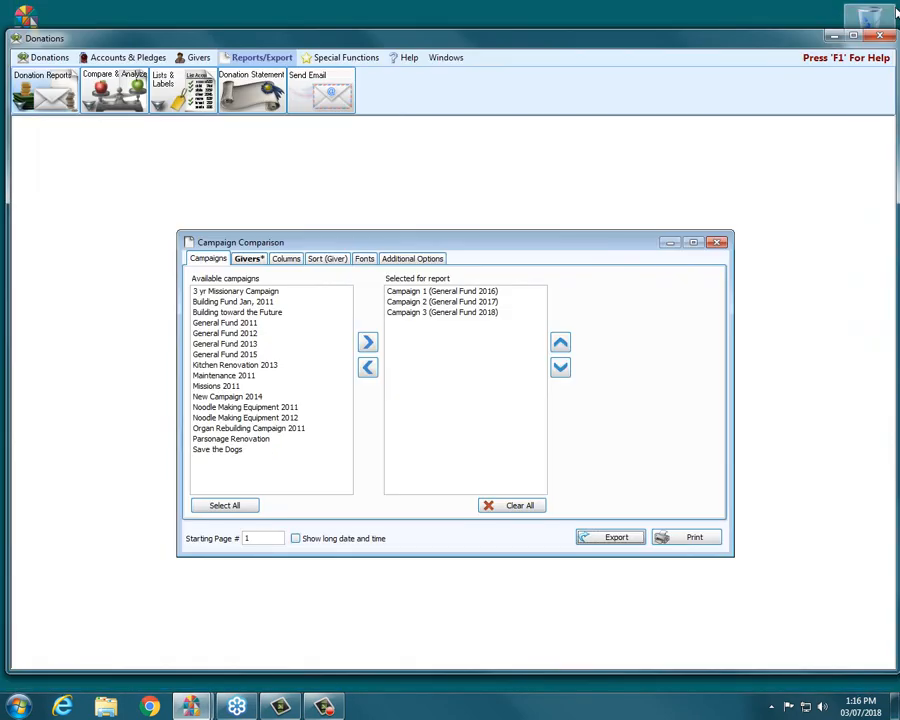
Close the Campaign Comparison setup and open the Giving Comparison report
click(718, 243)
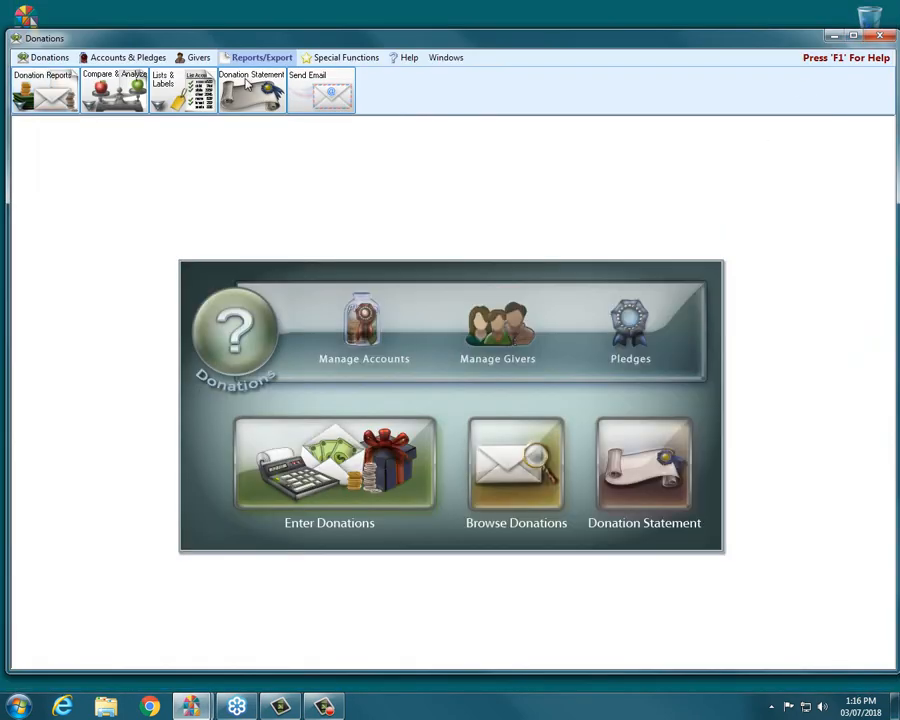
click(114, 90)
click(143, 153)
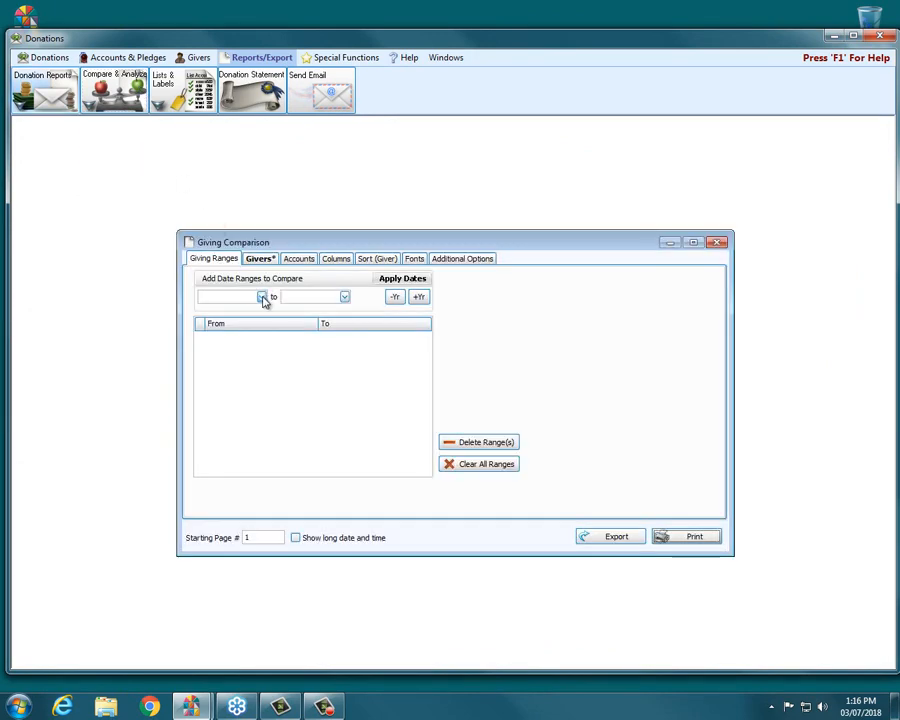
Add the date range 01/01/2018 to 01/31/2018 to the giving ranges being compared
click(261, 297)
click(262, 298)
click(261, 297)
click(212, 325)
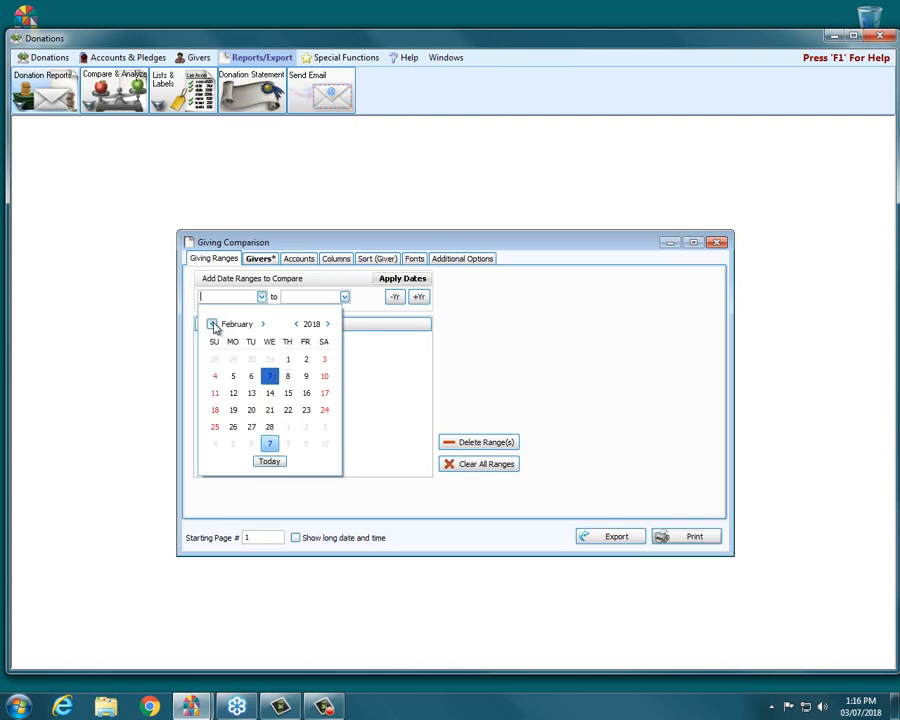
click(212, 325)
click(233, 358)
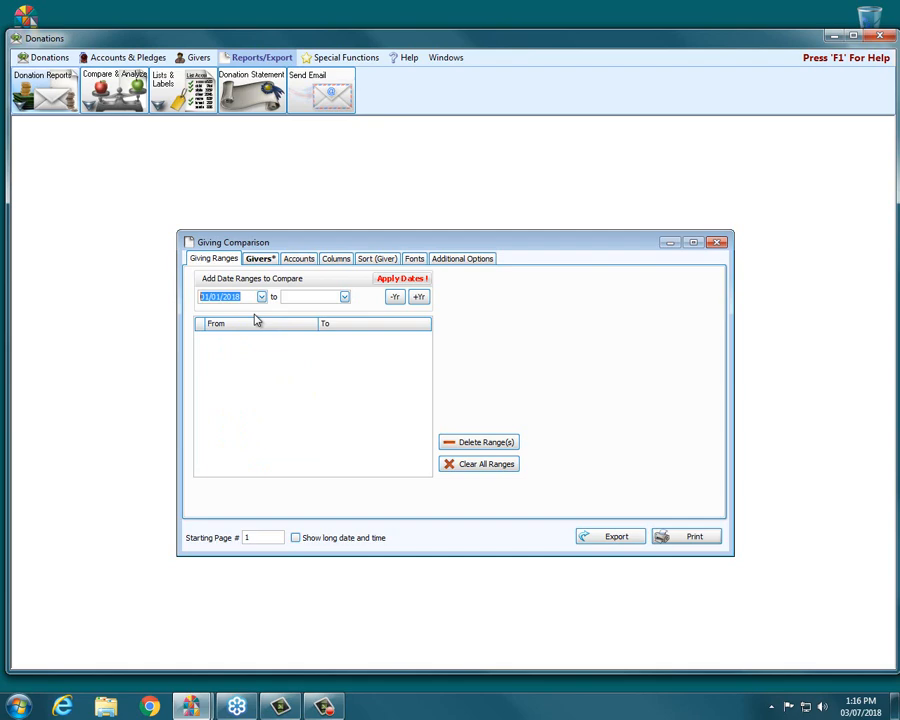
click(344, 297)
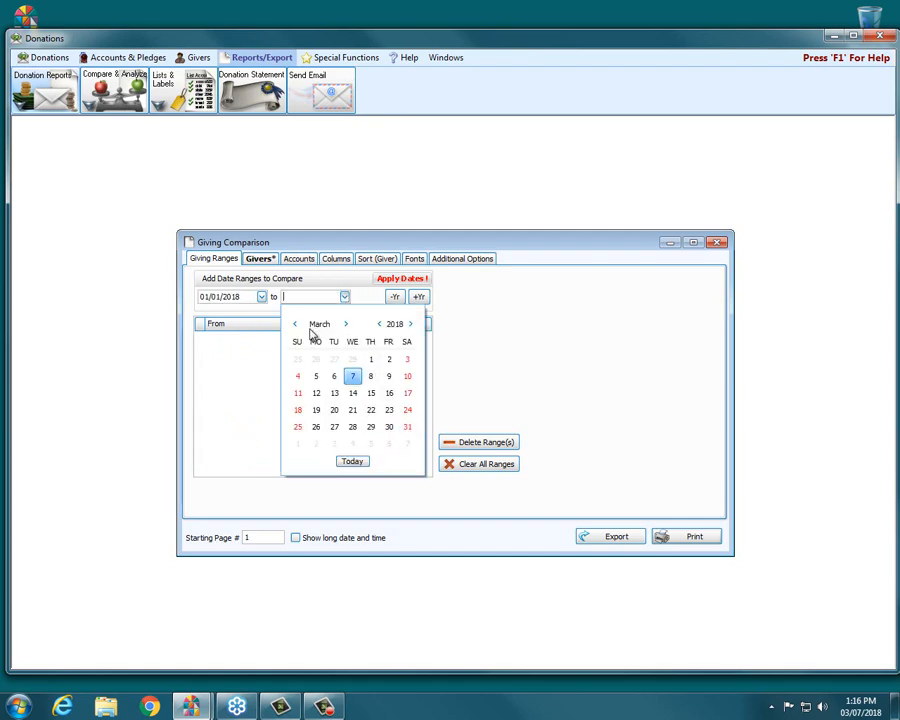
click(294, 325)
click(294, 325)
click(350, 426)
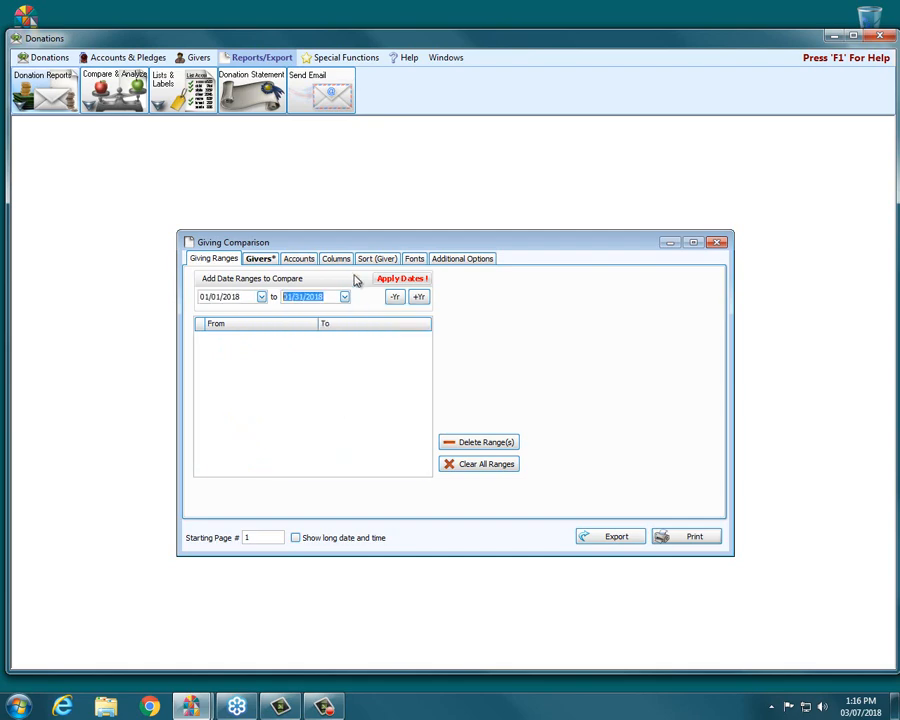
click(420, 281)
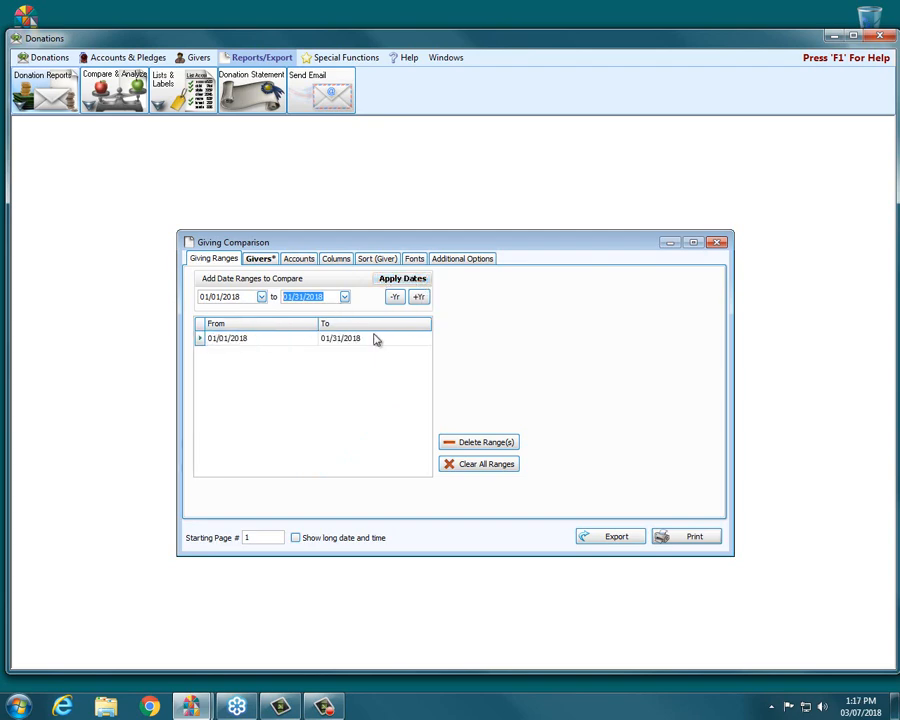
Add a second comparison range from 01/01/2017 to 01/31/2017
click(261, 297)
click(294, 321)
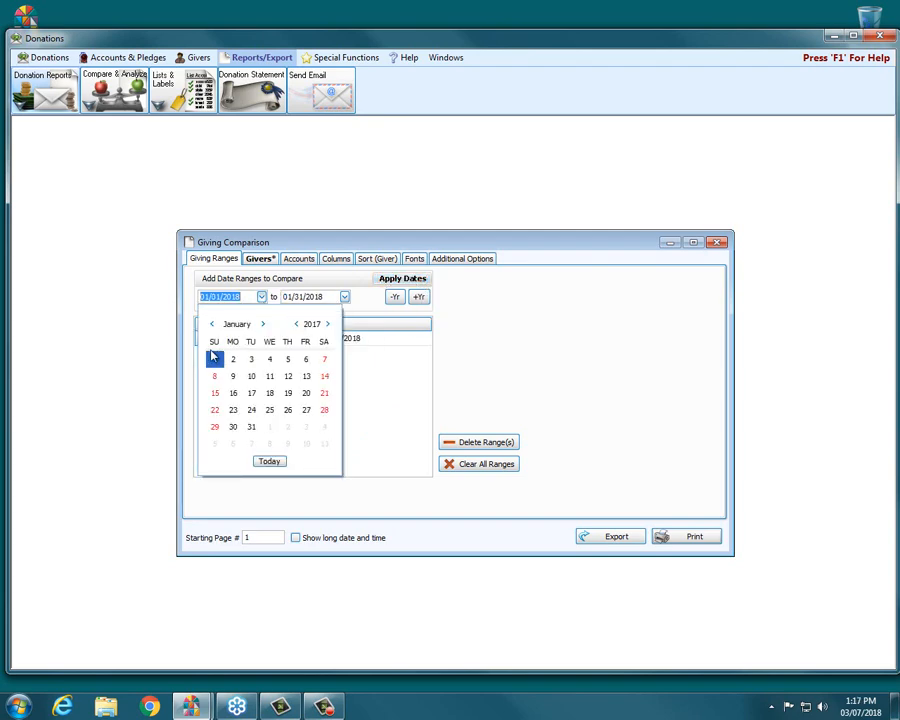
click(215, 356)
click(344, 297)
click(379, 324)
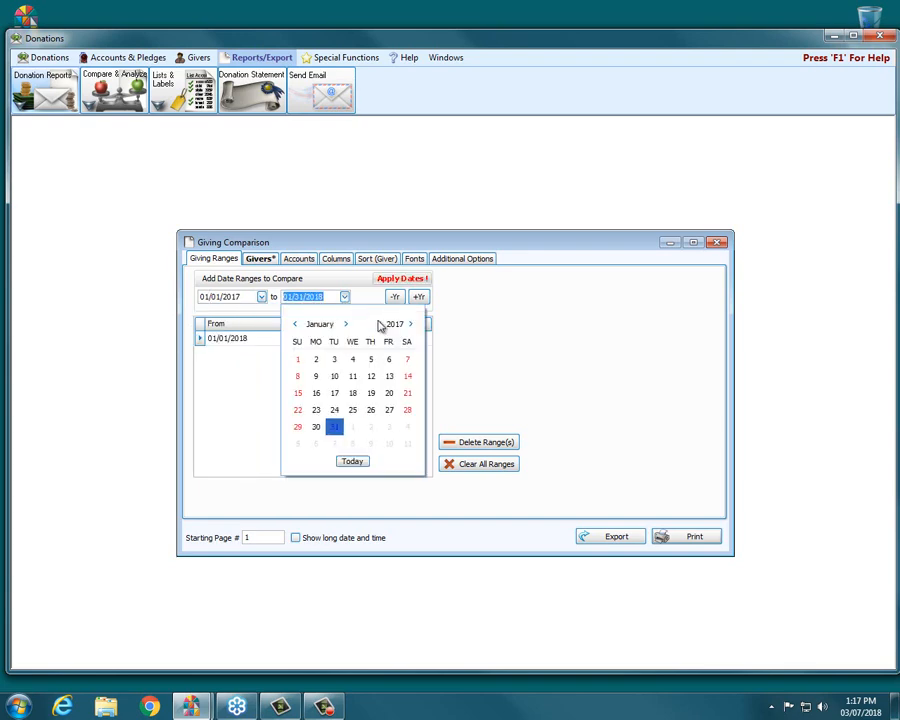
click(334, 427)
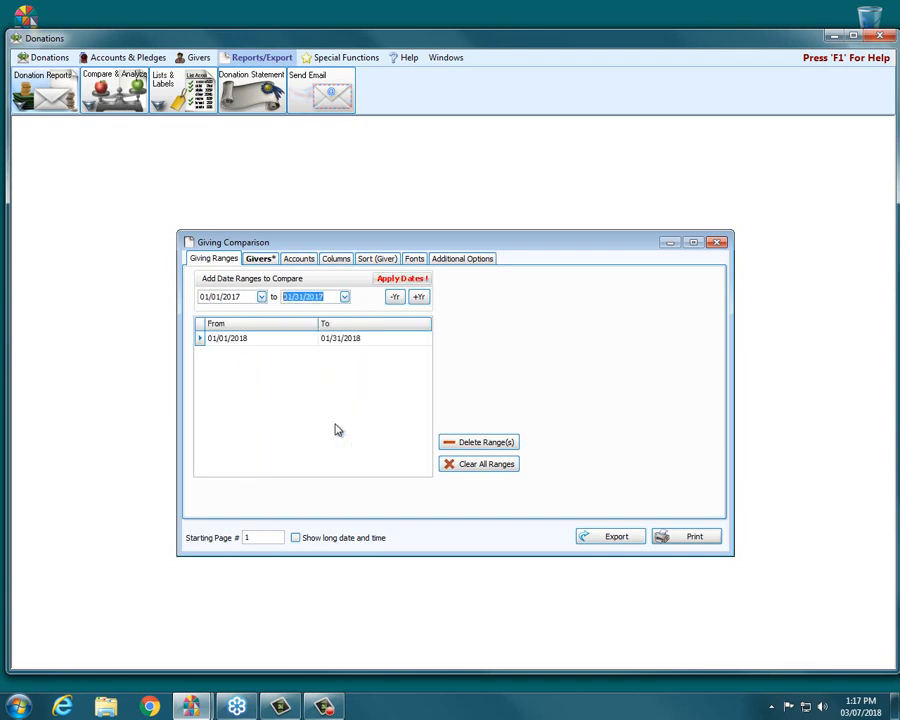
click(415, 282)
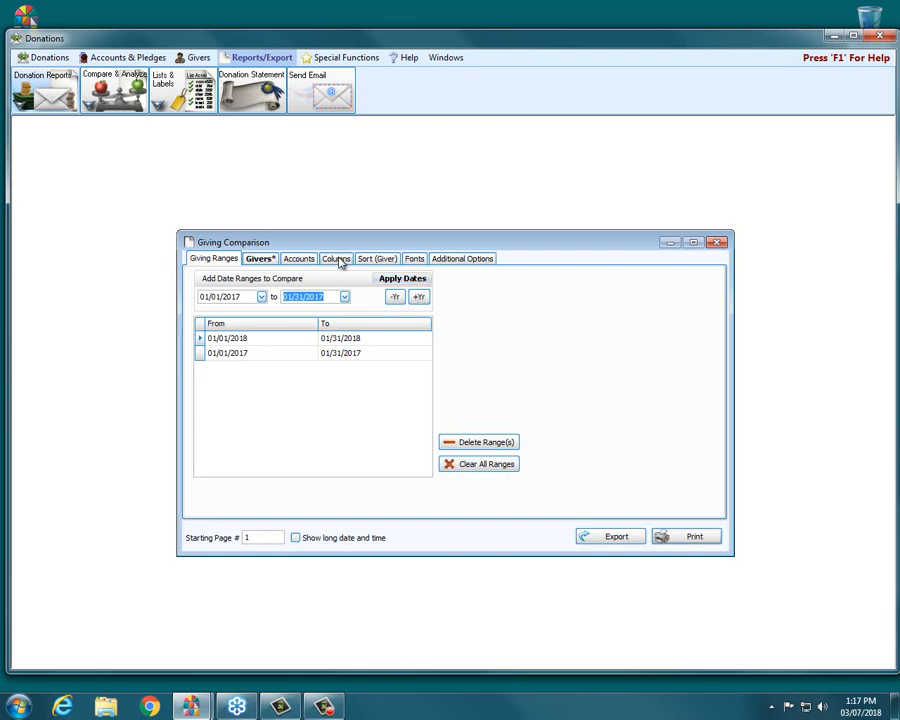
Review the visible columns of the Giving Comparison and preview the report
click(338, 262)
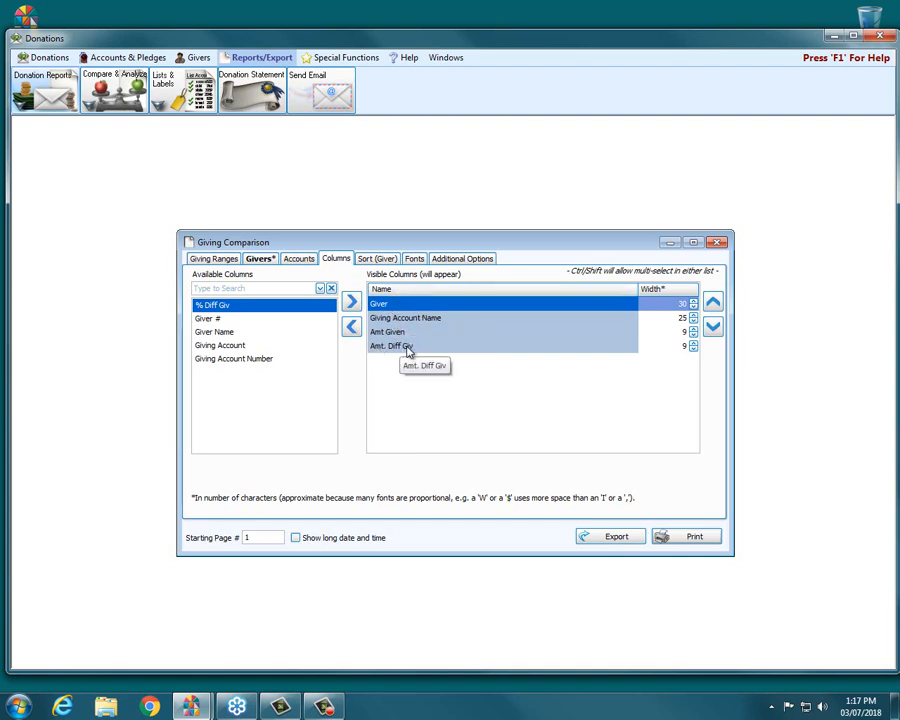
click(683, 541)
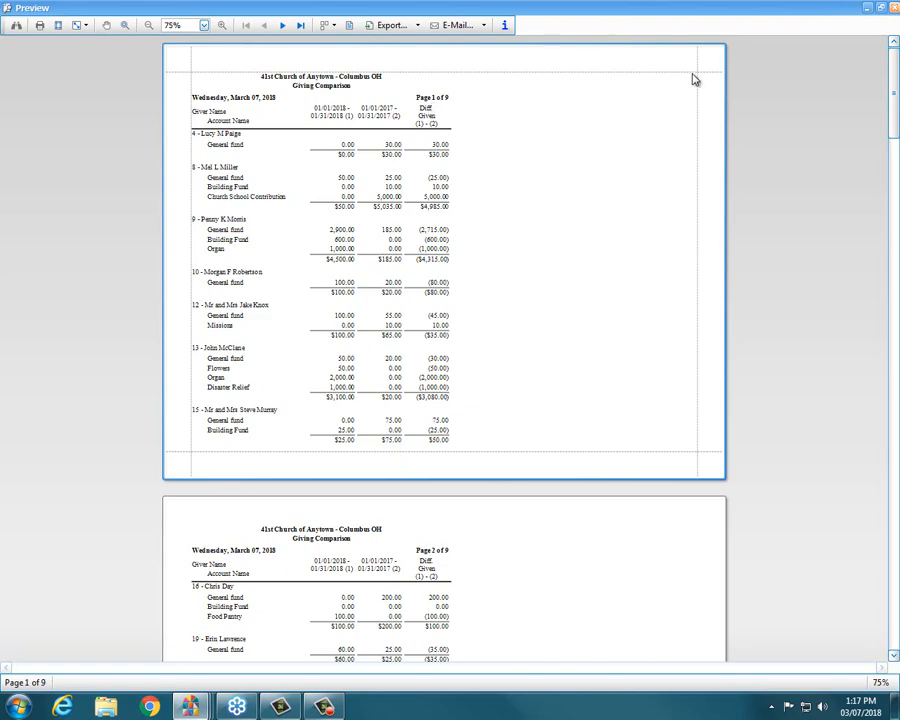
Close the report preview and clear all date ranges from the Giving Comparison
click(895, 8)
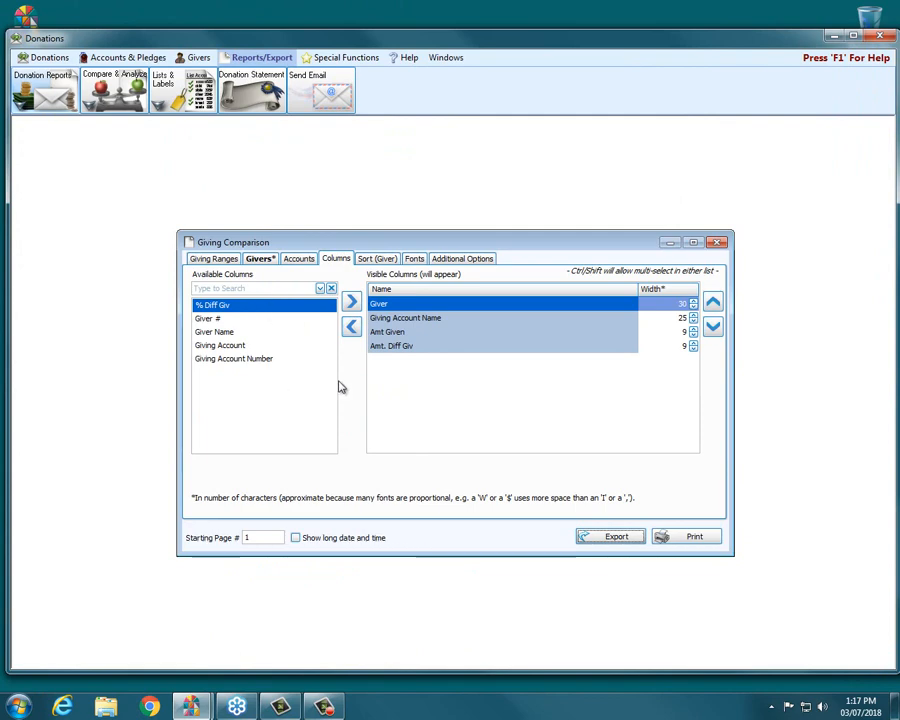
click(215, 259)
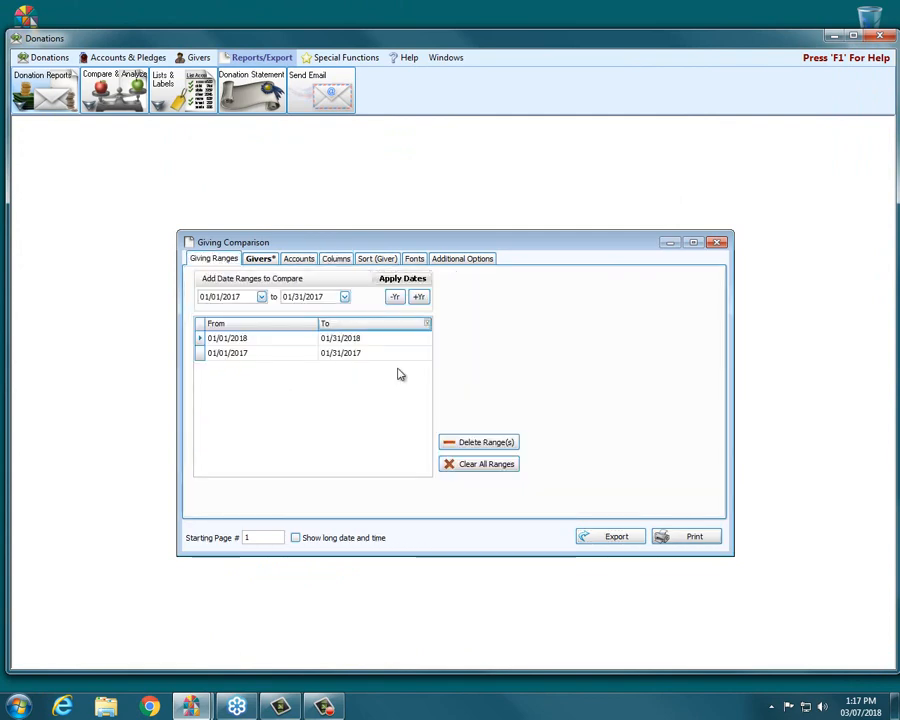
click(484, 465)
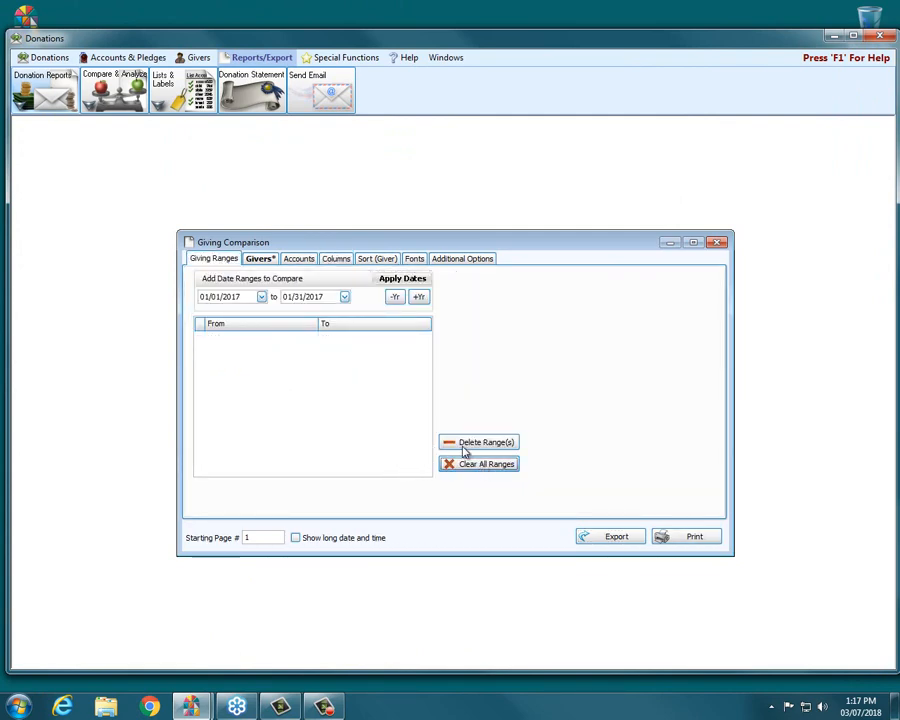
Add the full-year range 01/01/2017 to 12/31/2017 to the giving ranges being compared
click(344, 297)
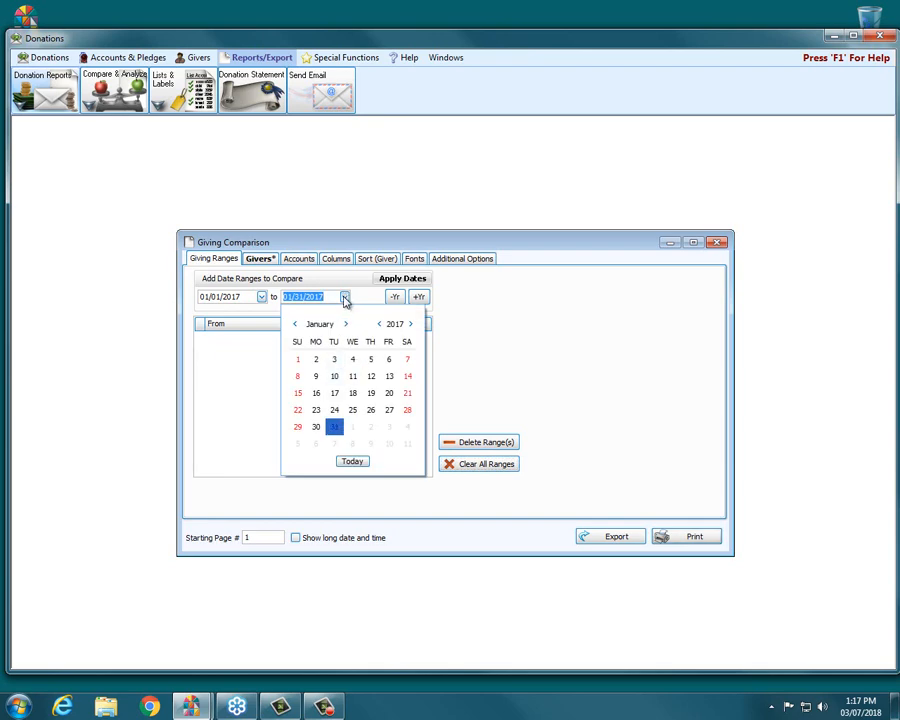
click(294, 324)
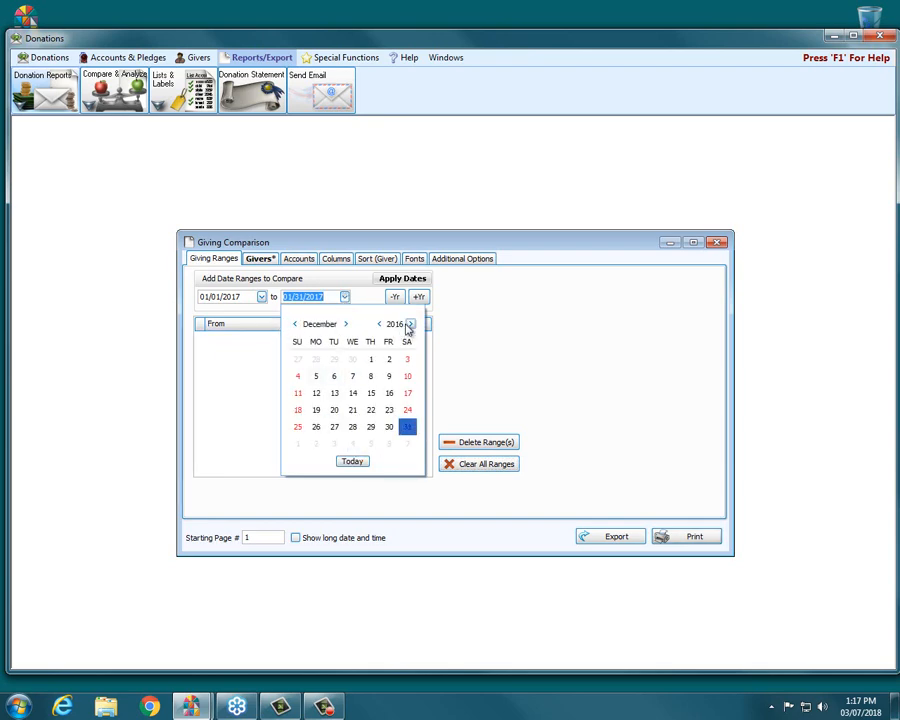
click(409, 324)
click(303, 448)
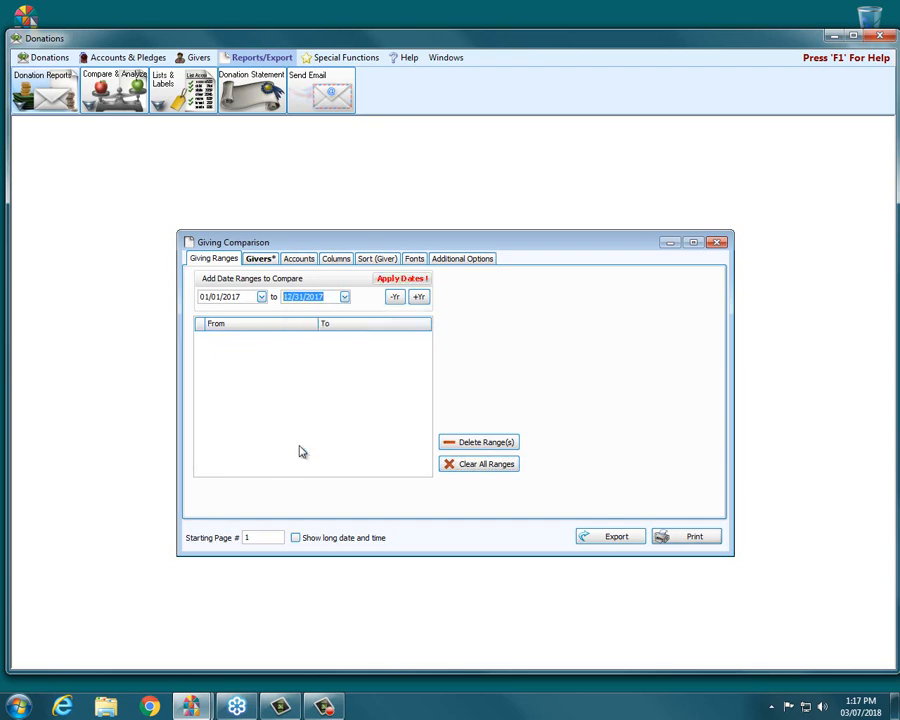
click(402, 279)
click(261, 297)
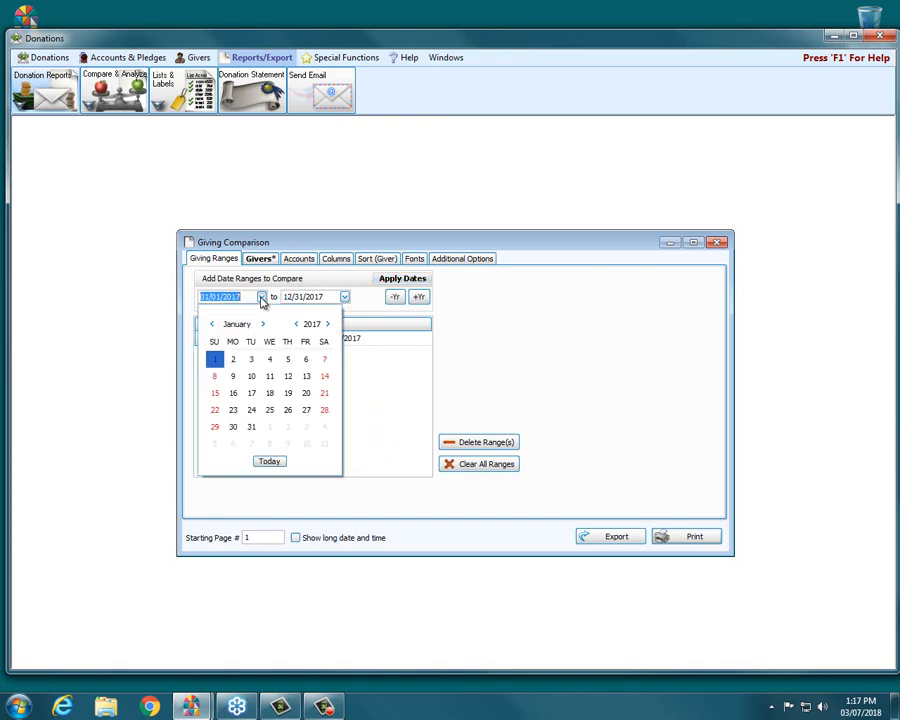
click(296, 324)
click(306, 359)
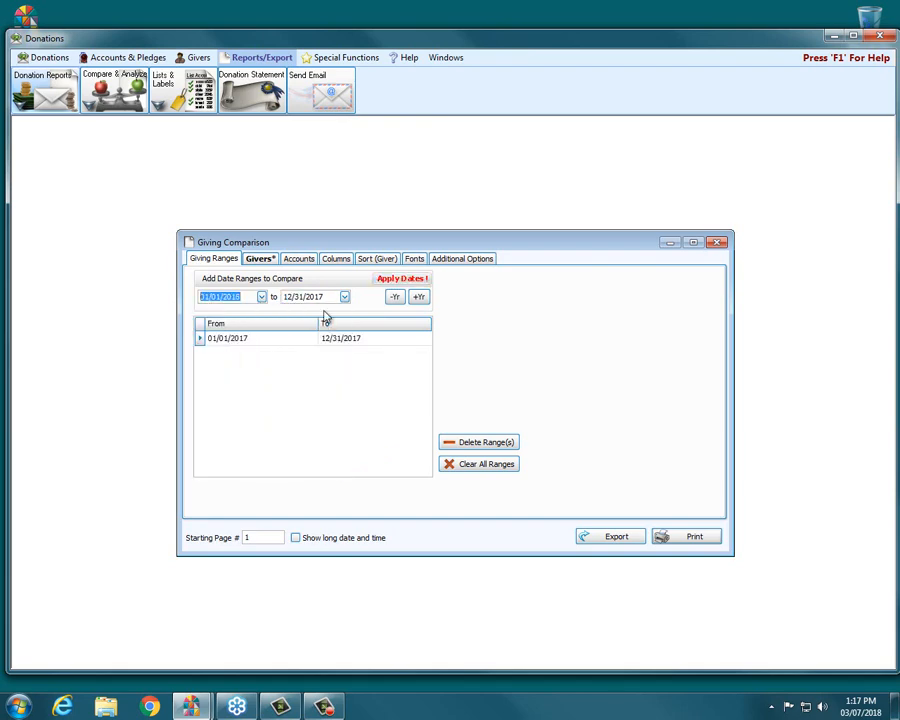
click(344, 297)
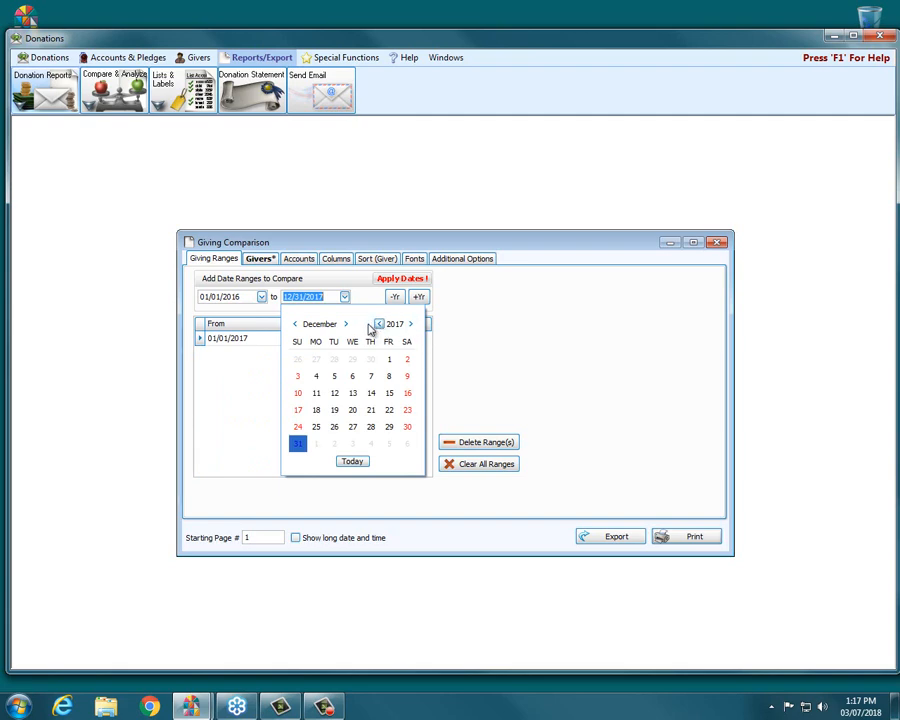
click(346, 297)
click(262, 297)
click(261, 297)
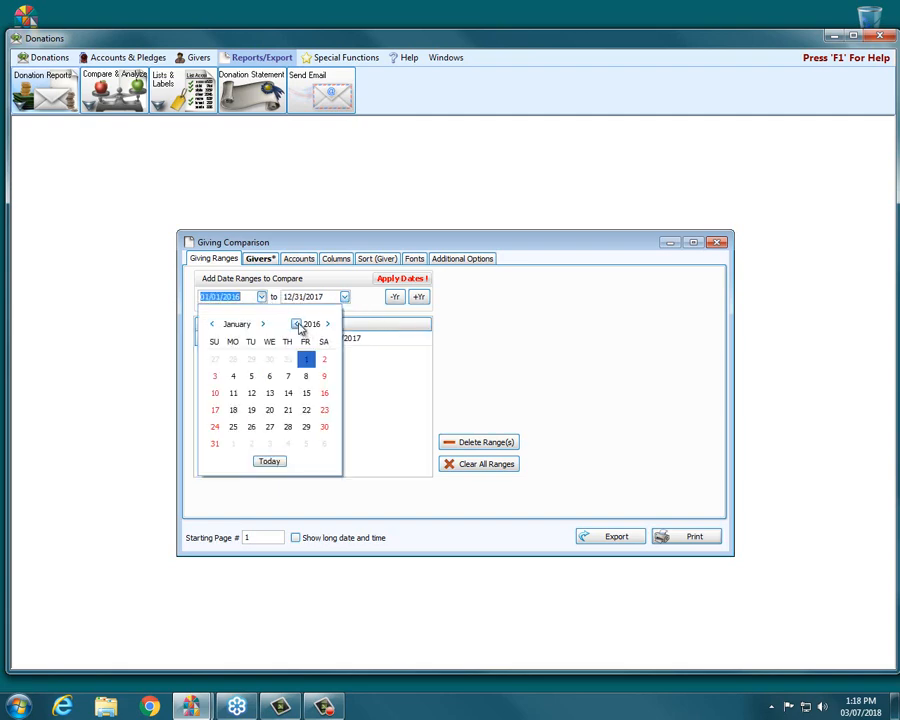
click(327, 324)
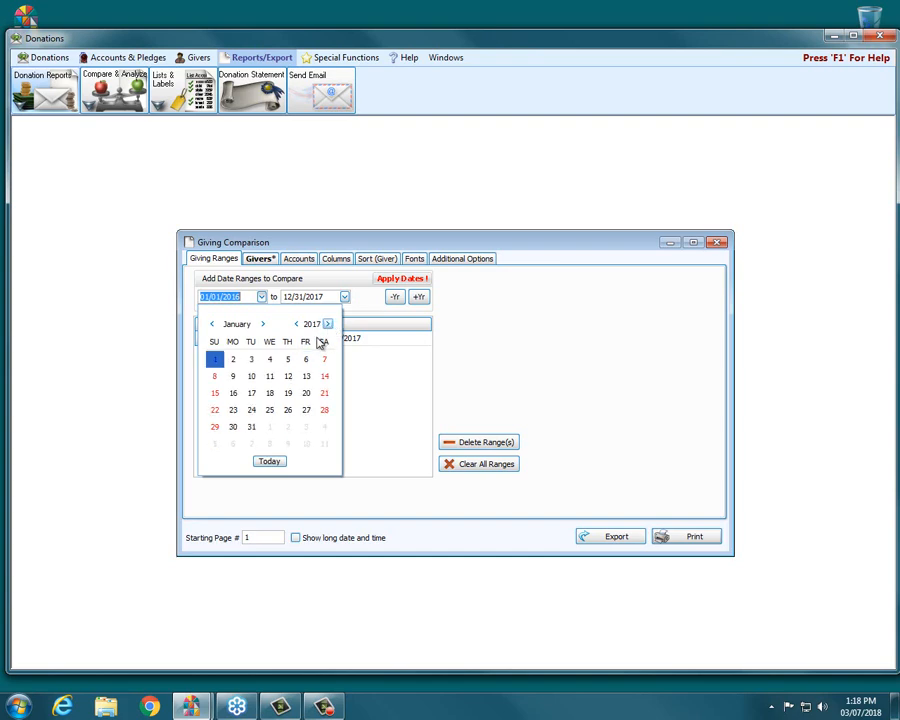
click(213, 359)
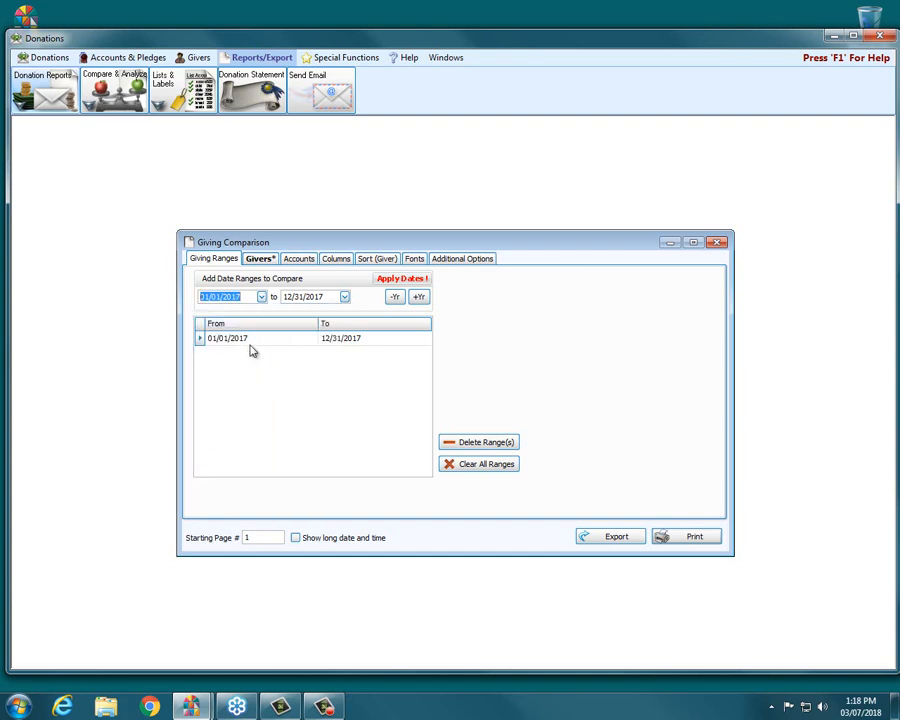
Shift the range back one year to add 01/01/2016 to 12/31/2016, and preview the Giving Comparison
click(395, 298)
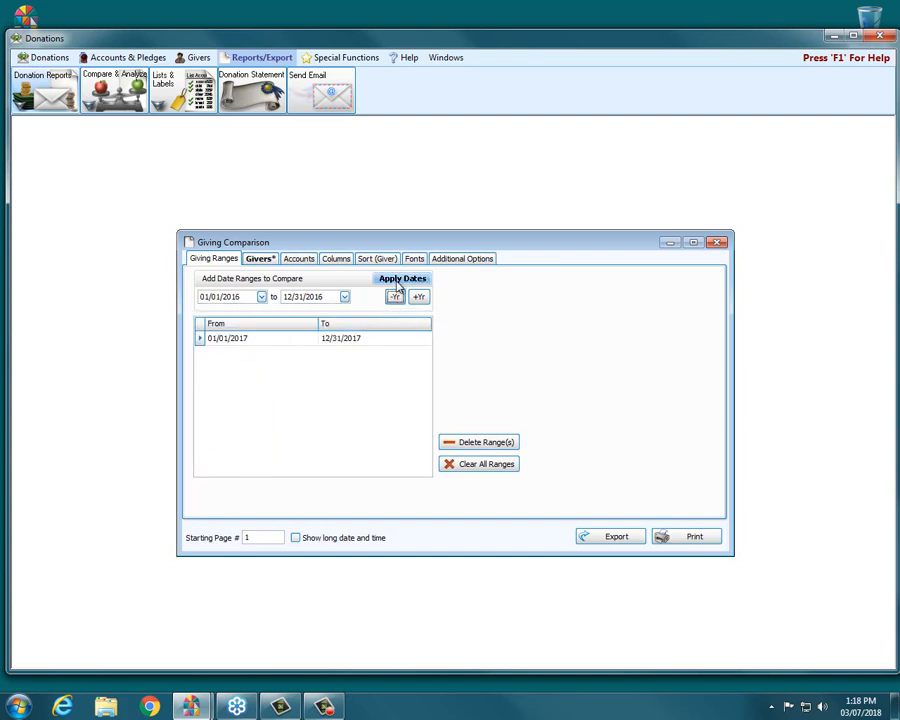
click(400, 281)
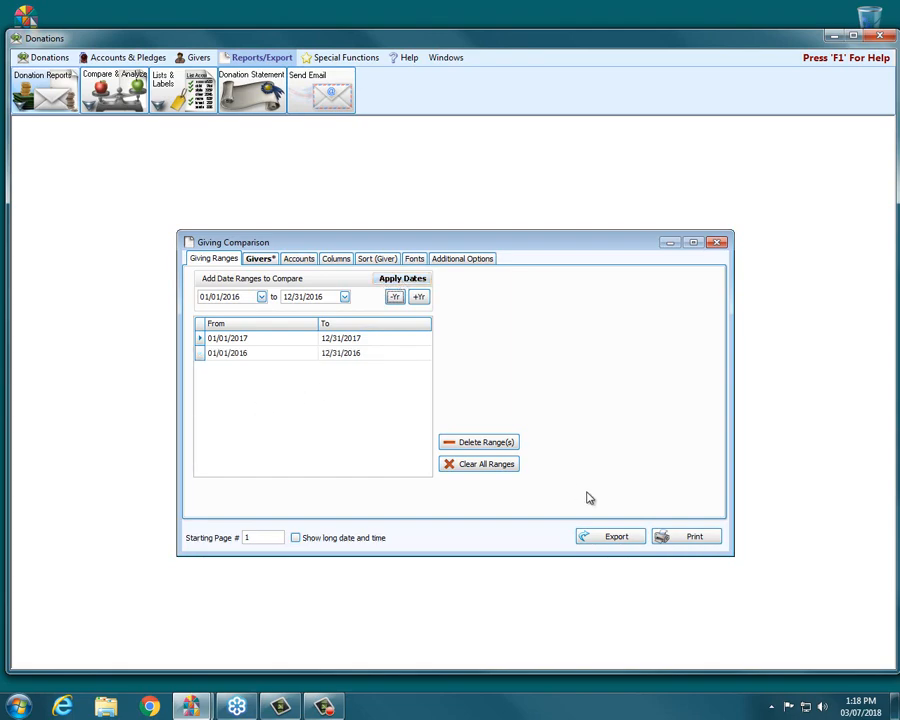
click(684, 534)
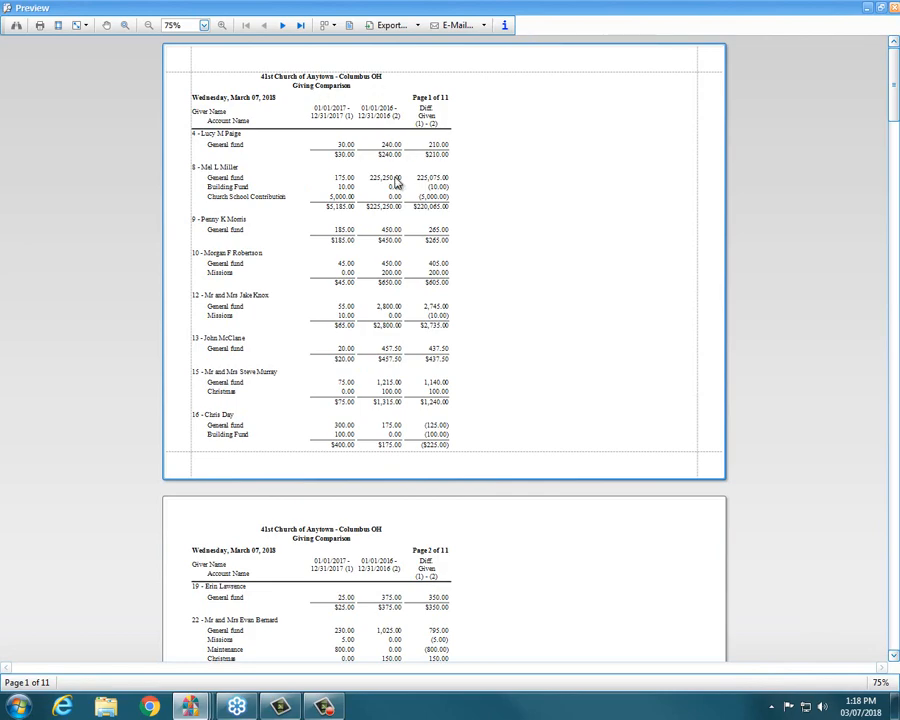
Close the preview and the Giving Comparison setup, and open the Step Report
click(893, 9)
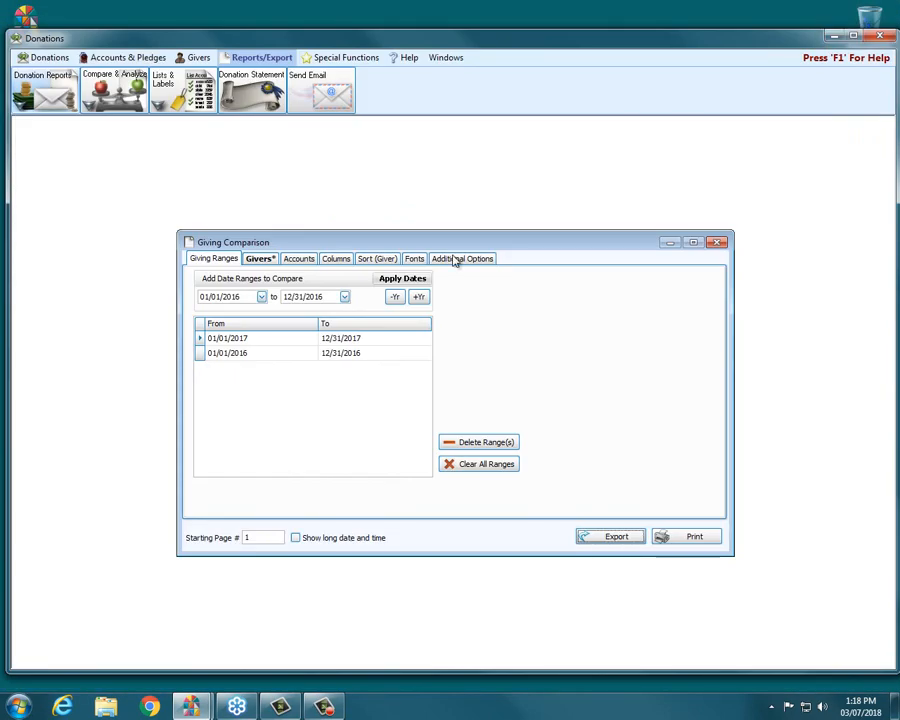
click(716, 243)
click(113, 88)
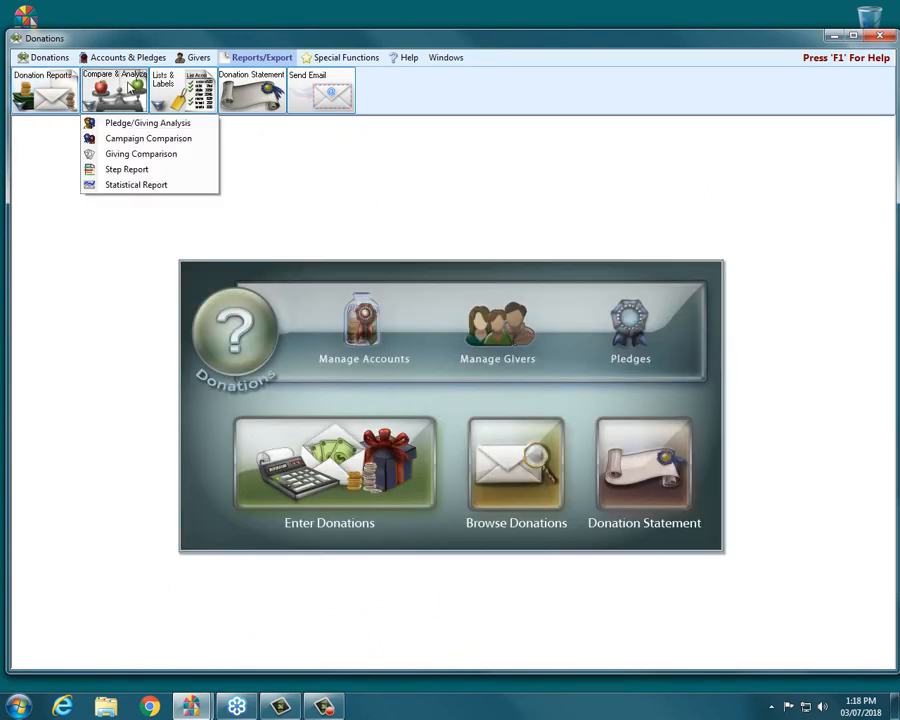
click(172, 170)
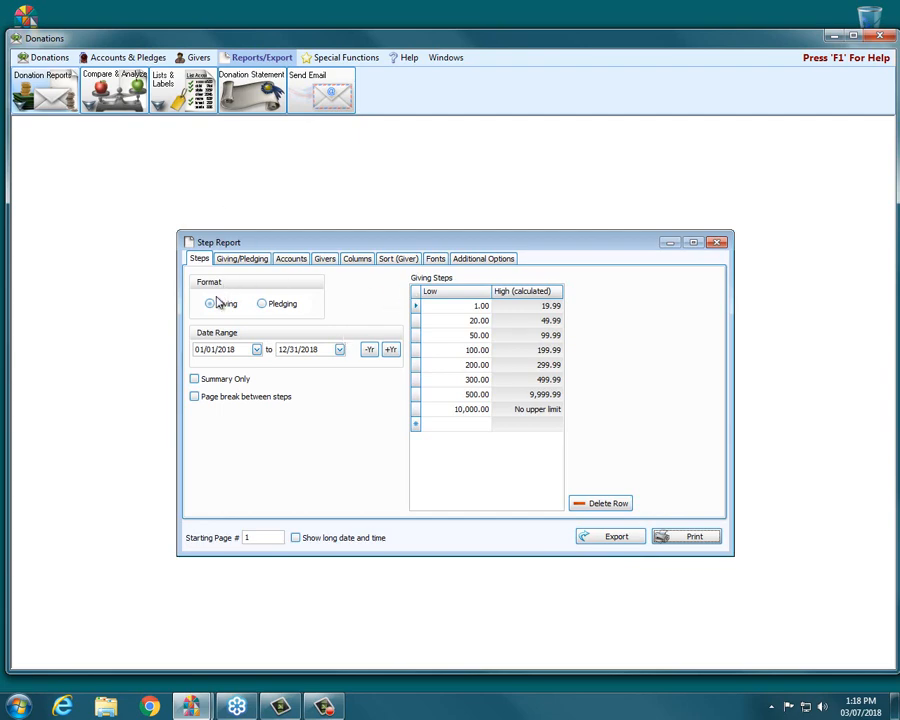
Check the Pledging format, return to Giving with a first low step of 1.00, and preview the Step Report
click(288, 305)
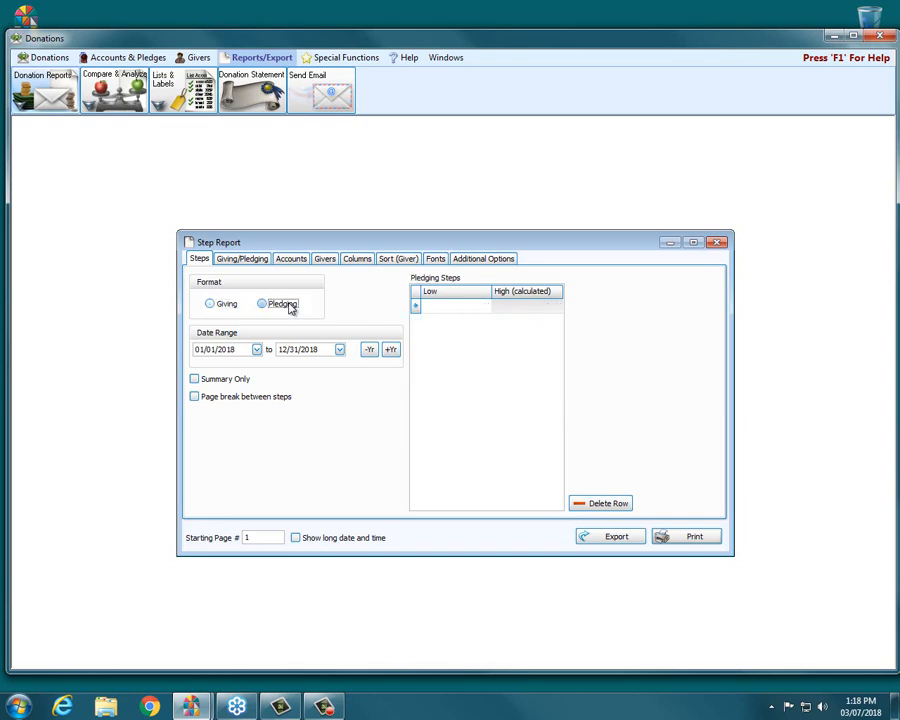
click(228, 305)
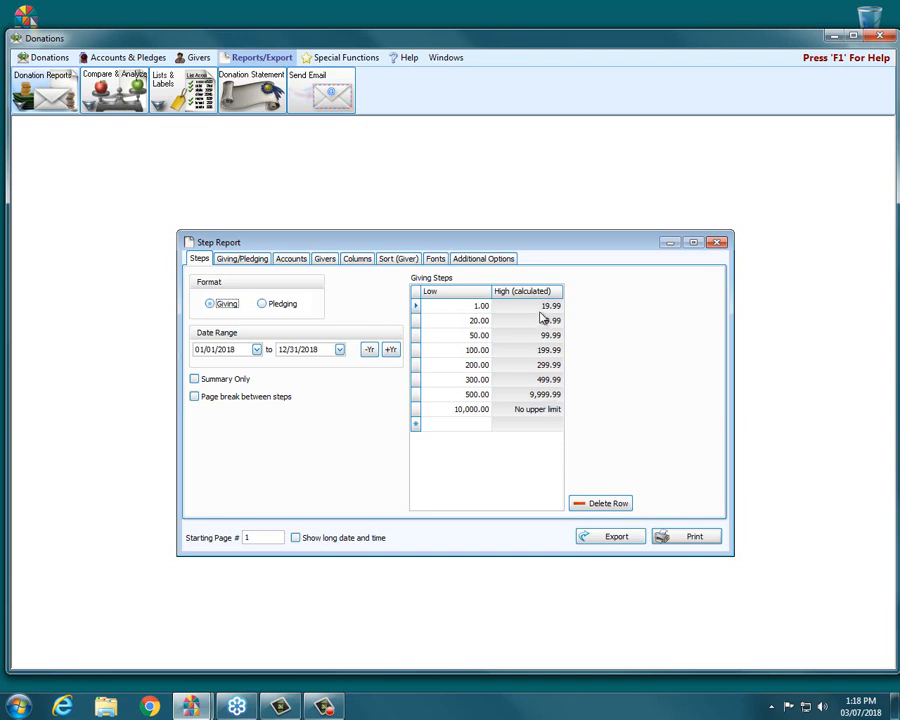
click(481, 309)
text(1.)
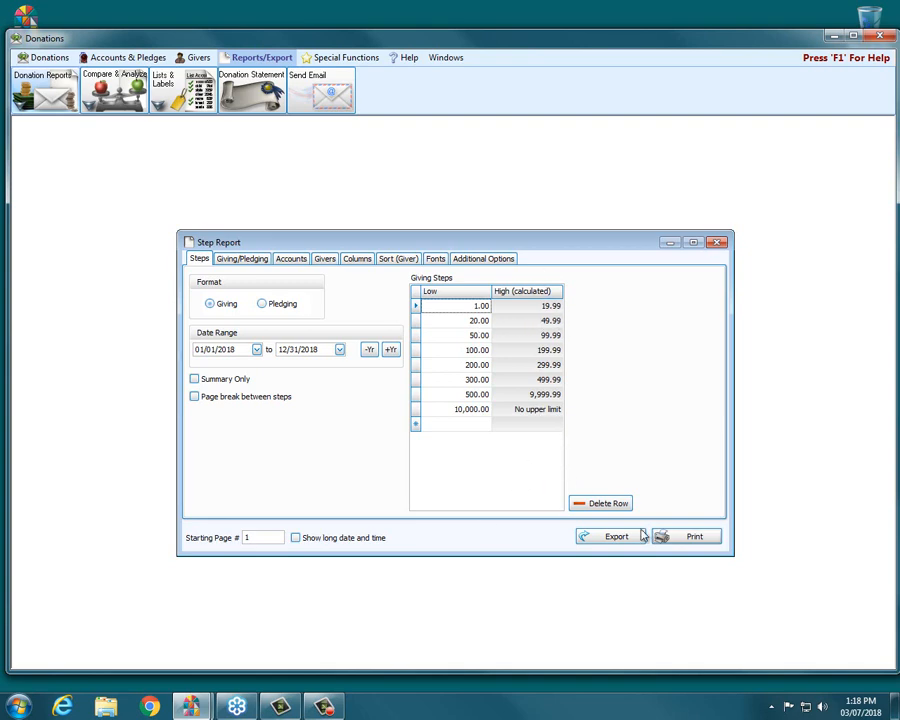
click(689, 537)
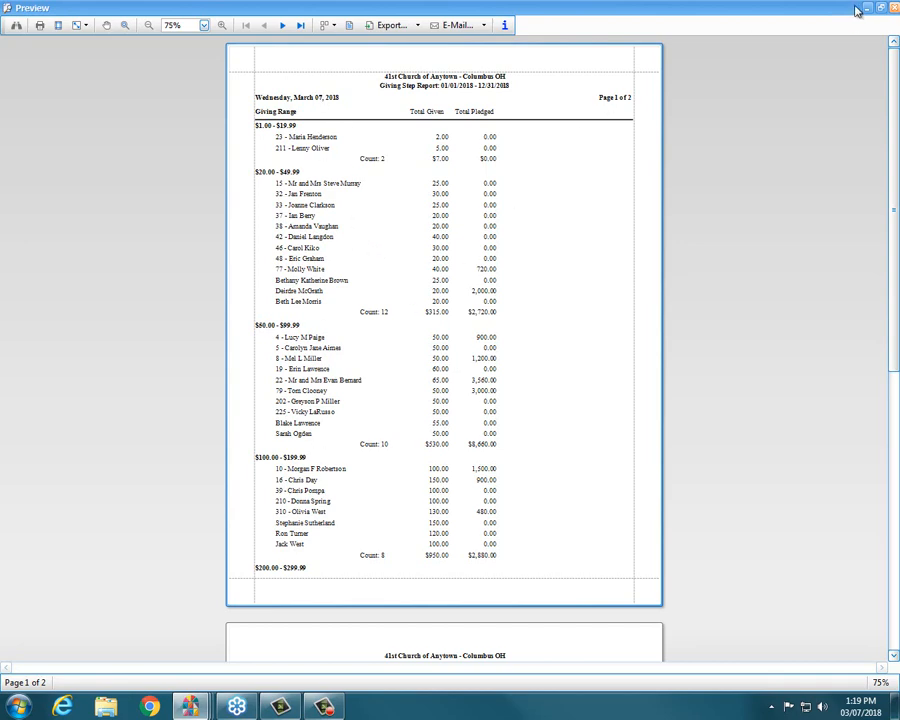
Close the preview and review the Step Report's giving/pledging, account, giver, column, sort, font and additional option settings
click(894, 7)
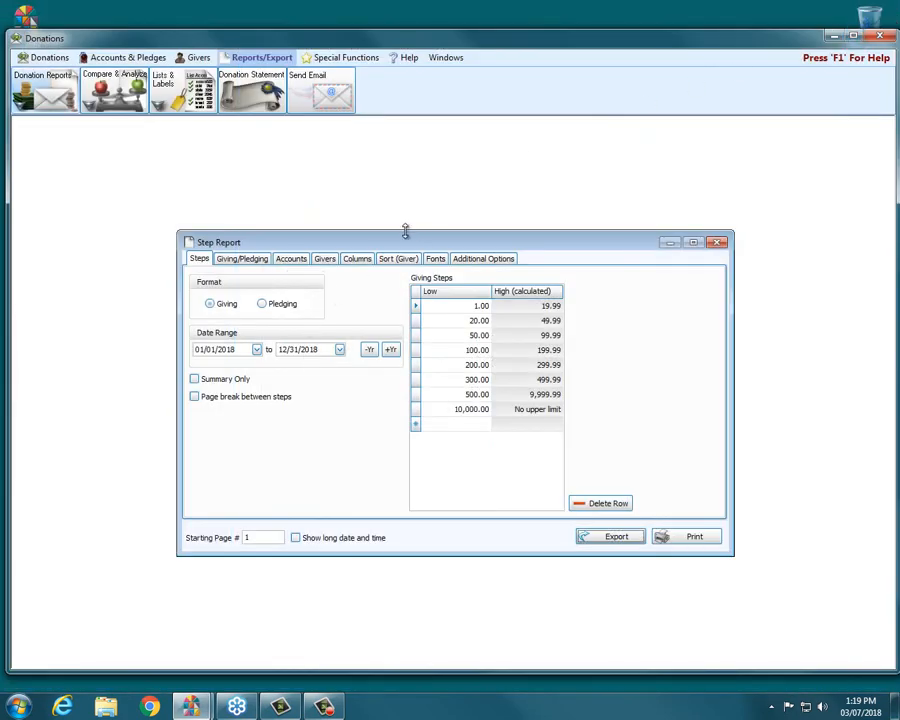
click(238, 259)
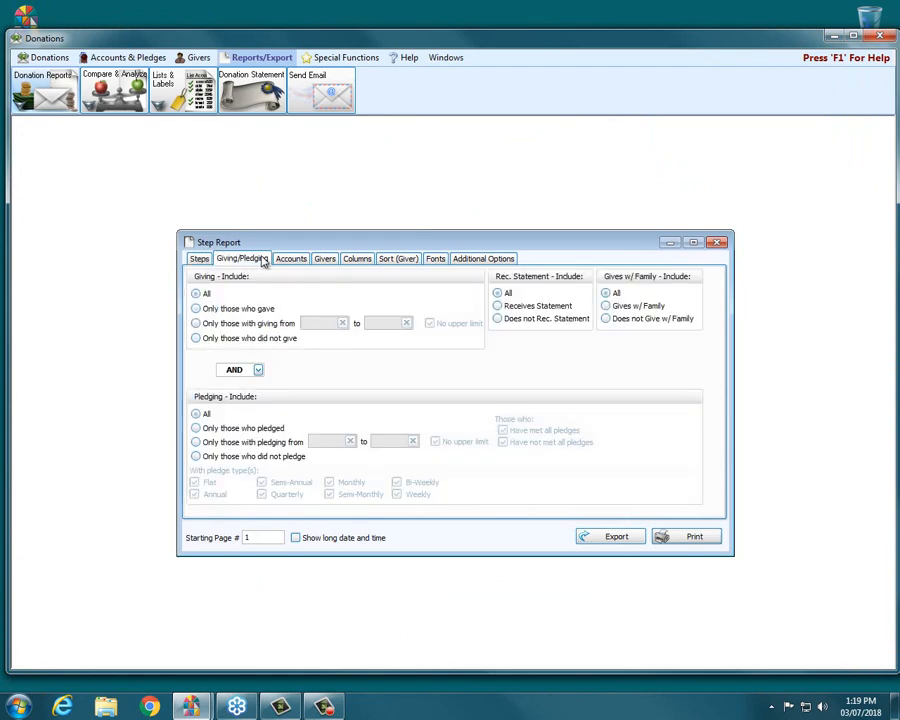
click(293, 260)
click(330, 260)
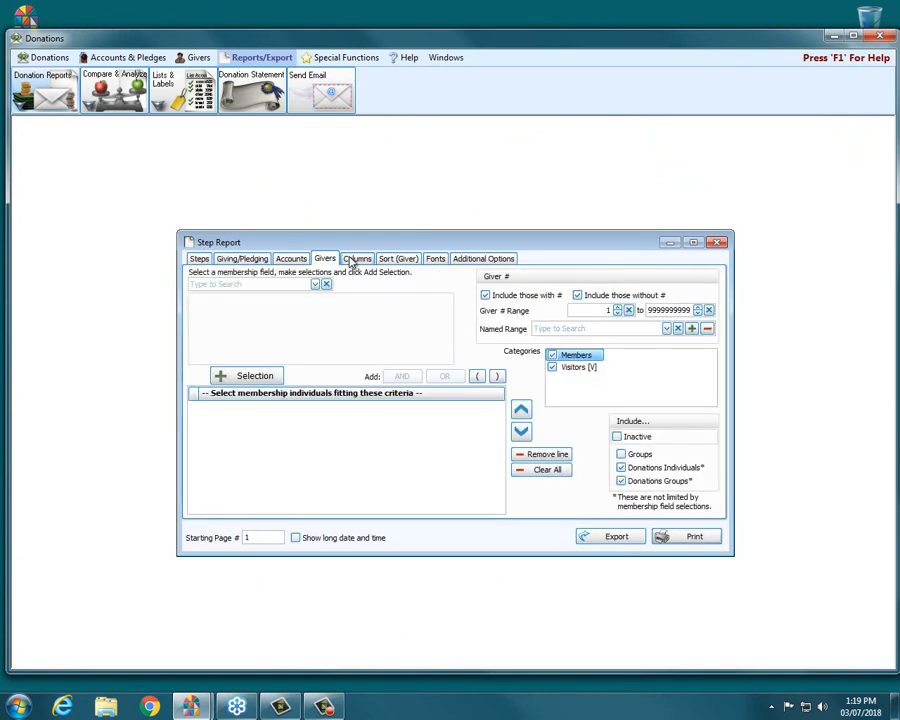
click(350, 260)
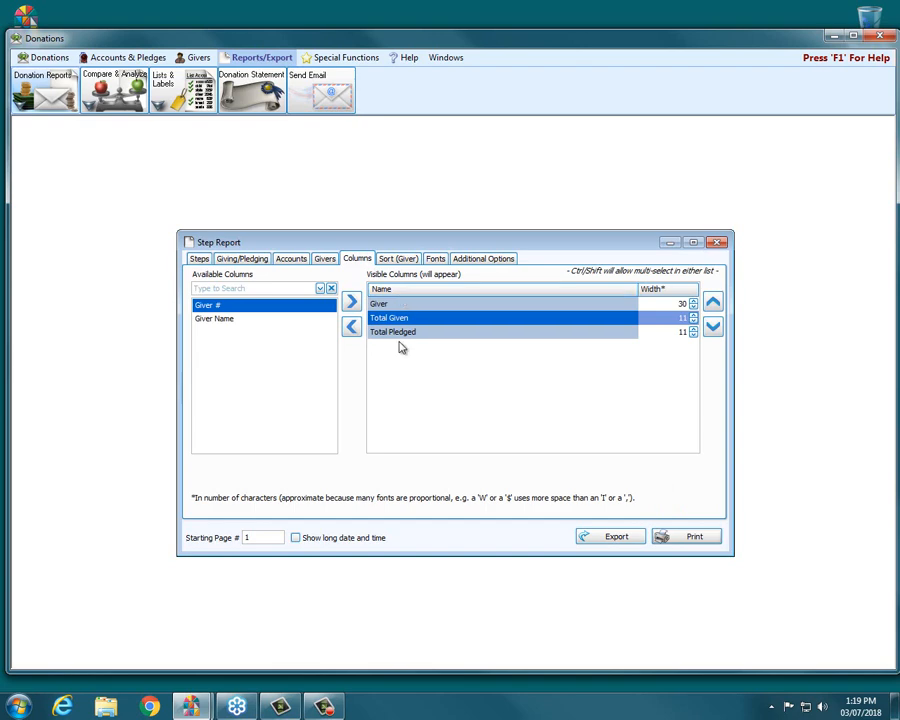
click(396, 261)
click(430, 260)
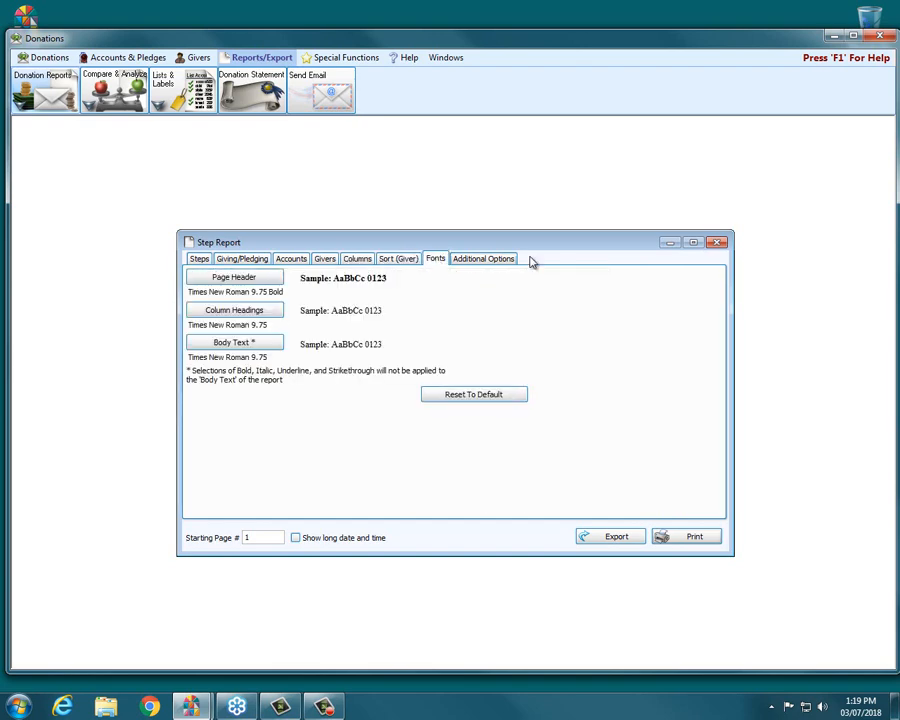
click(508, 259)
Switch the Step Report to the Pledging format and enter low steps of 1.00, 50.00, 100.00, 200.00, 300.00 and 500.00
click(199, 260)
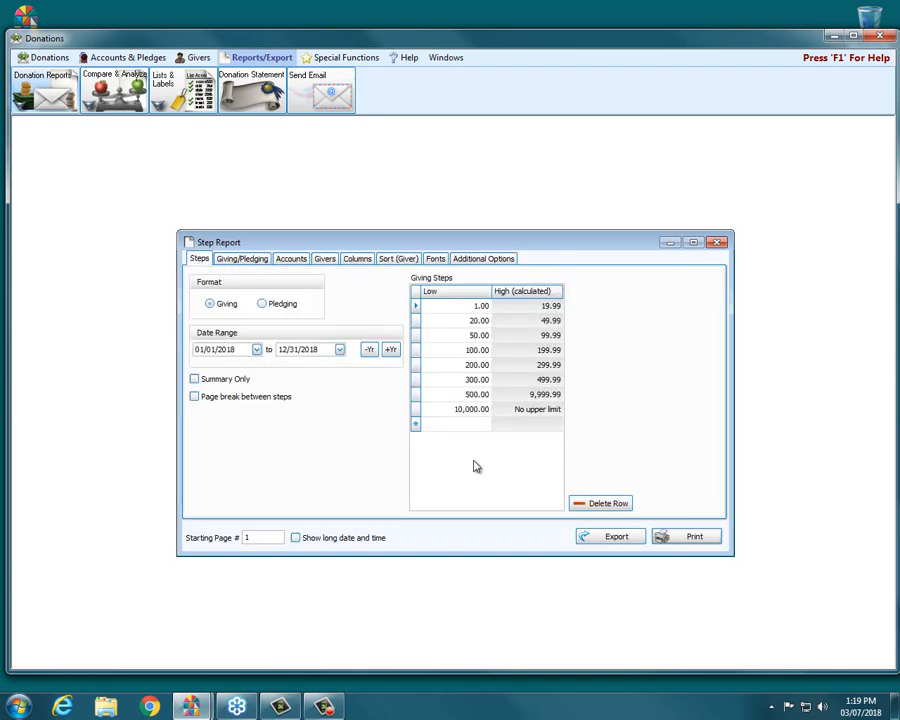
click(285, 309)
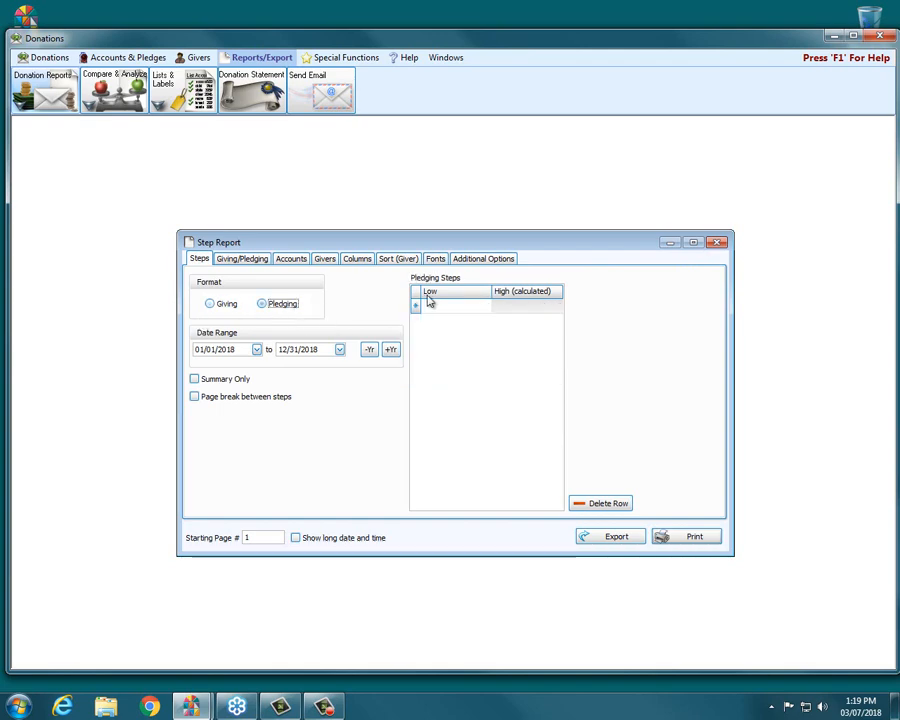
click(452, 305)
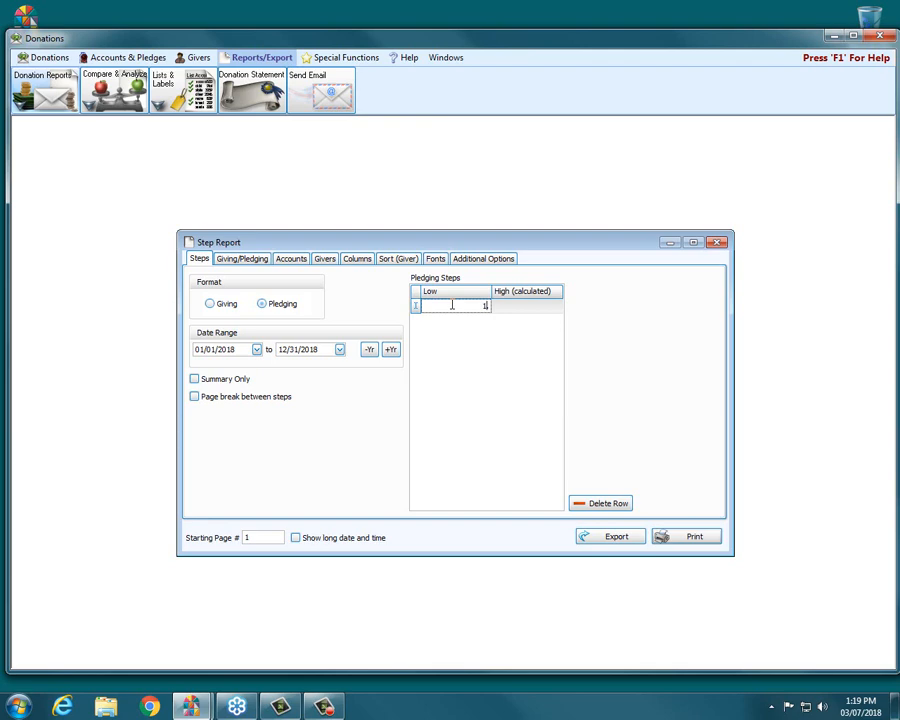
key(Return)
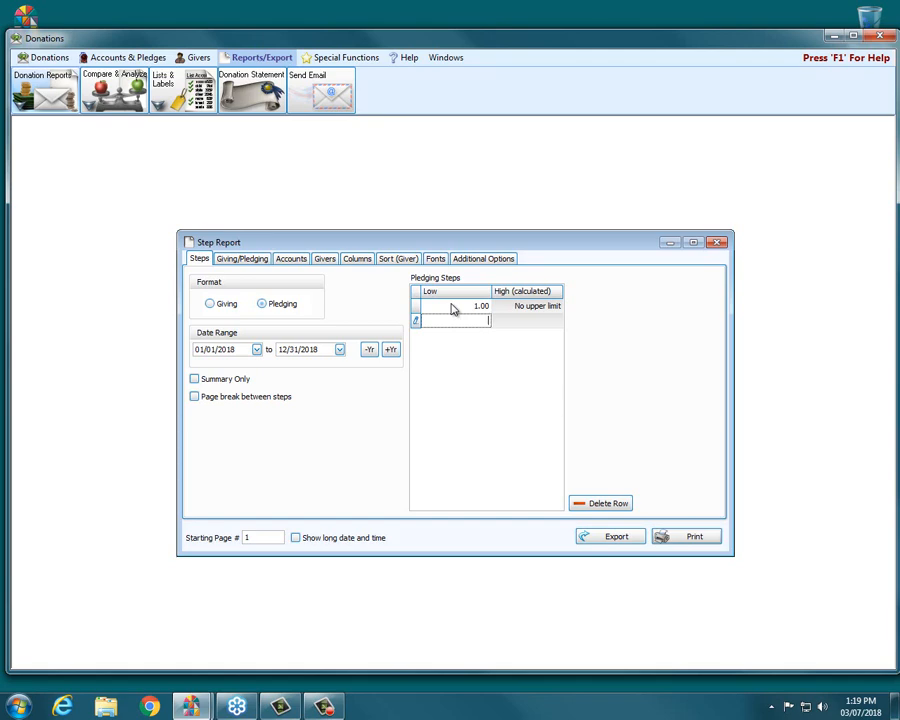
text(50.)
key(Return)
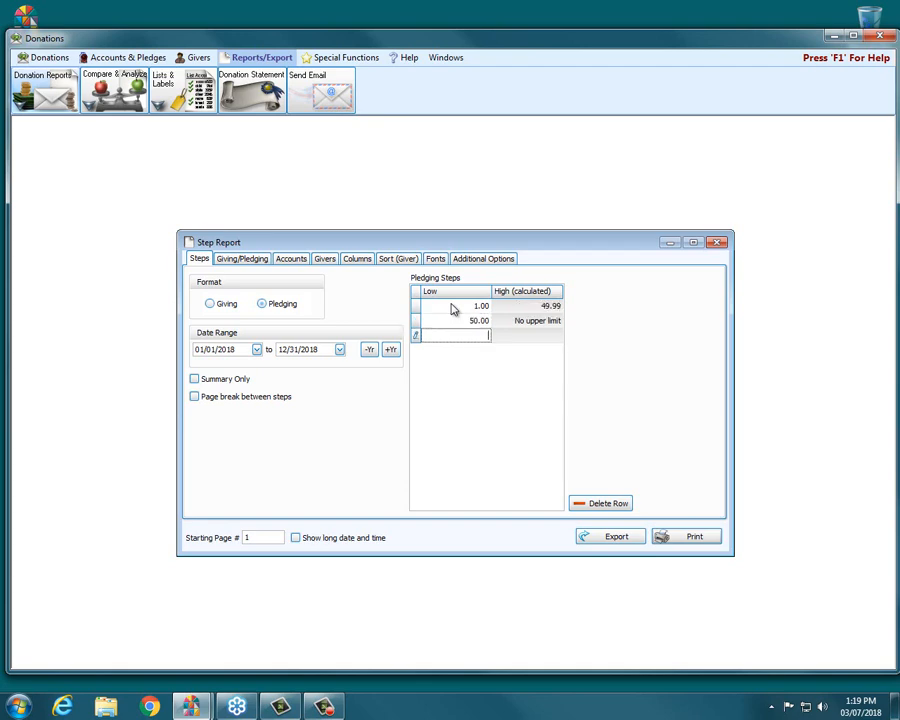
key(Return)
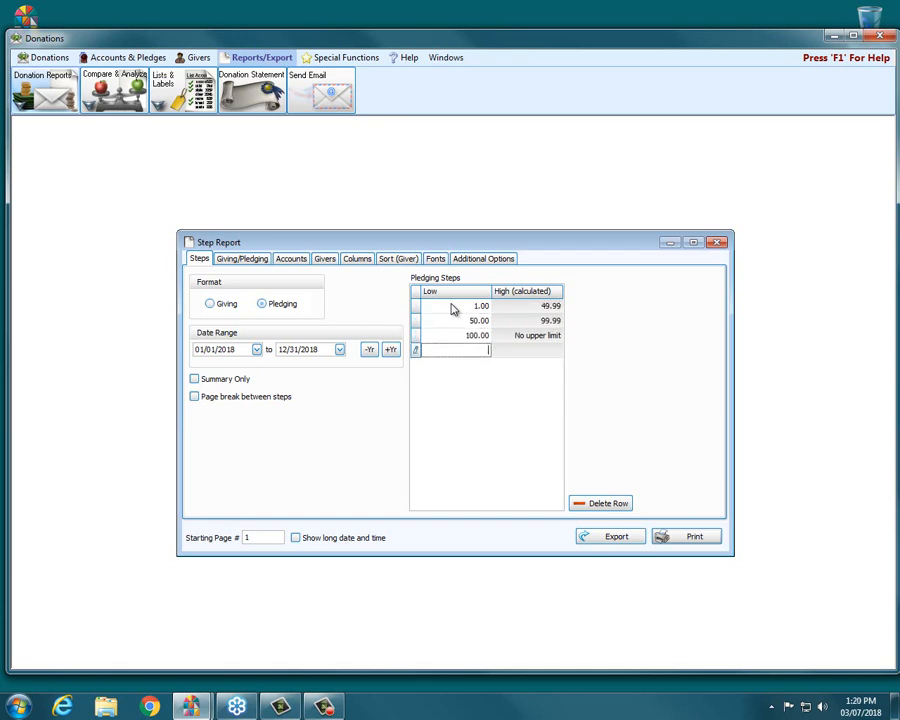
key(Return)
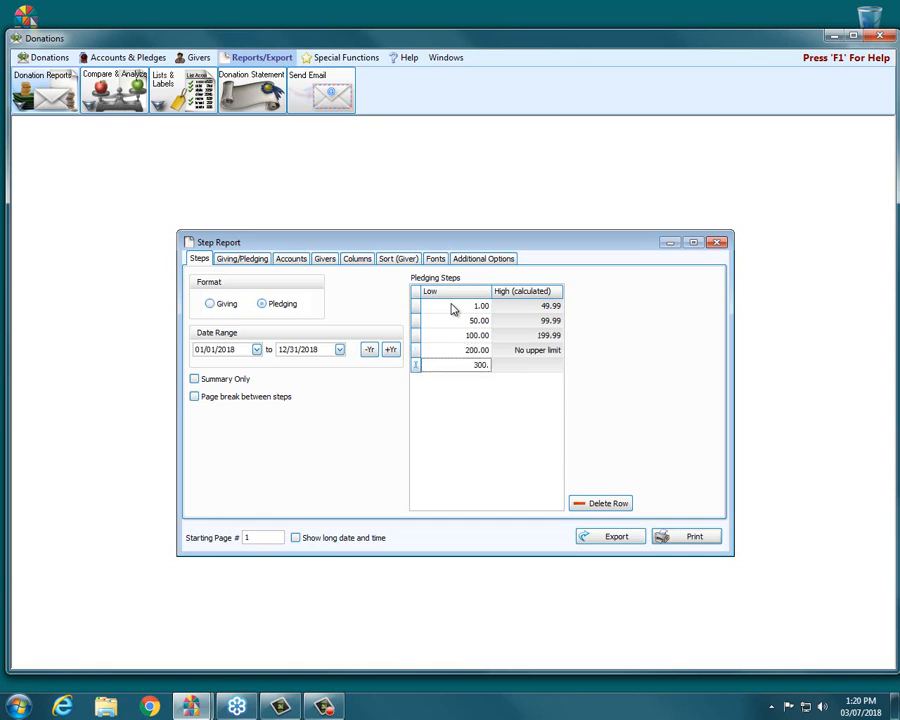
key(Return)
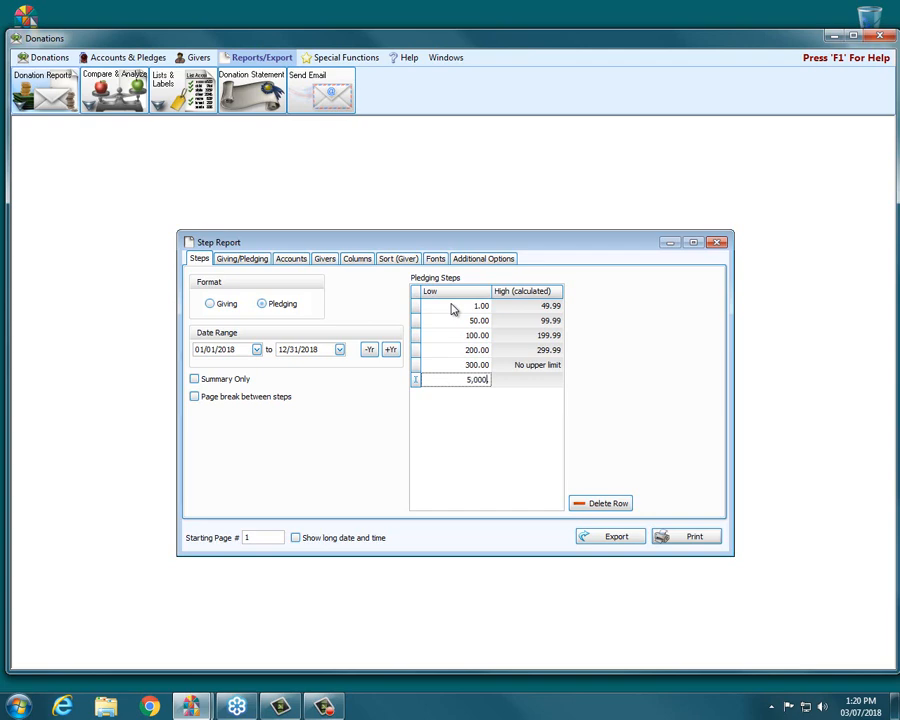
key(Return)
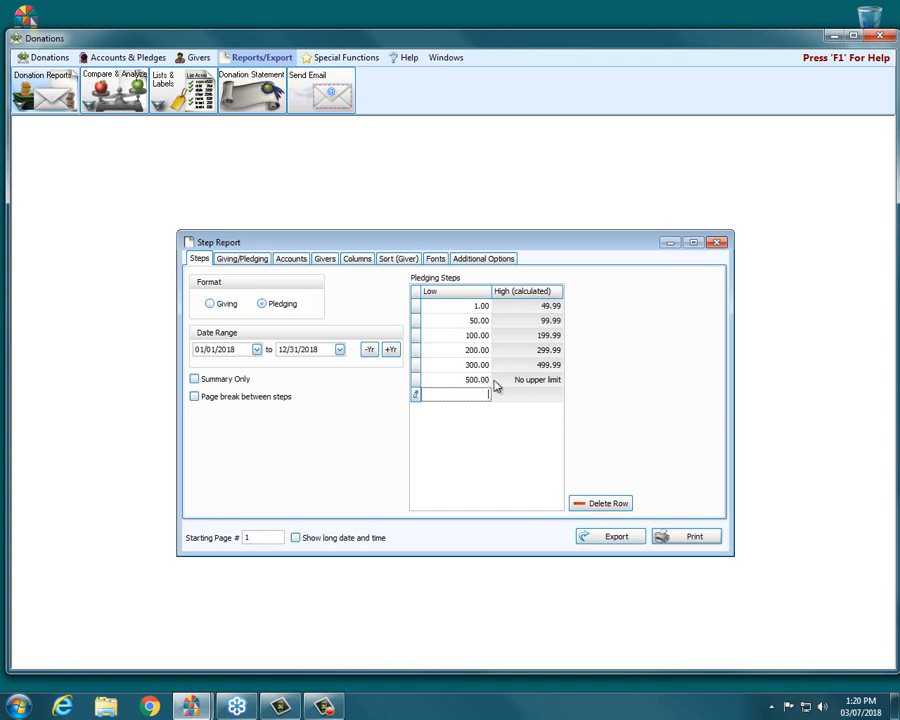
Preview the pledging Step Report for 01/01/2018 to 12/31/2018 and close the preview
click(698, 537)
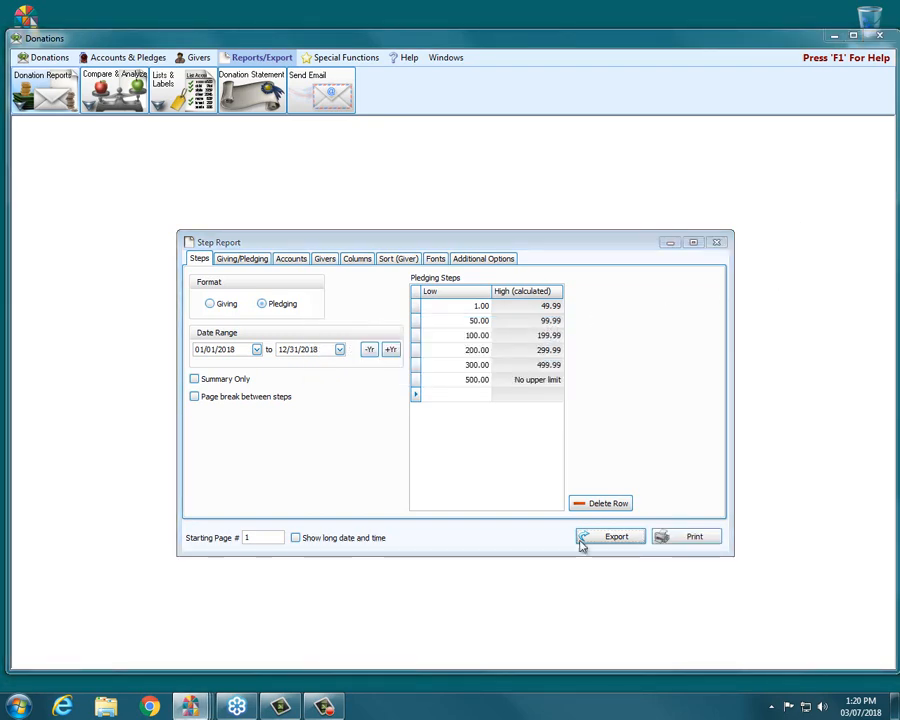
click(204, 704)
click(192, 704)
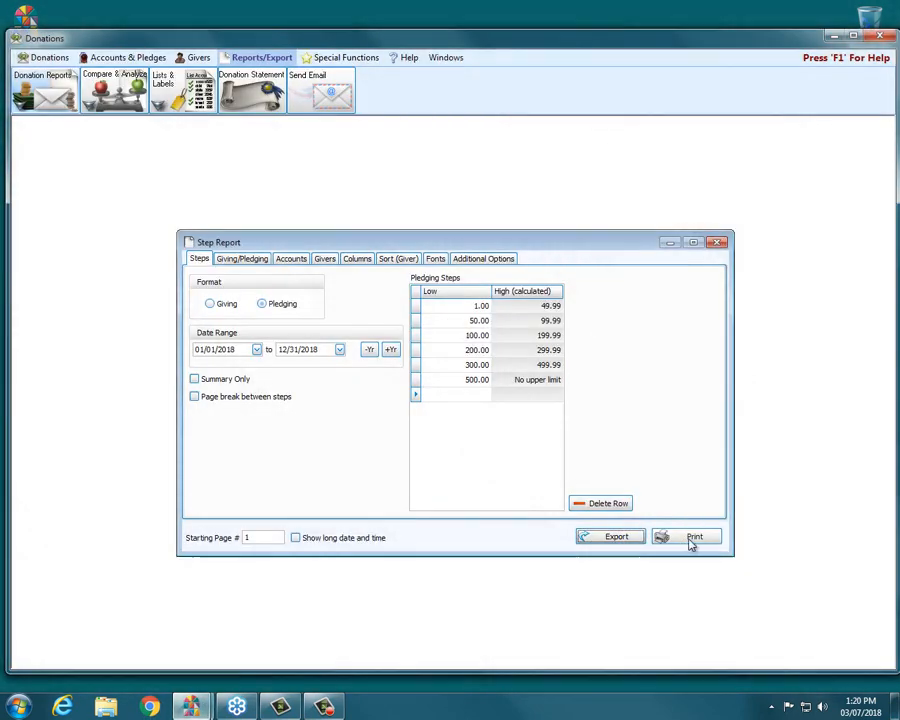
click(688, 537)
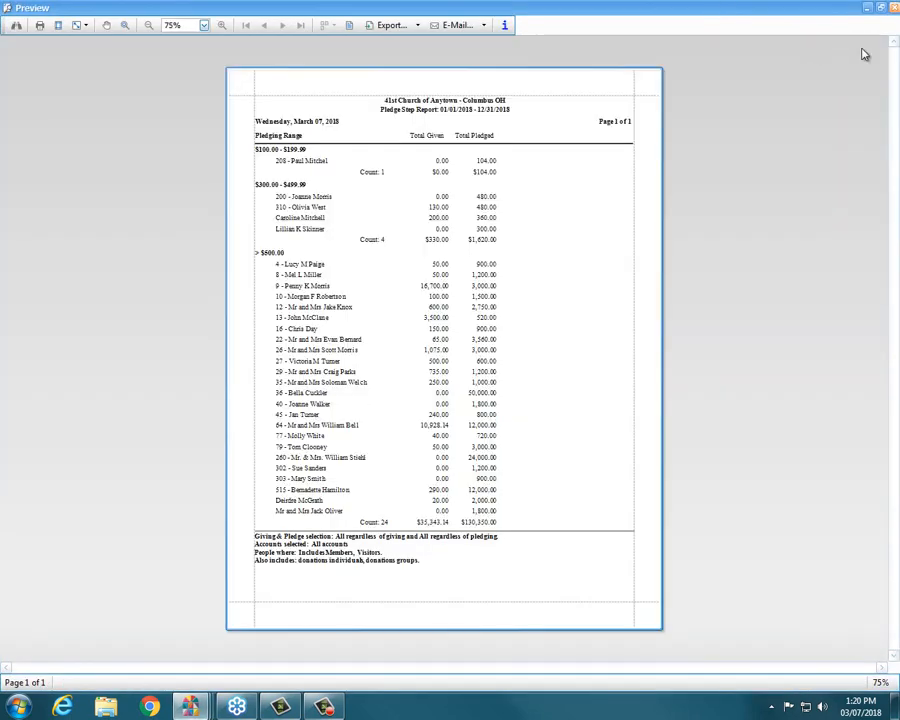
click(881, 7)
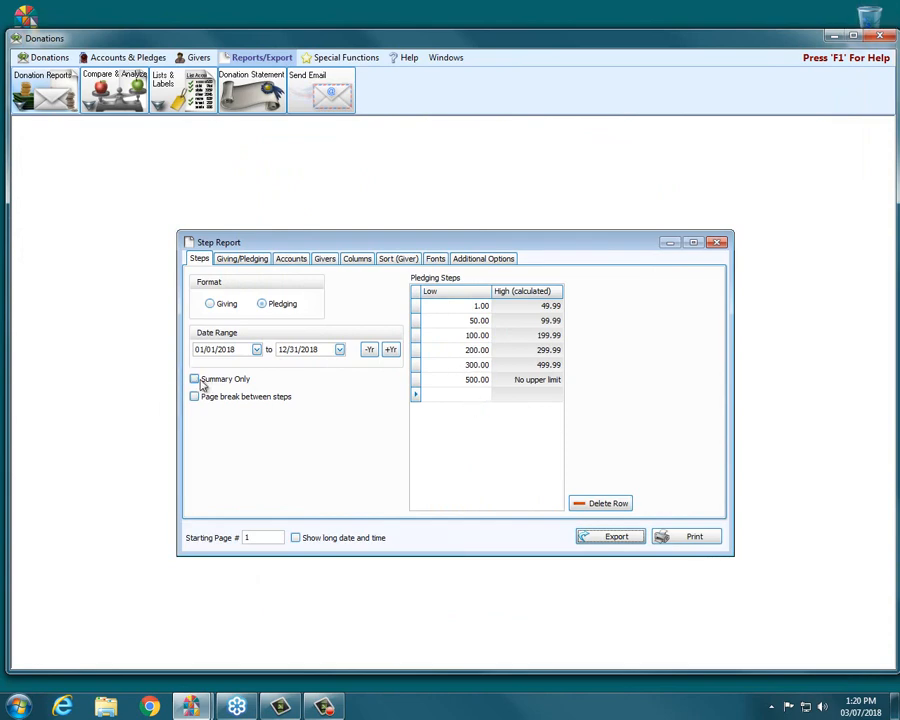
Restrict the pledging Step Report to Summary Only, preview it, and close the preview
click(237, 382)
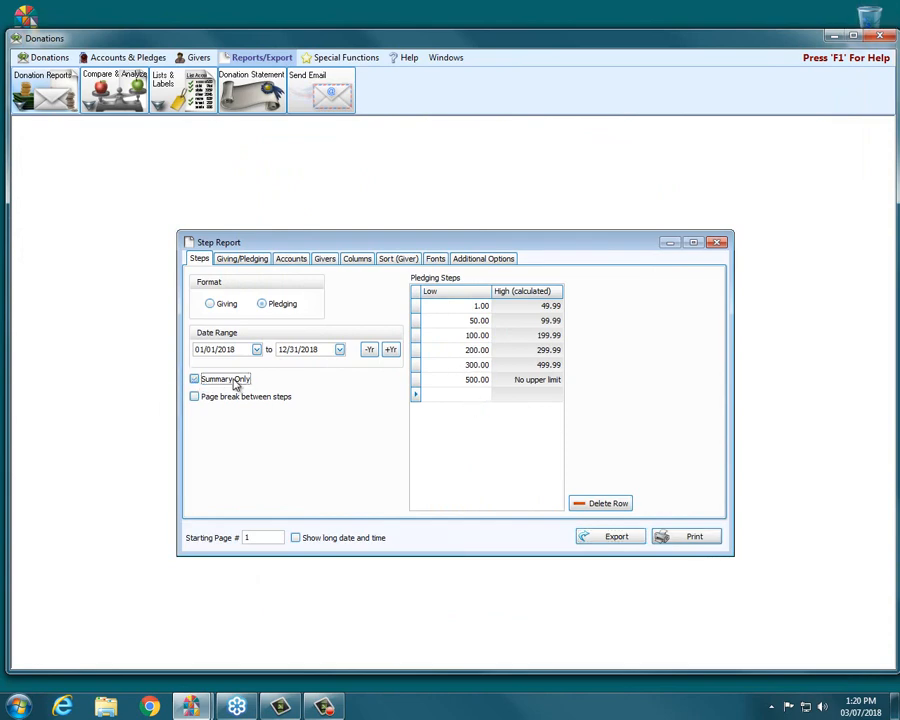
click(692, 536)
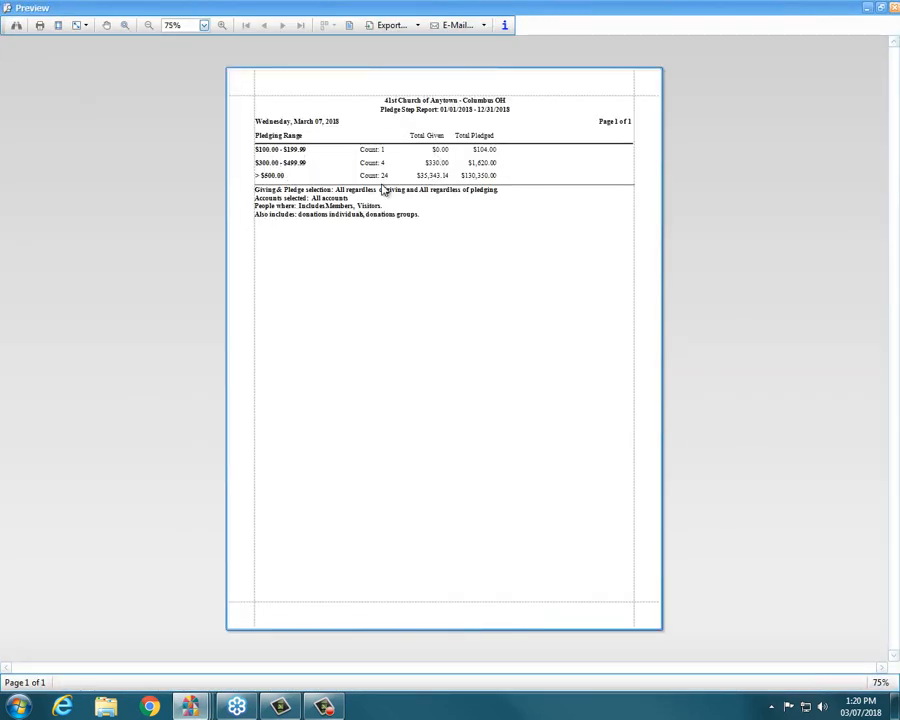
click(880, 8)
Switch the summary Step Report to the Giving format, preview it, and close the preview
click(229, 307)
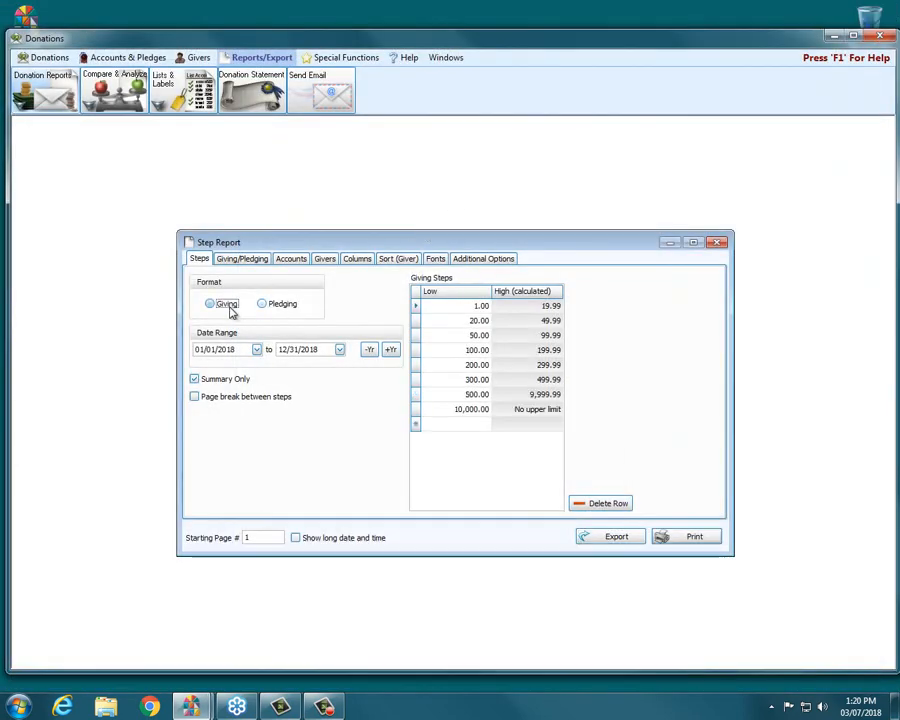
click(680, 541)
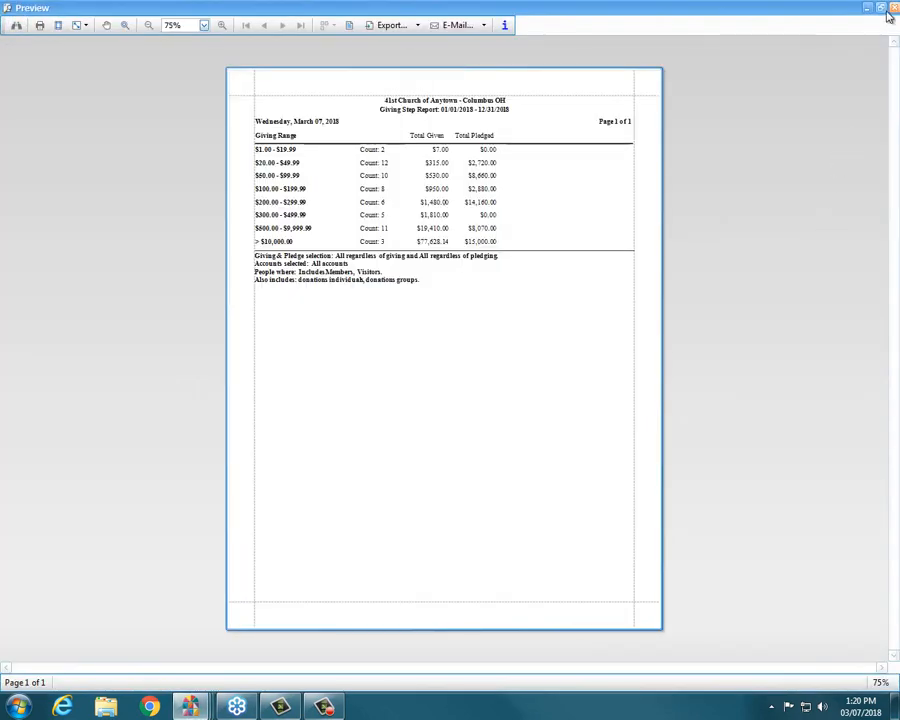
click(884, 8)
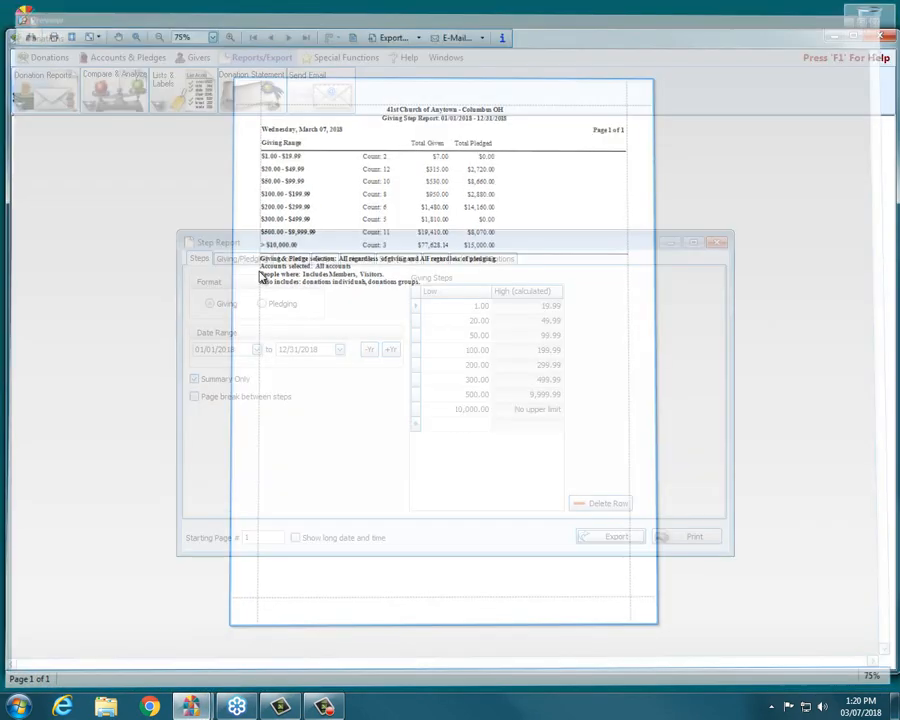
Turn off Summary Only, turn on page breaks between steps, and look through the giving Step Report preview before closing it
click(199, 398)
click(235, 383)
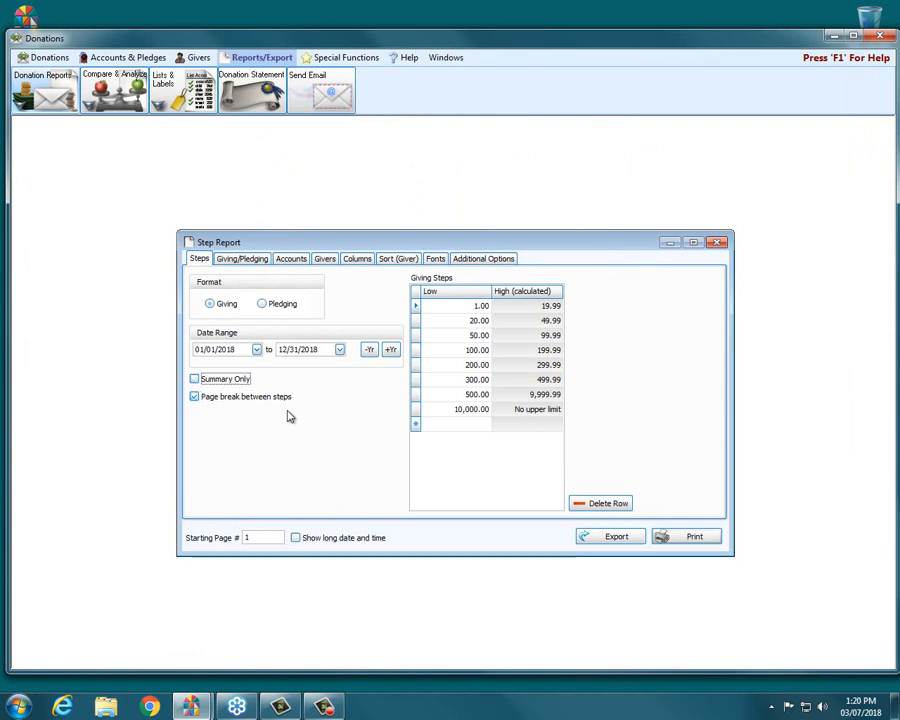
click(696, 537)
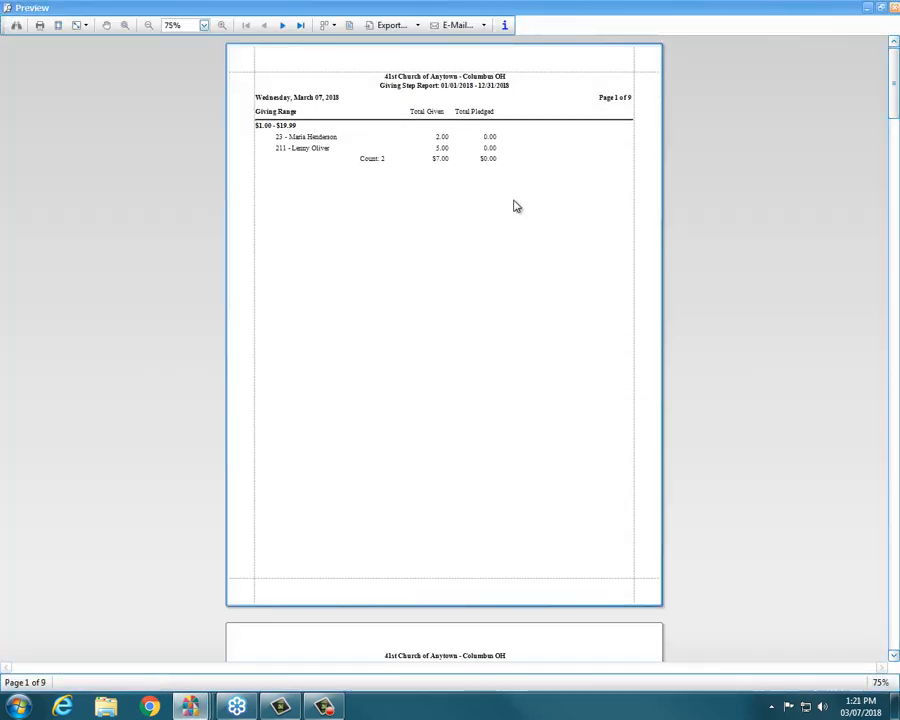
scroll(457, 304, down, 1)
scroll(457, 304, down, 20)
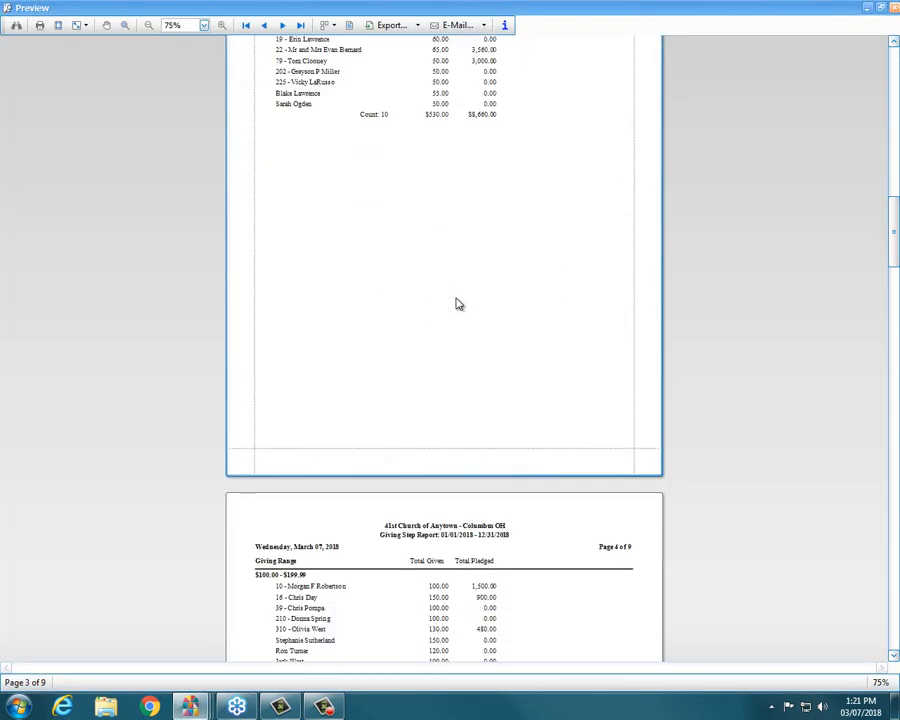
click(893, 8)
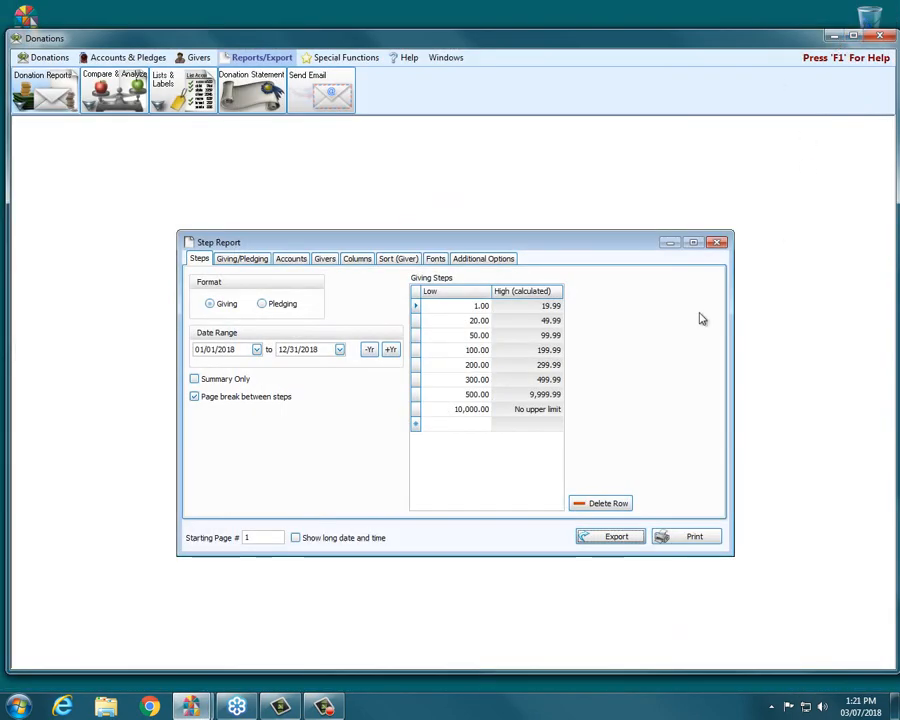
Close the Step Report setup, and open the Statistical Report with the Vertical Layout
key(Escape)
click(115, 92)
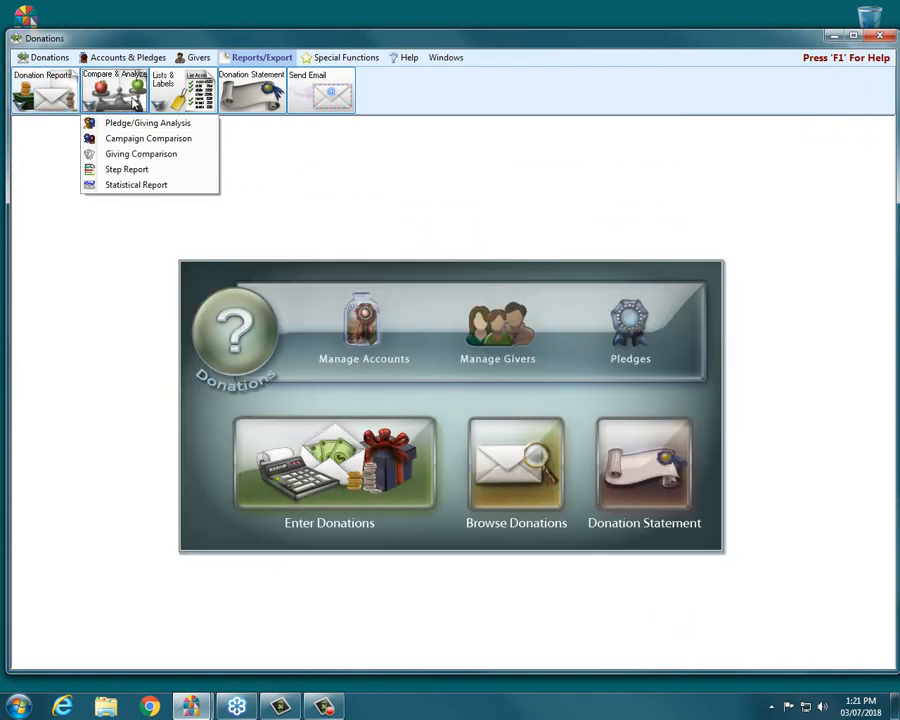
click(140, 186)
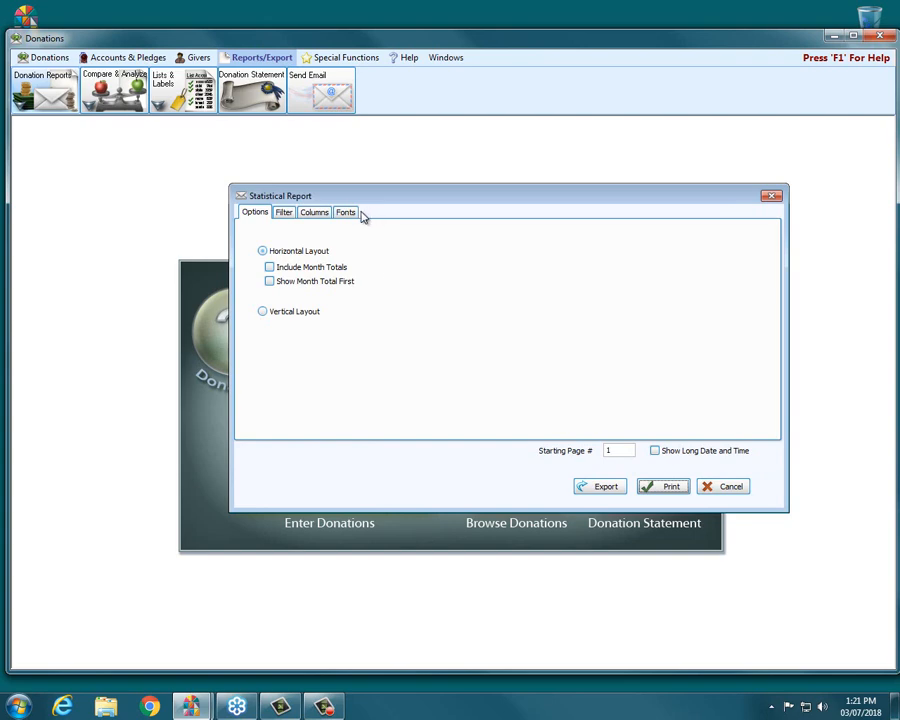
click(288, 314)
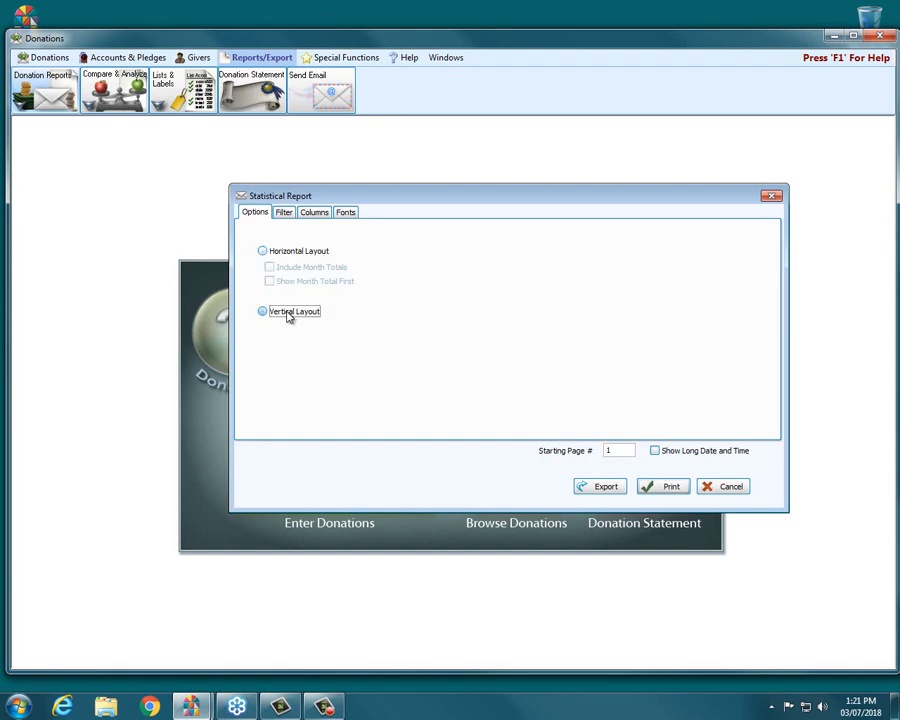
Review the Statistical Report's filter and visible columns, preview the vertical version, and close the preview
click(285, 215)
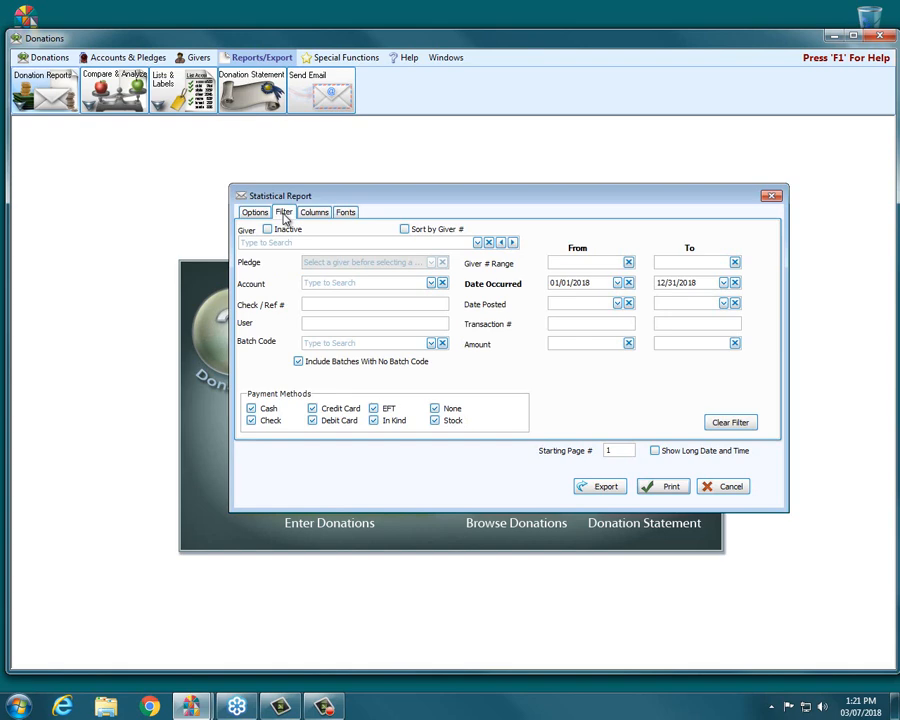
click(256, 214)
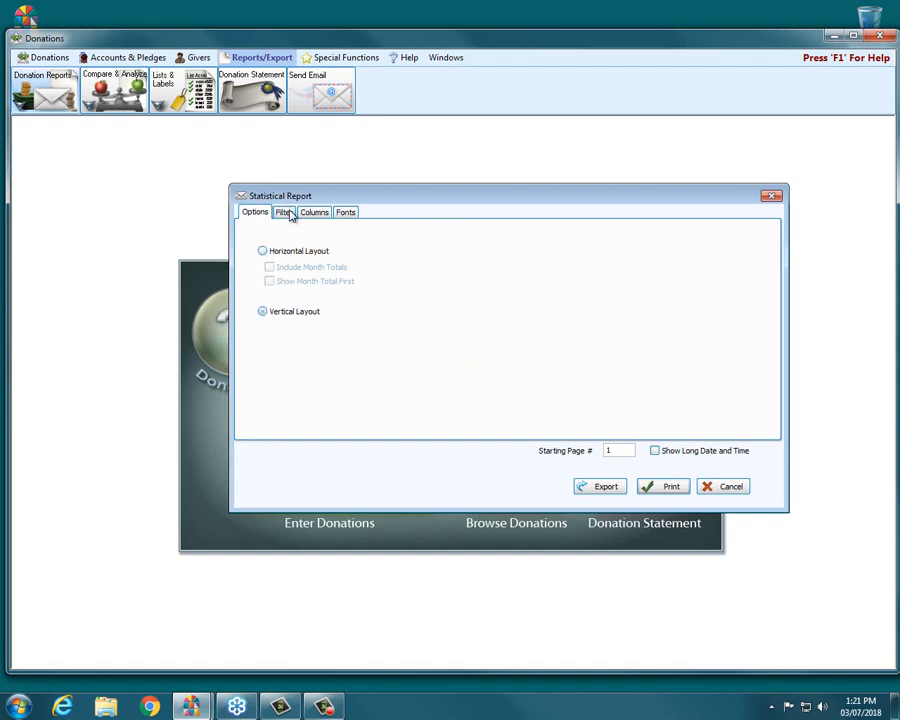
click(287, 214)
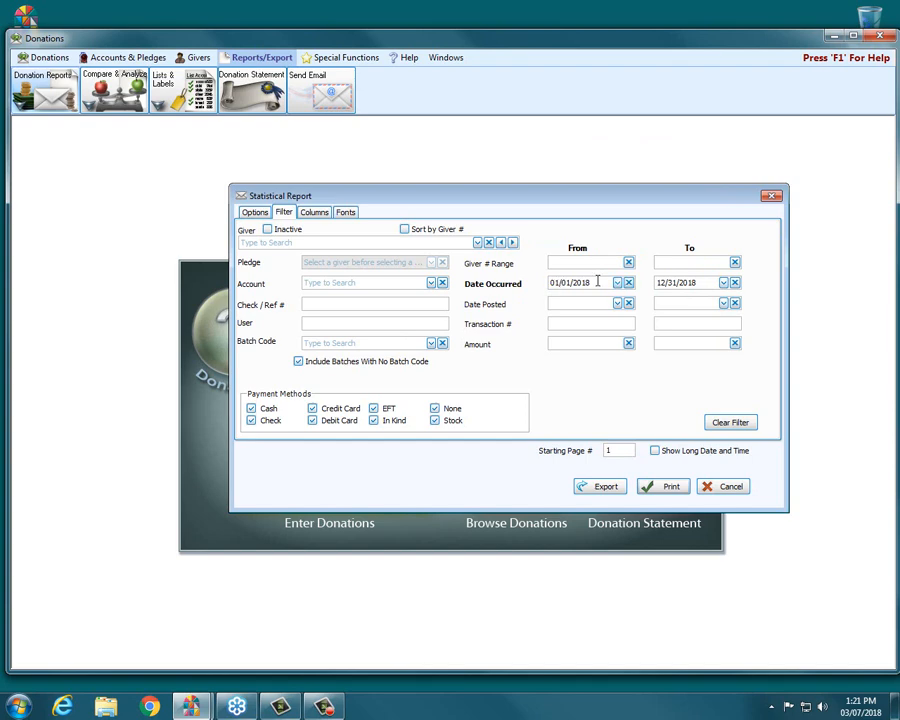
click(315, 212)
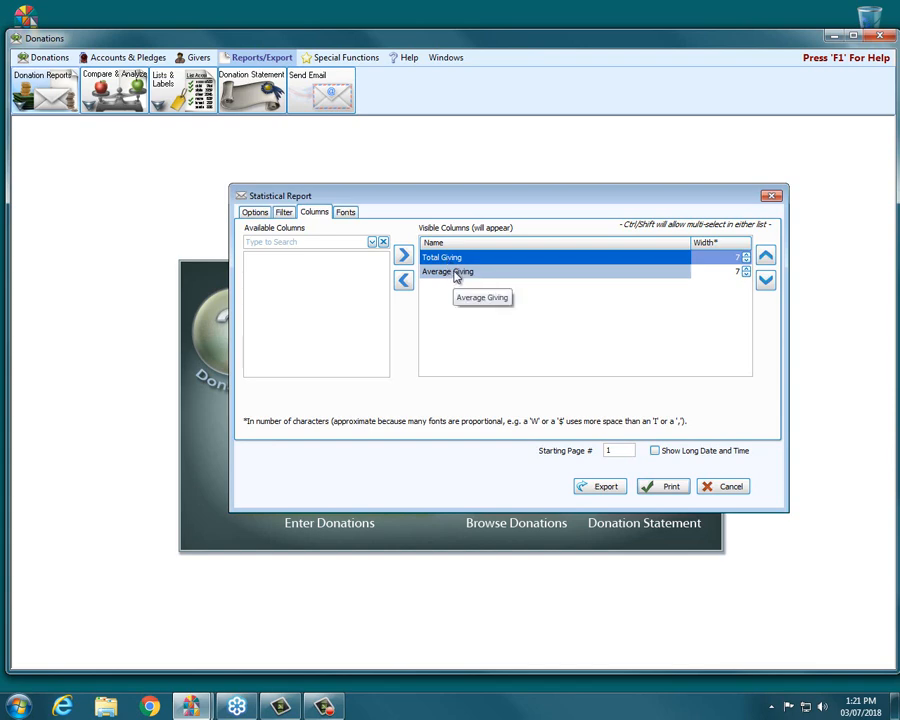
click(679, 488)
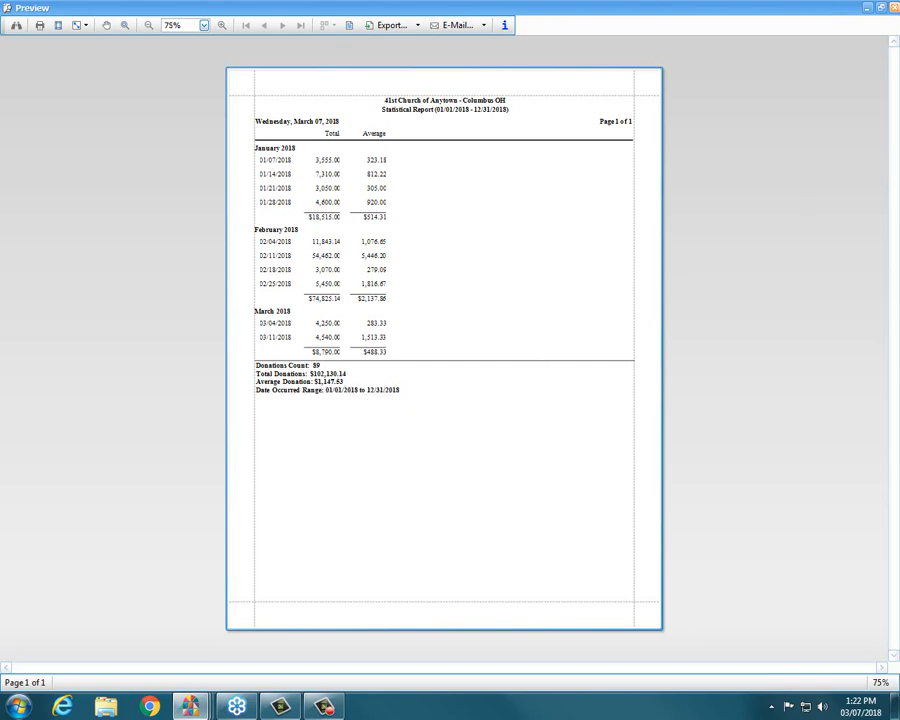
click(889, 10)
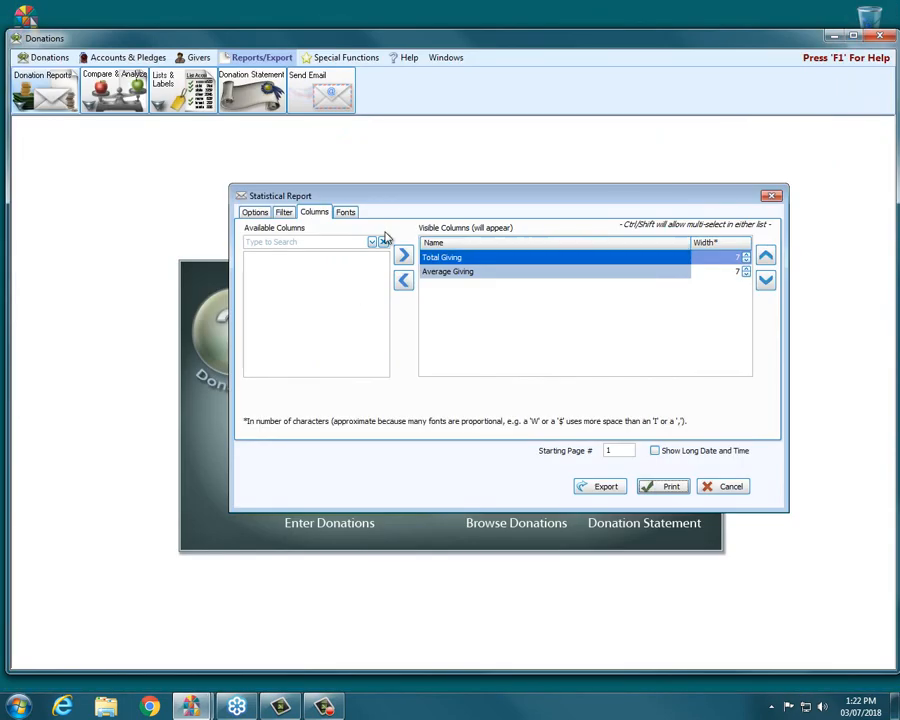
Change the Statistical Report to the Horizontal Layout, preview it, and close the preview
click(255, 213)
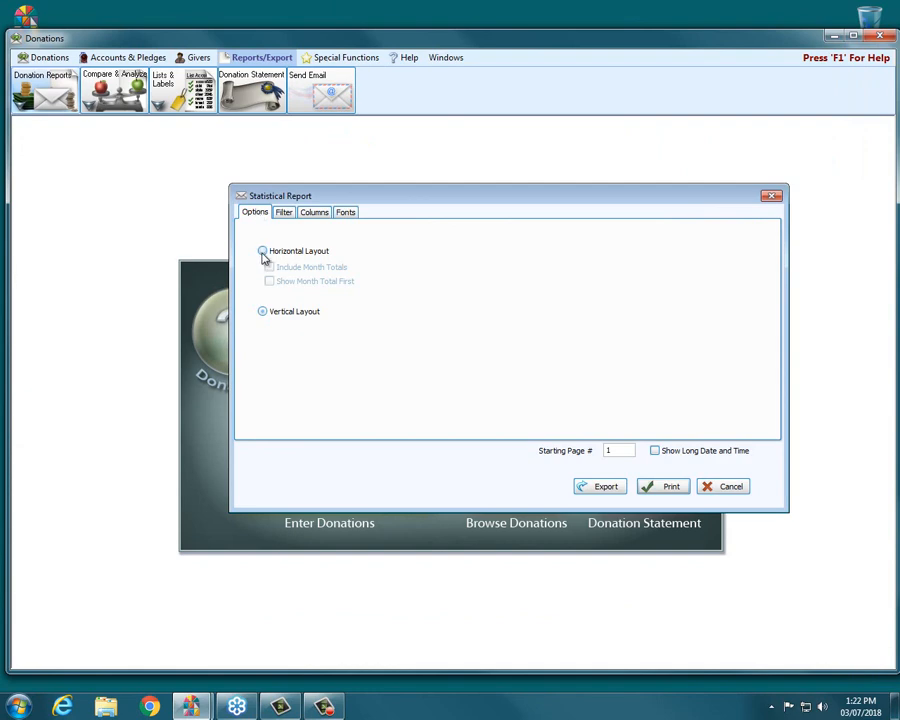
click(263, 252)
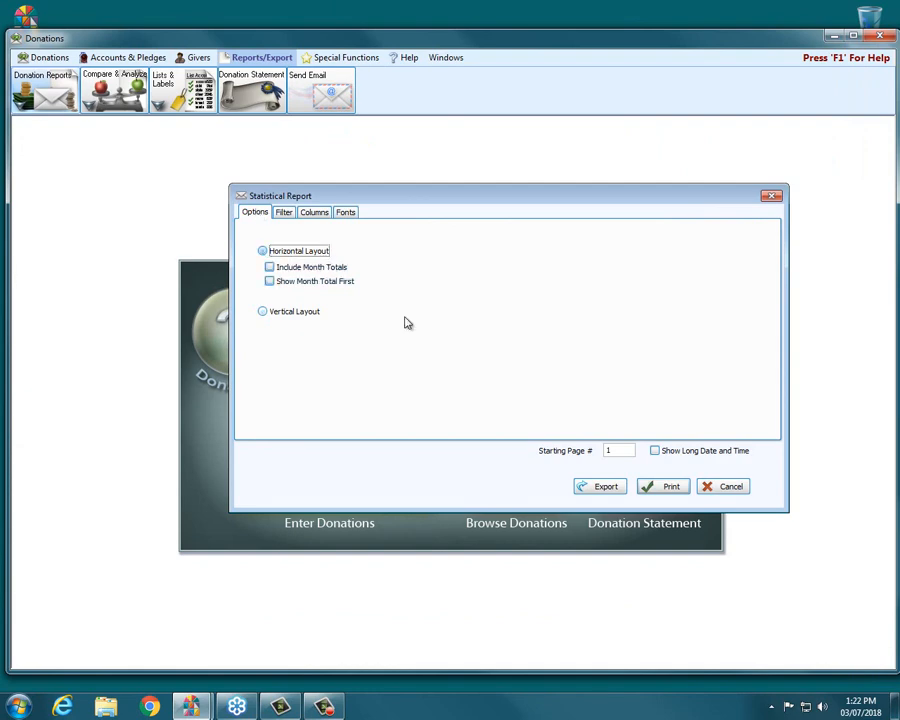
click(671, 487)
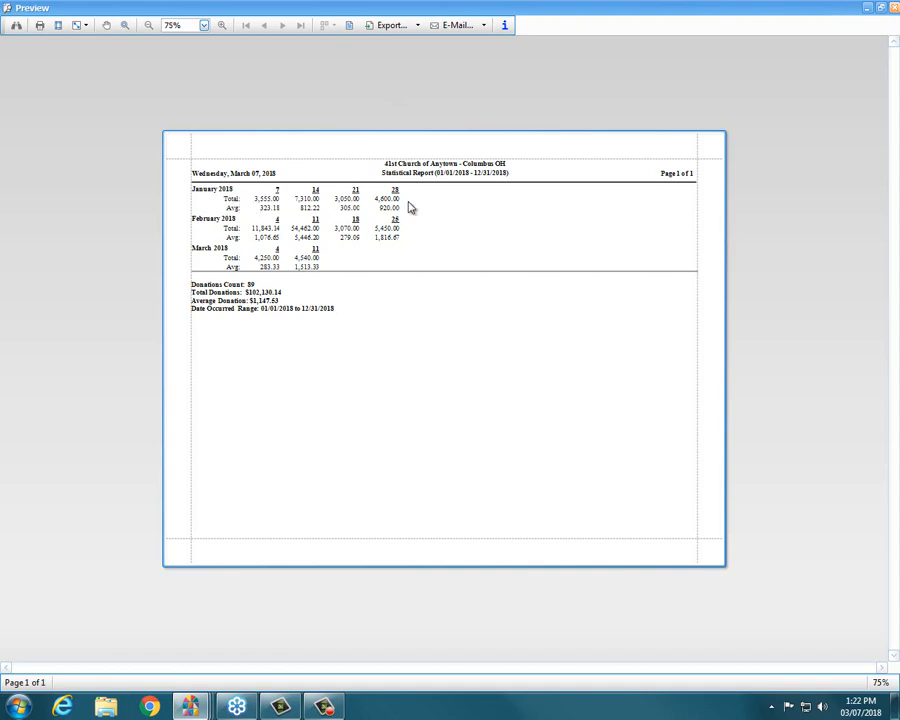
click(882, 8)
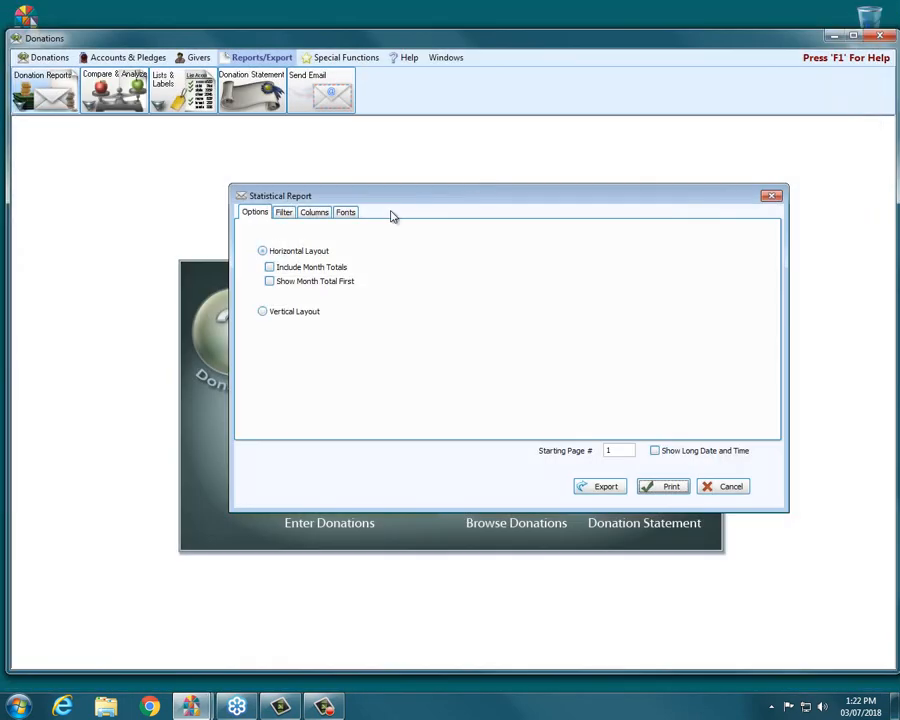
Include month totals in the horizontal Statistical Report, preview it, and close the preview
click(303, 269)
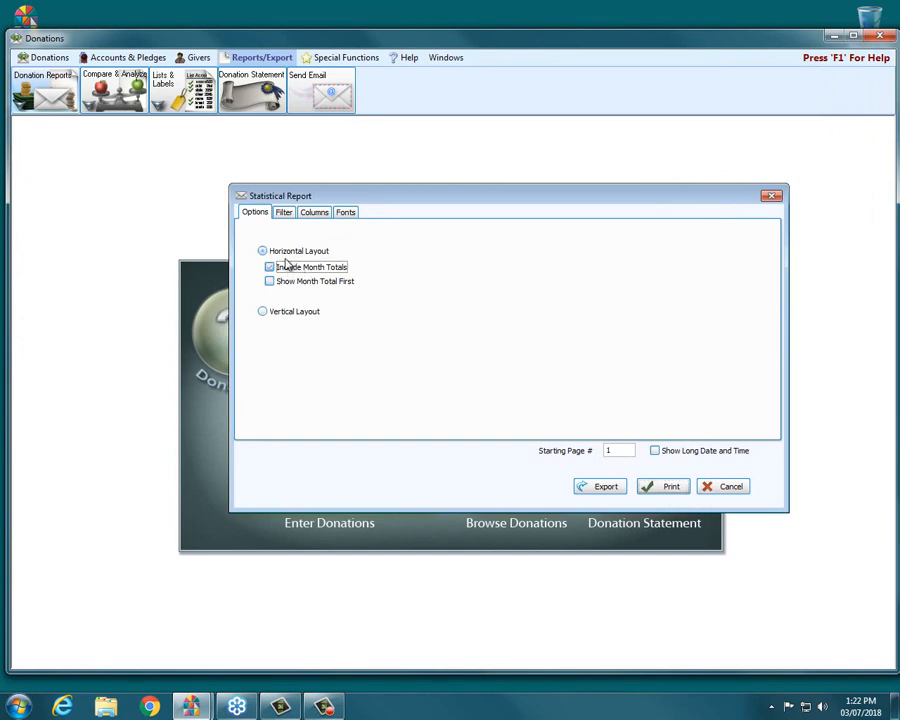
click(652, 487)
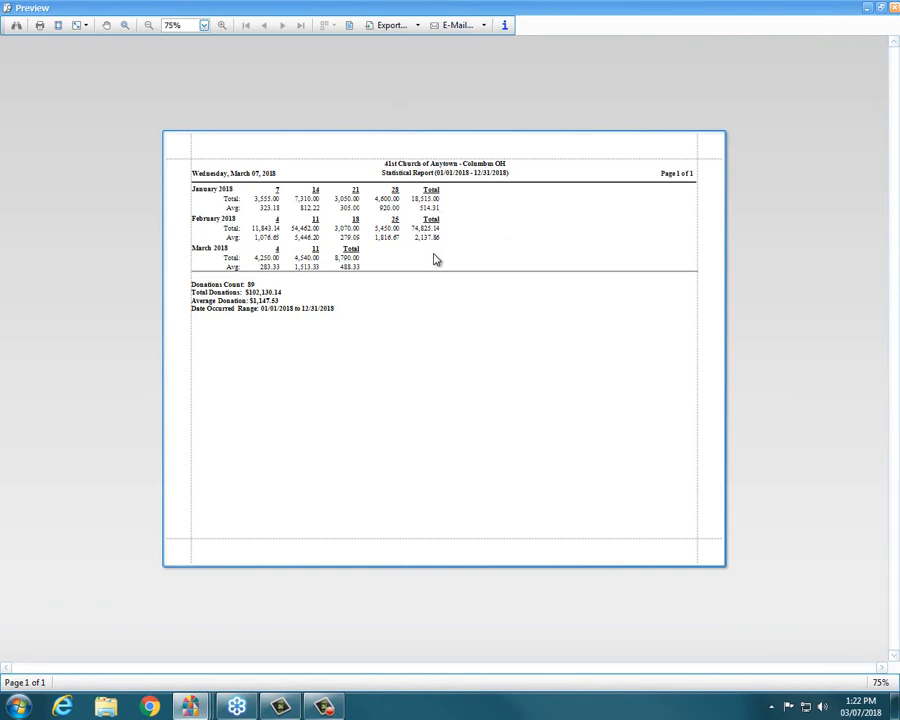
click(894, 8)
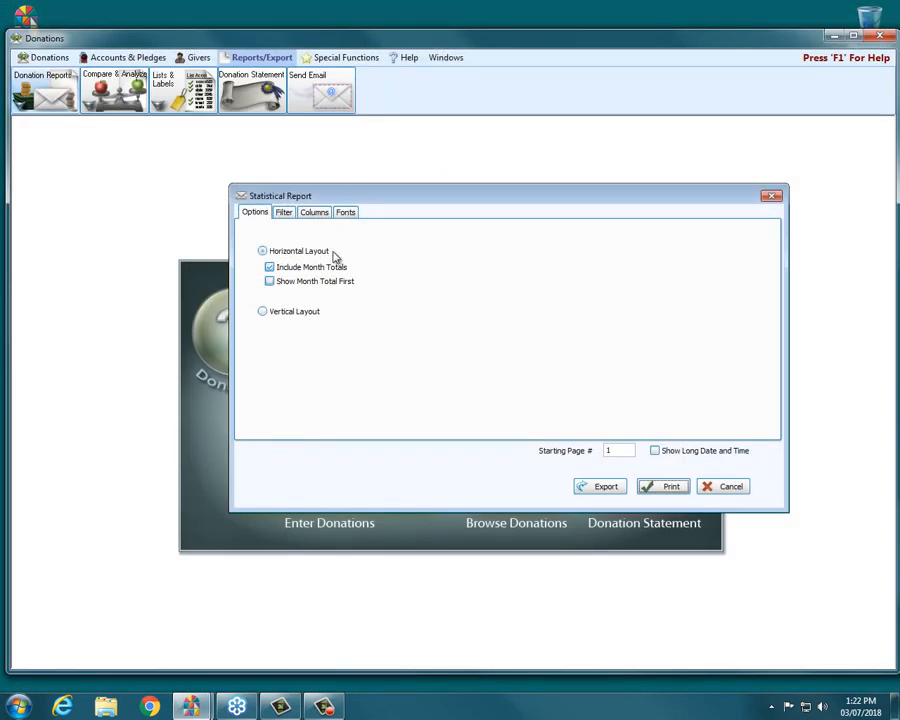
Turn on Show Month Total First together with Include Month Totals, preview the Statistical Report, and close the preview and report setup
click(312, 268)
click(316, 282)
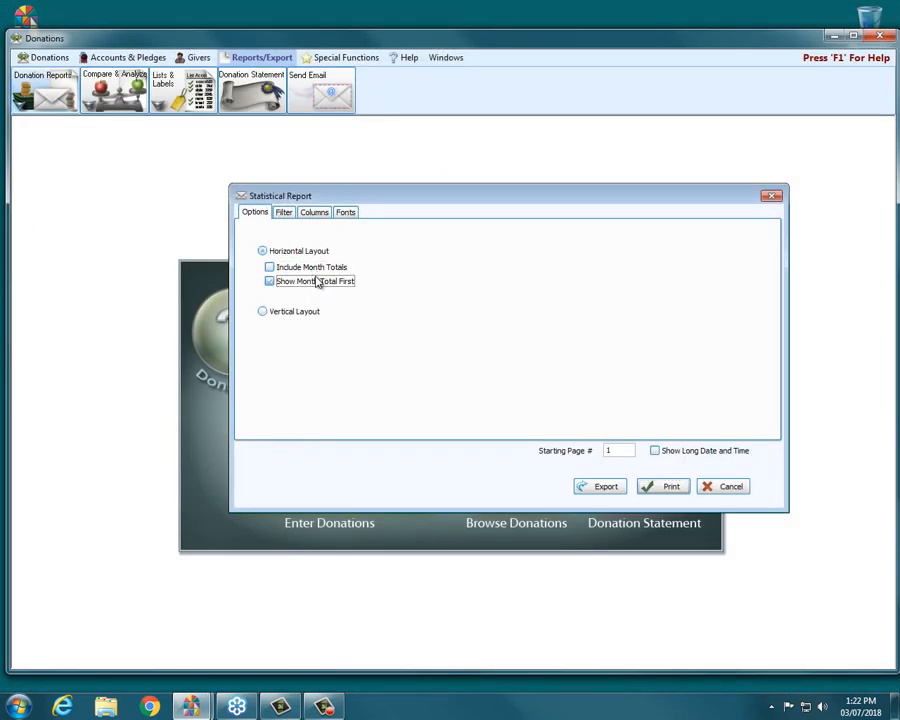
click(313, 269)
click(655, 486)
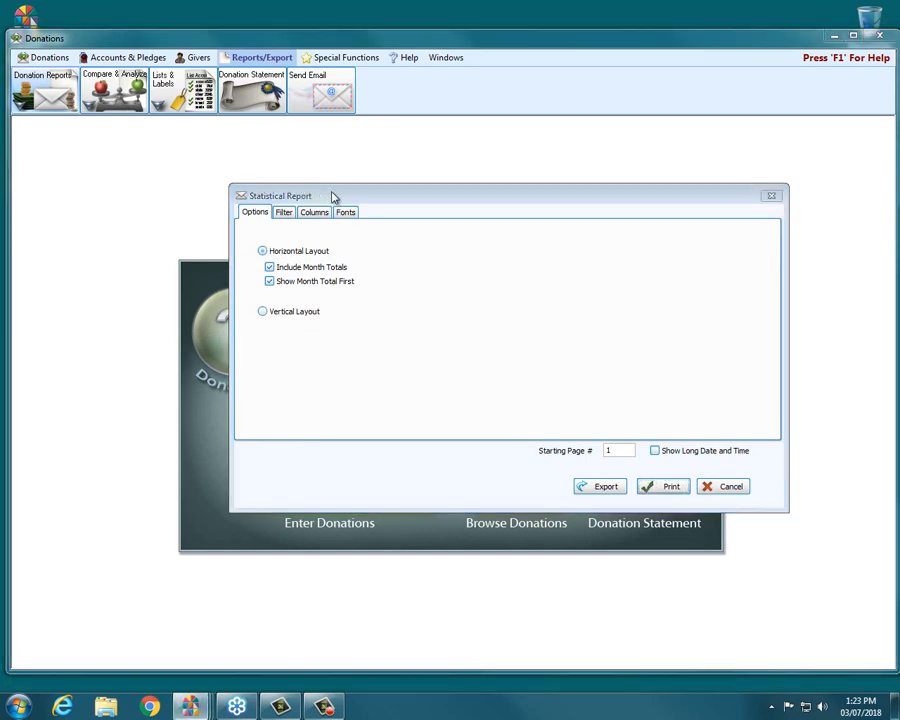
mouse_move(190, 704)
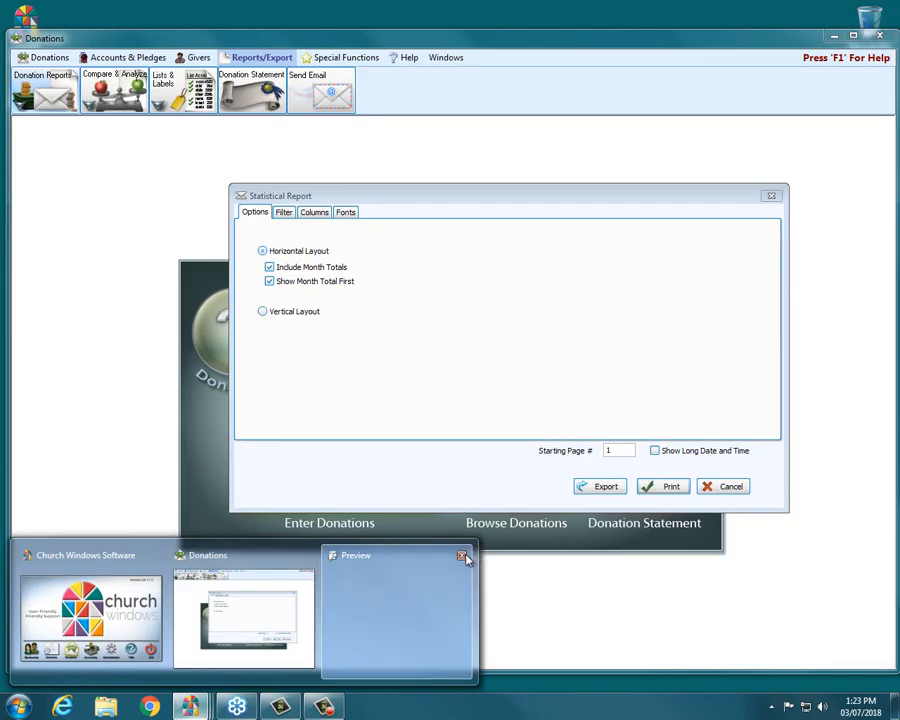
click(465, 557)
click(671, 487)
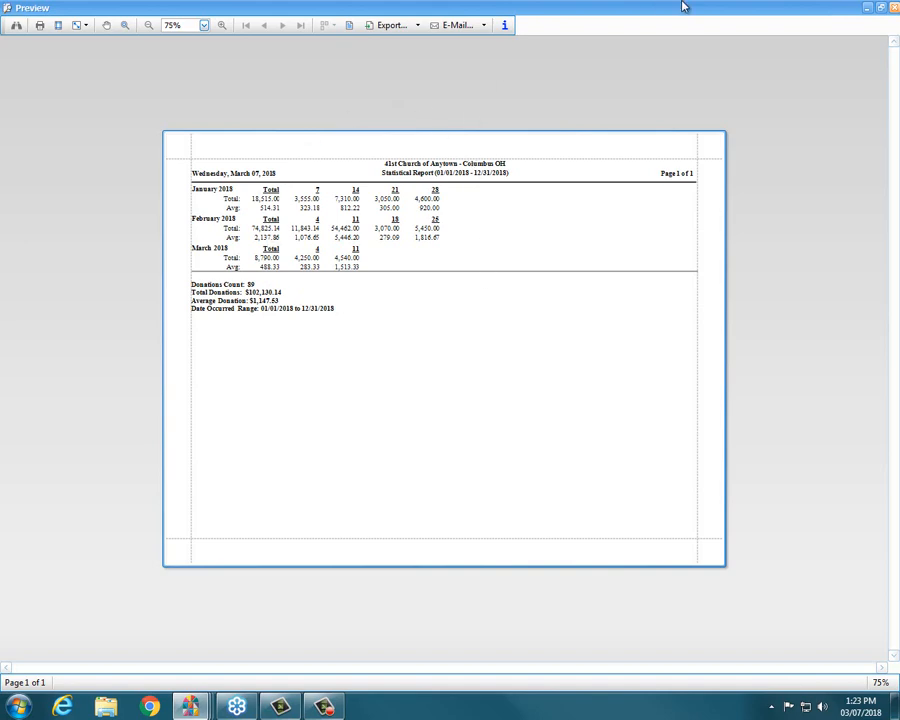
click(893, 7)
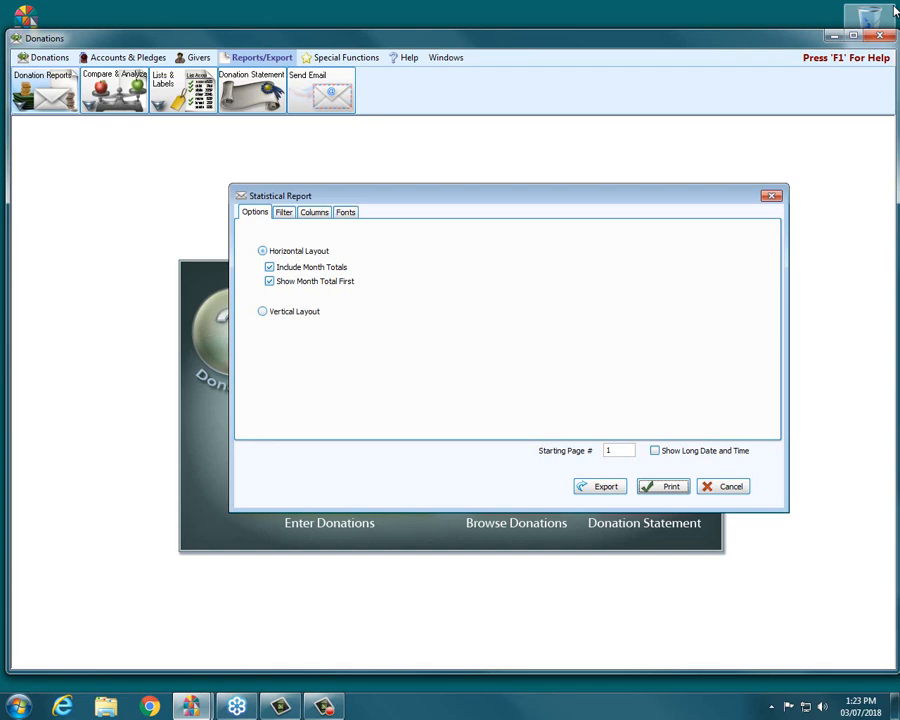
click(771, 195)
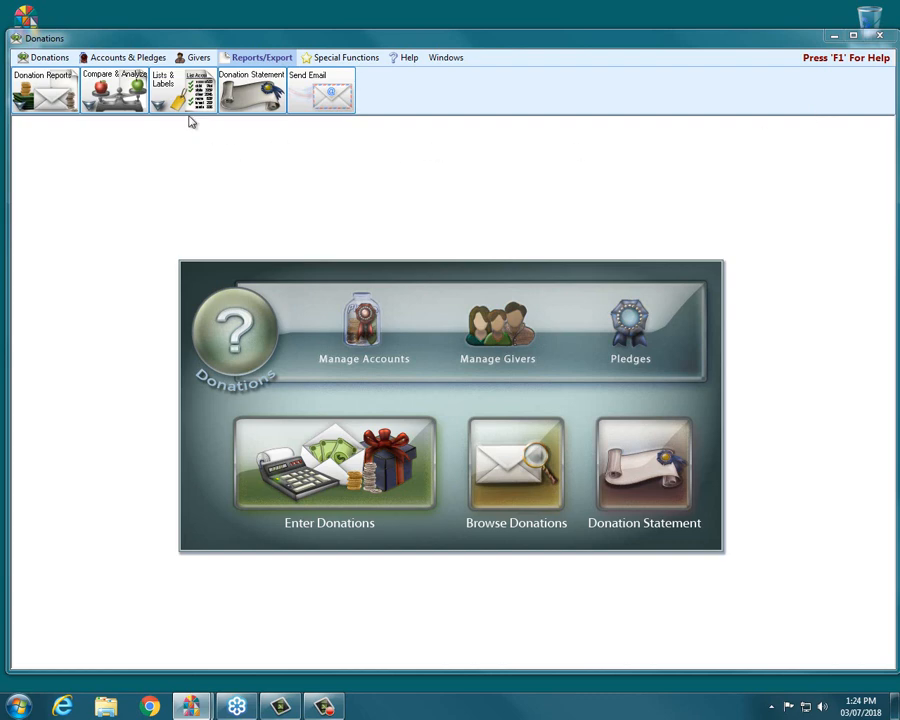
Open the Pledge/Giving Analysis to review its sort fields and visible columns, and close it along with the Donations module
click(124, 103)
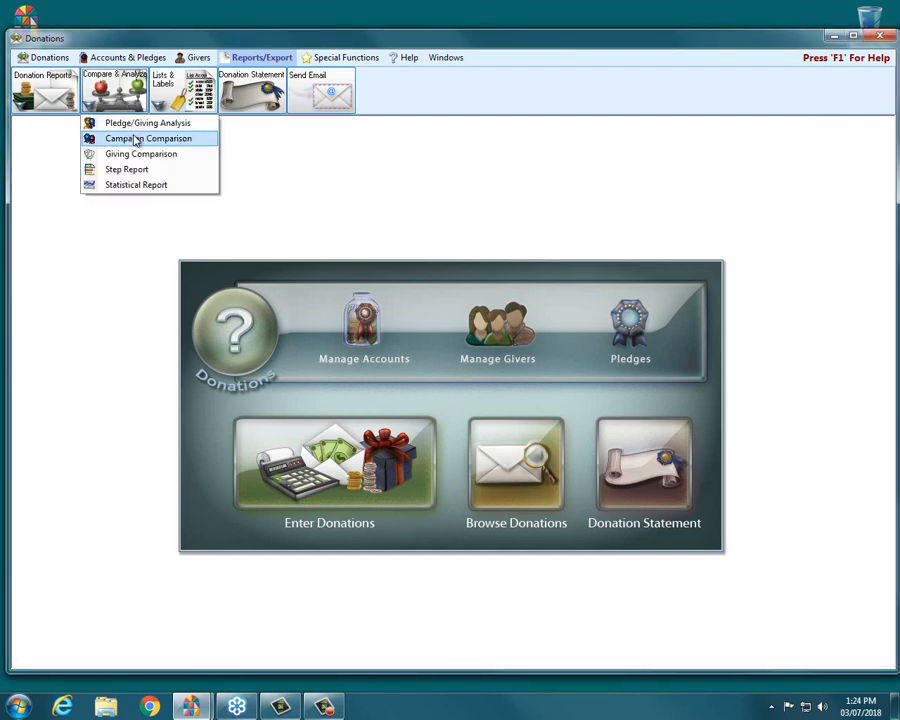
click(132, 139)
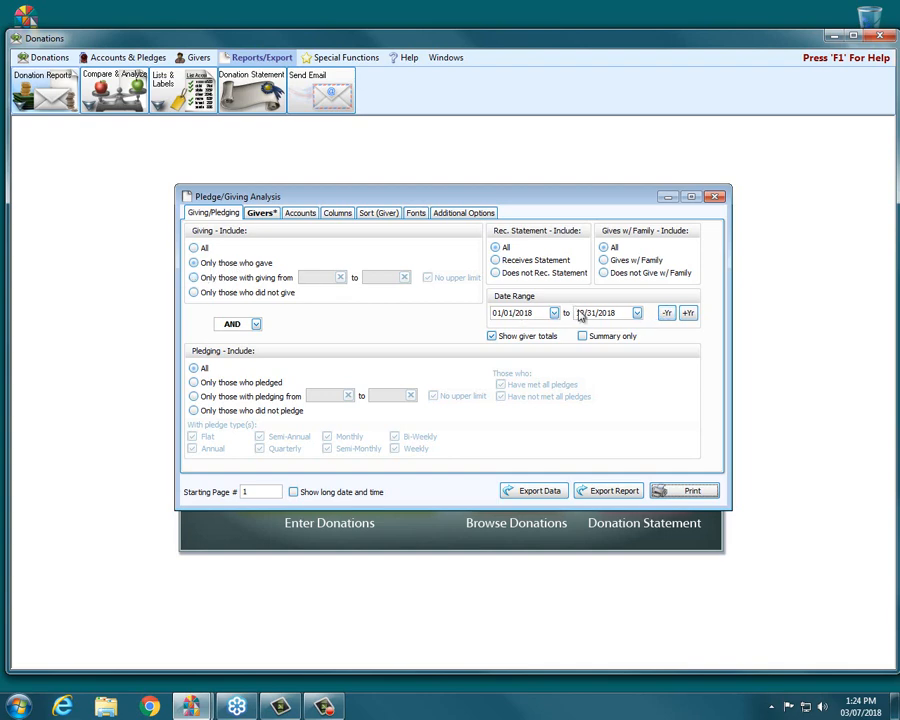
click(390, 217)
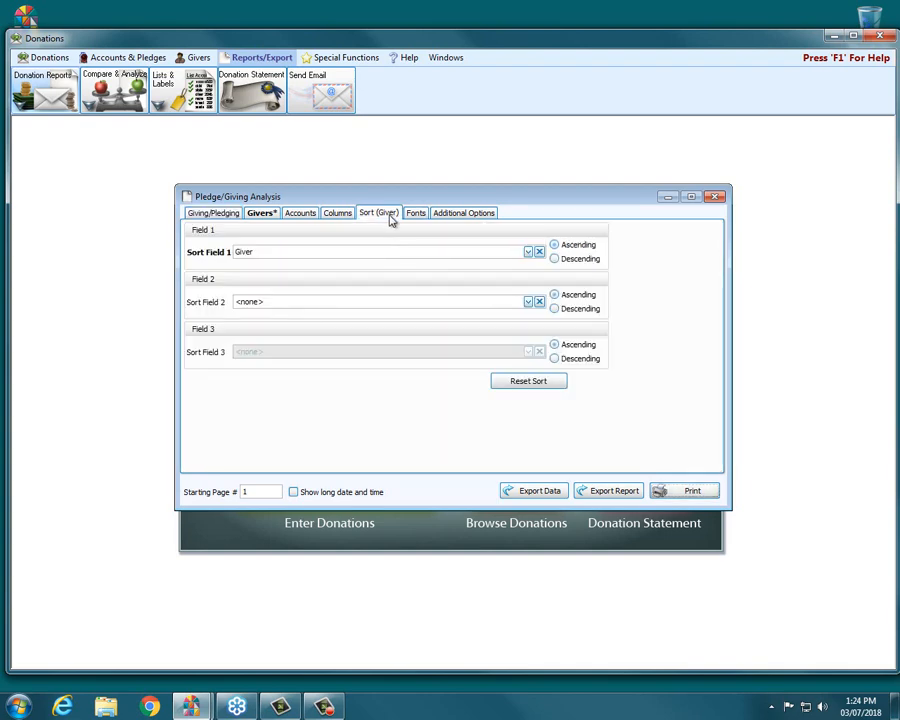
click(333, 220)
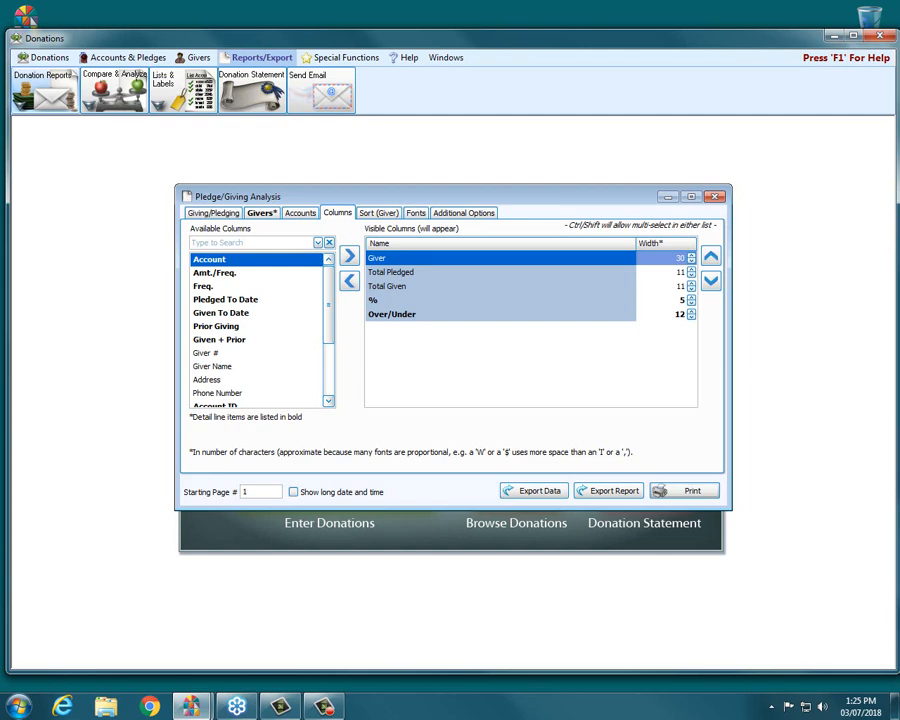
click(714, 196)
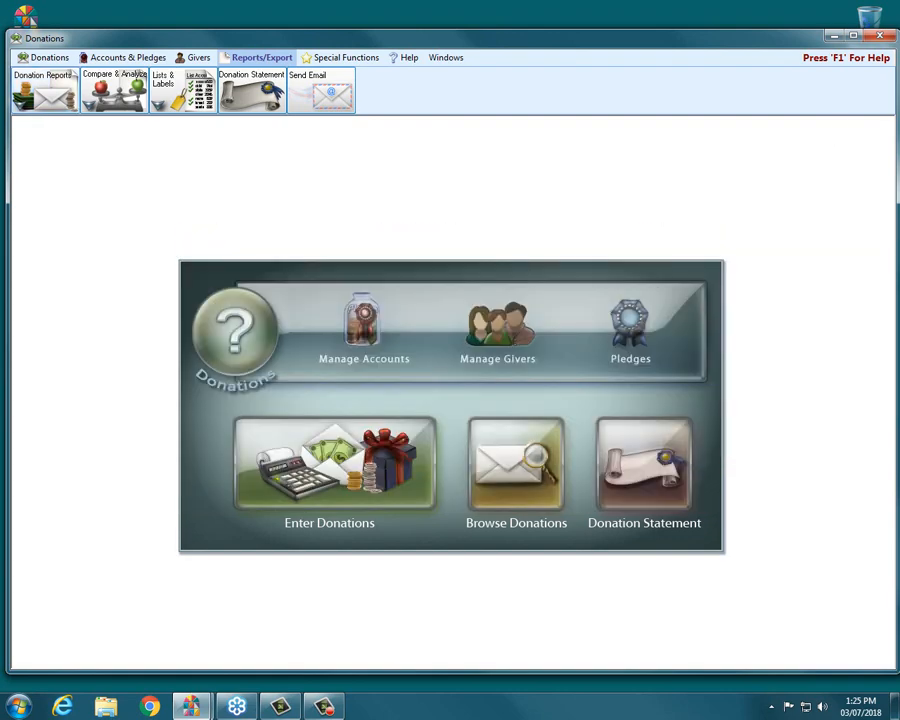
click(879, 35)
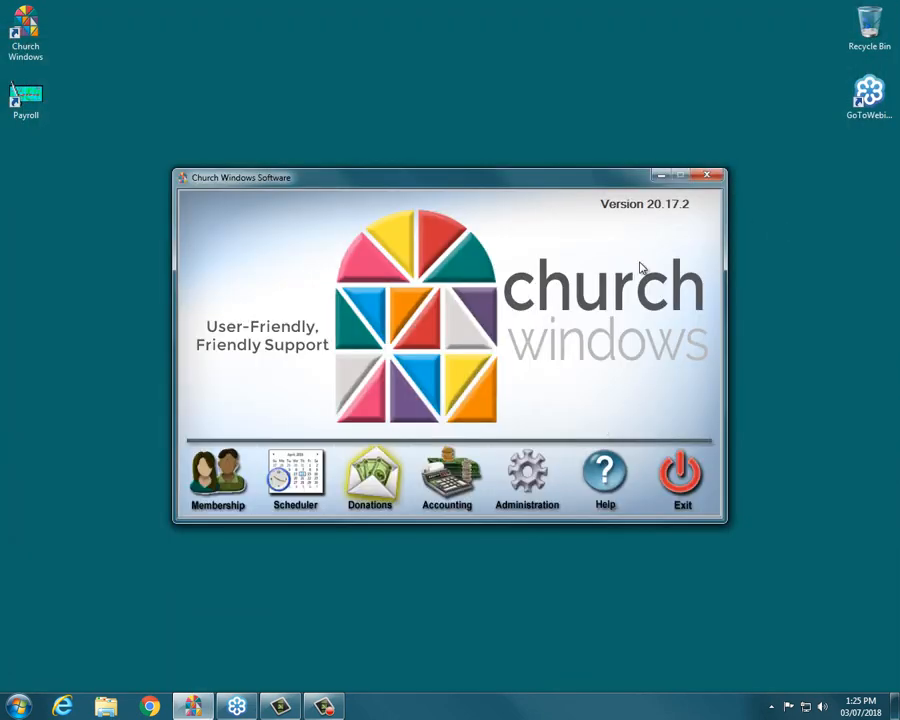